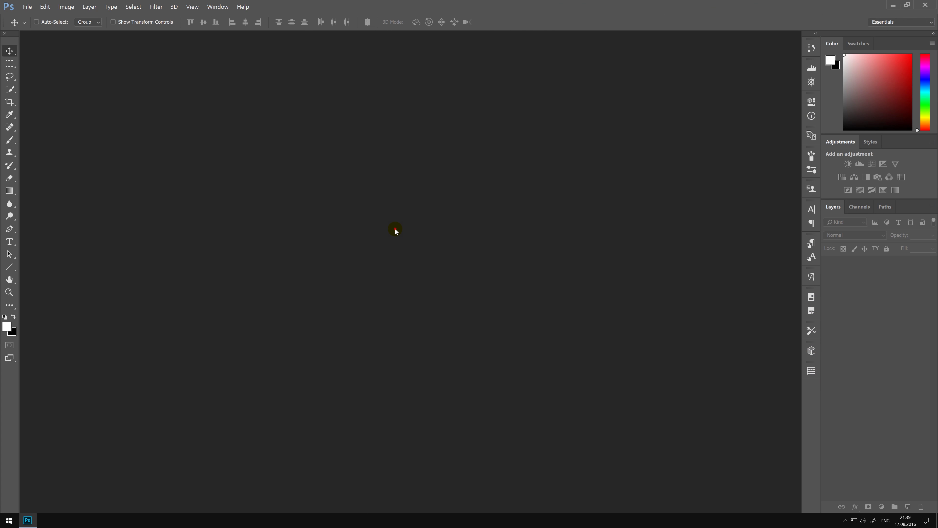
# Bring up the Open dialog on the ILoveYou folder of stock photos.
pyautogui.doubleClick(395, 230)
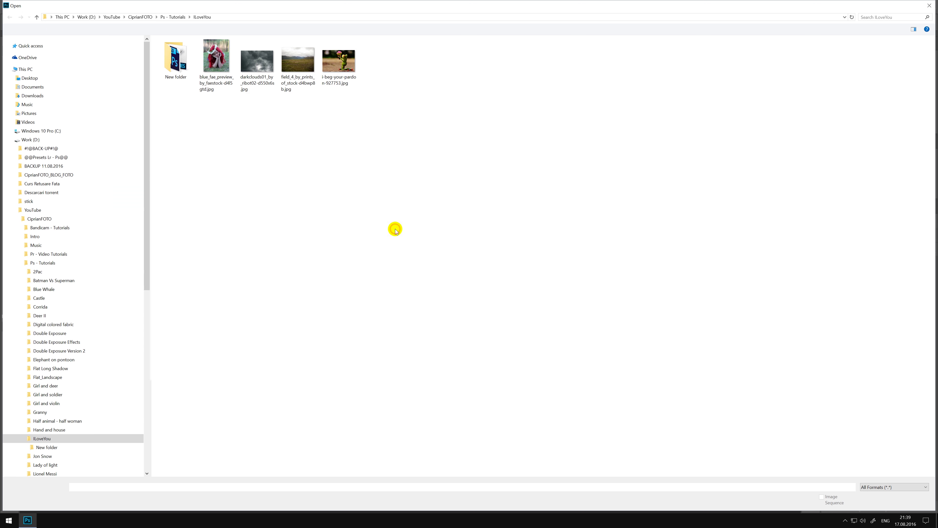
# Open the field_4 photo, fit it on screen, and convert its Background into layer 'land'.
pyautogui.click(303, 70)
pyautogui.doubleClick(303, 69)
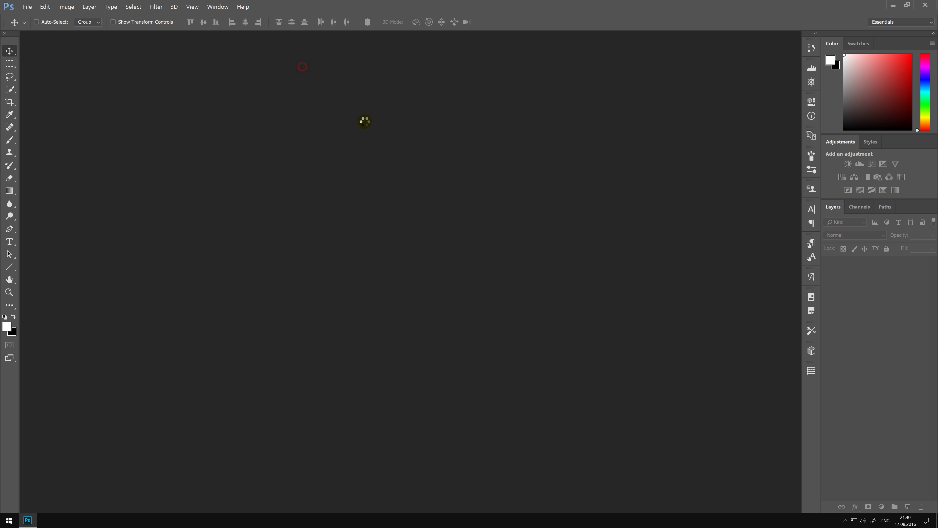
pyautogui.hotkey('ctrl', '0')
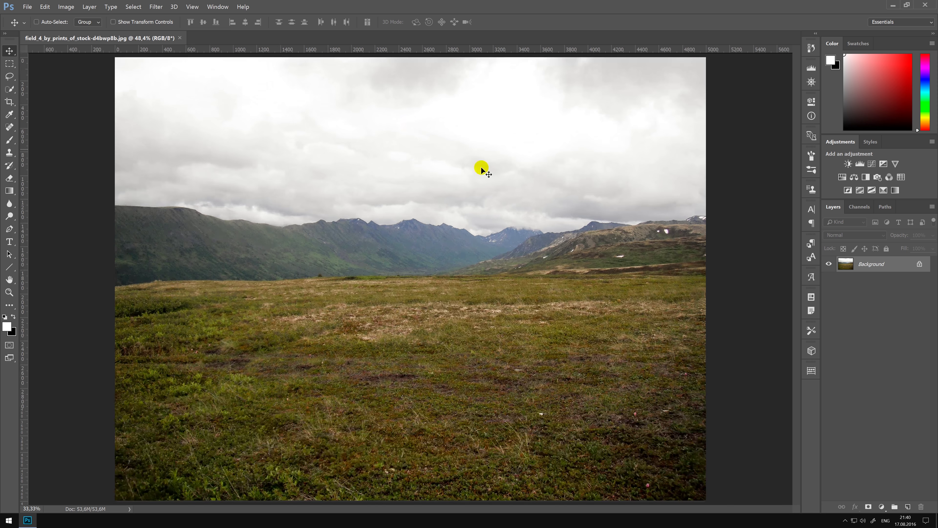
pyautogui.doubleClick(873, 267)
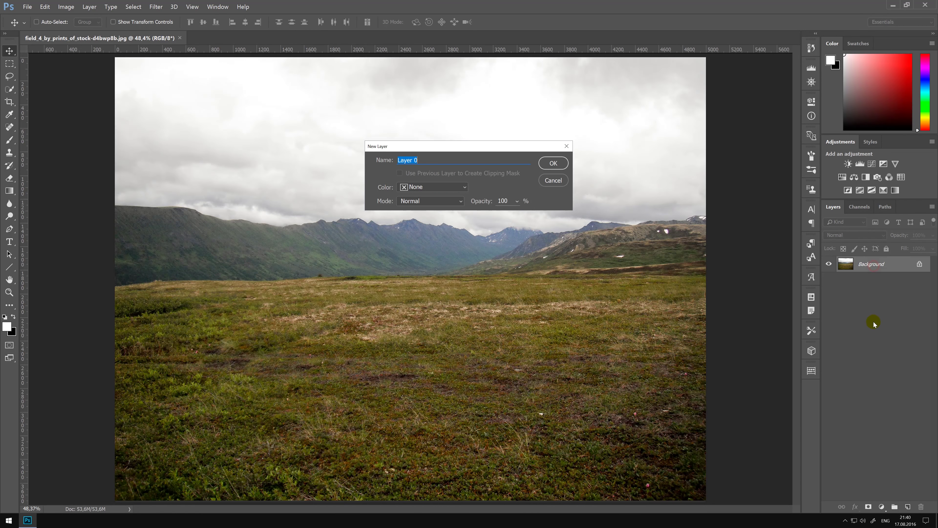
pyautogui.write('land')
pyautogui.press('Return')
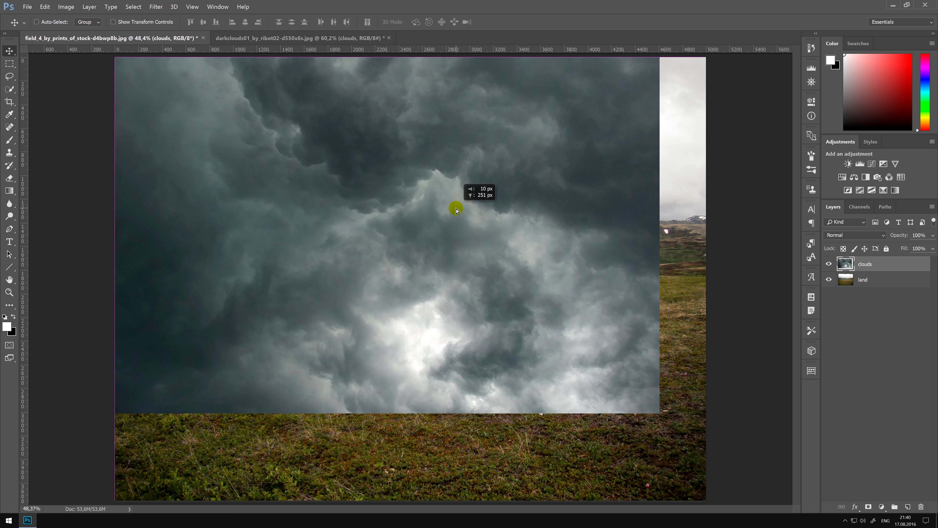
# Stretch the pasted clouds to the canvas's right edge and add a layer mask to them.
pyautogui.hotkey('ctrl', 't')
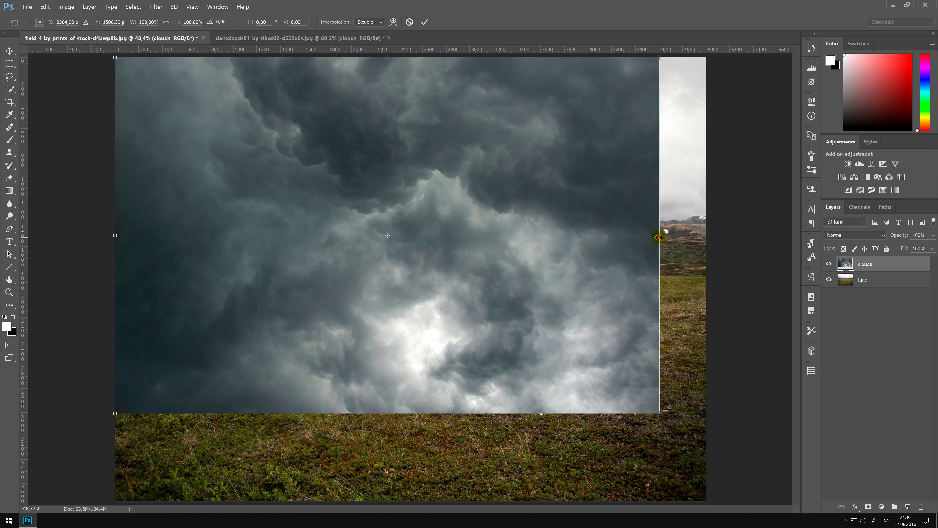
pyautogui.moveTo(659, 237); pyautogui.dragTo(706, 235)
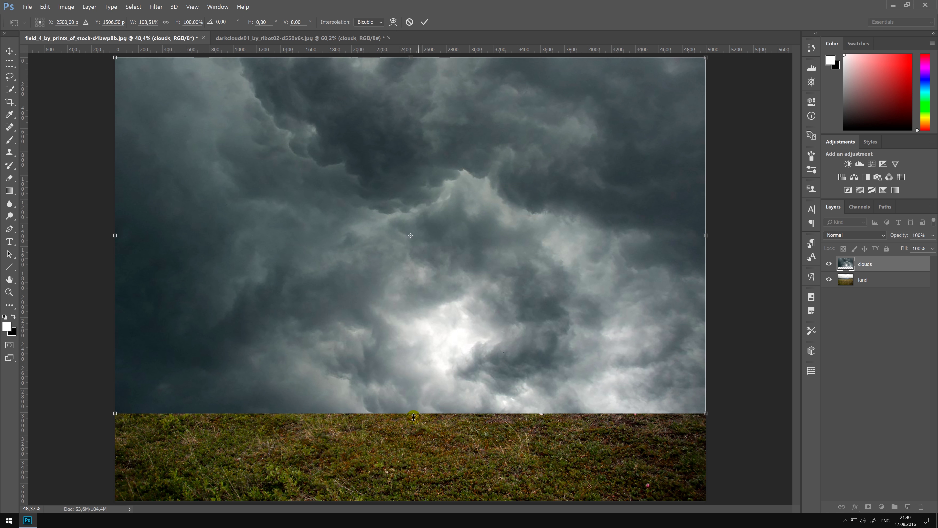
pyautogui.press('Return')
pyautogui.click(868, 507)
pyautogui.press('g')
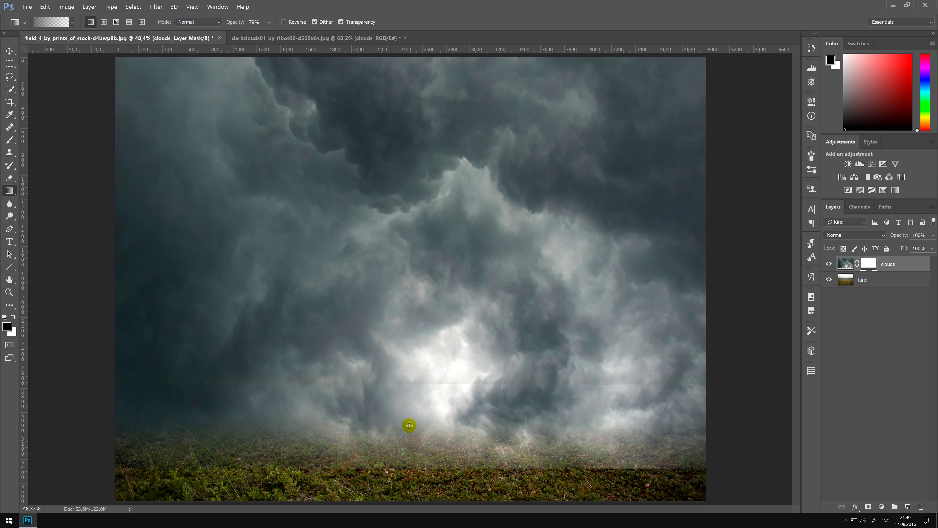
# Redraw short upward mask gradients until the clouds fade out exactly at the horizon.
pyautogui.moveTo(410, 425); pyautogui.dragTo(413, 385)
pyautogui.moveTo(412, 462); pyautogui.dragTo(413, 357)
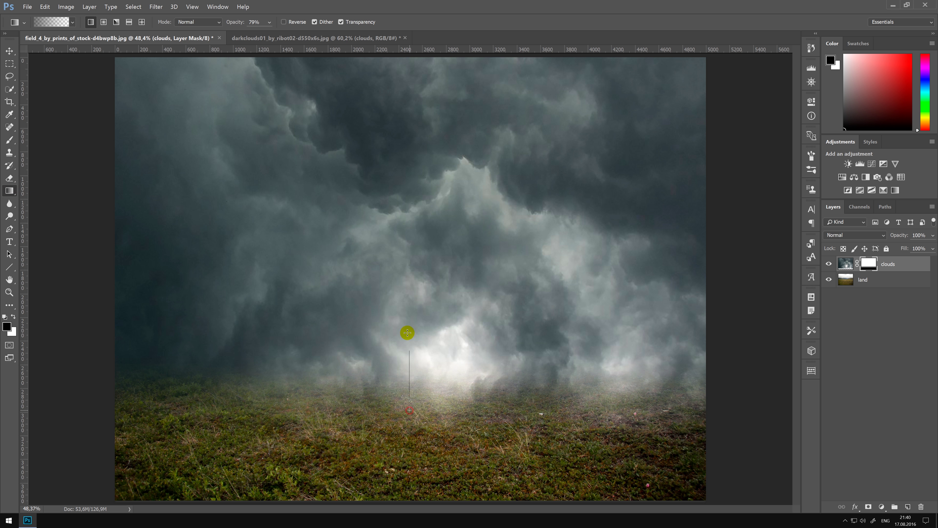
pyautogui.moveTo(410, 400); pyautogui.dragTo(408, 281)
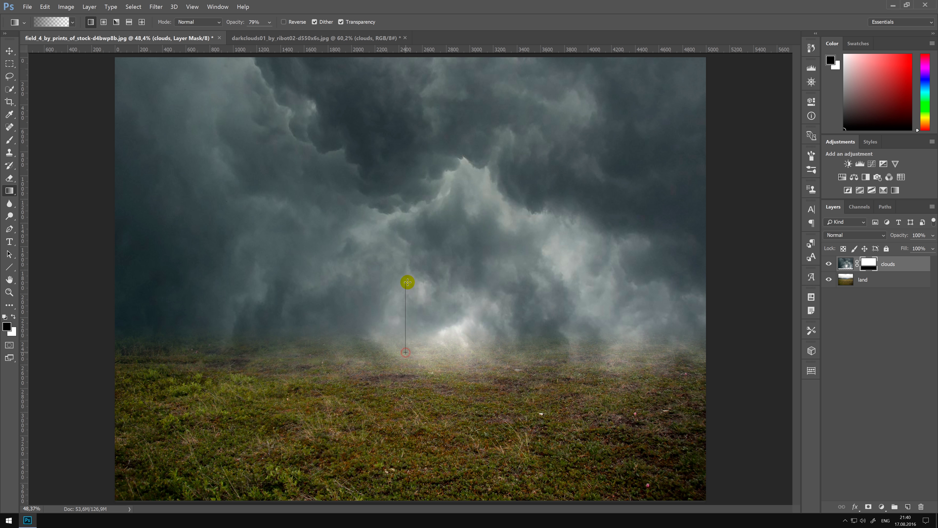
pyautogui.moveTo(413, 331)
pyautogui.mouseDown()
pyautogui.moveTo(413, 260)
pyautogui.moveTo(411, 277)
pyautogui.mouseUp()
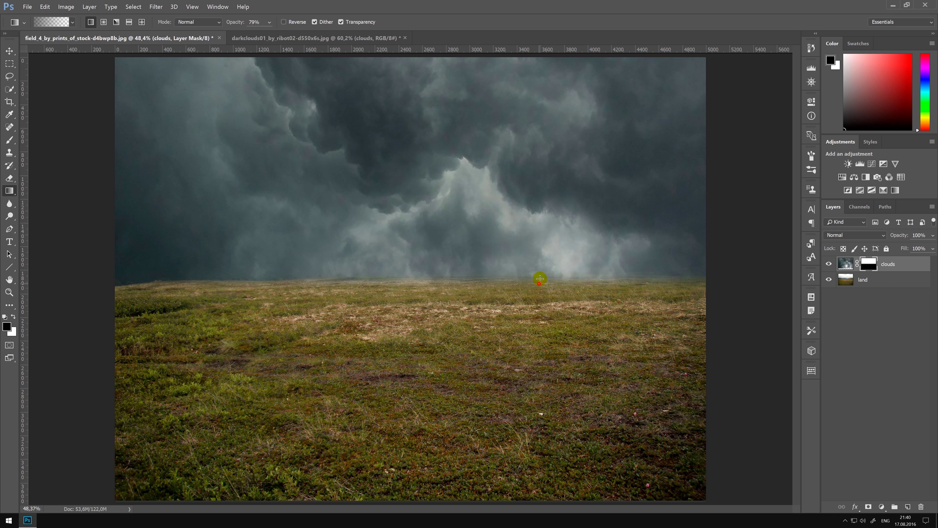
pyautogui.moveTo(540, 279); pyautogui.dragTo(540, 273)
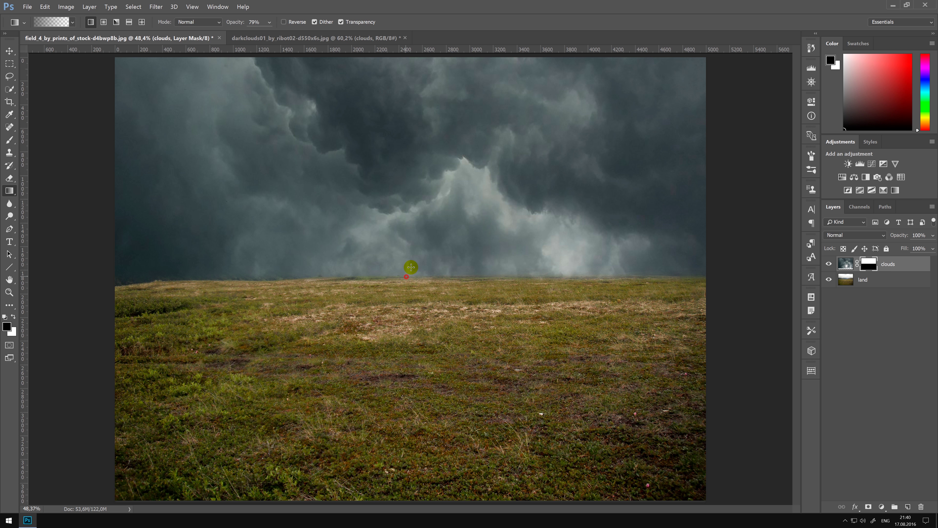
pyautogui.moveTo(409, 274); pyautogui.dragTo(409, 267)
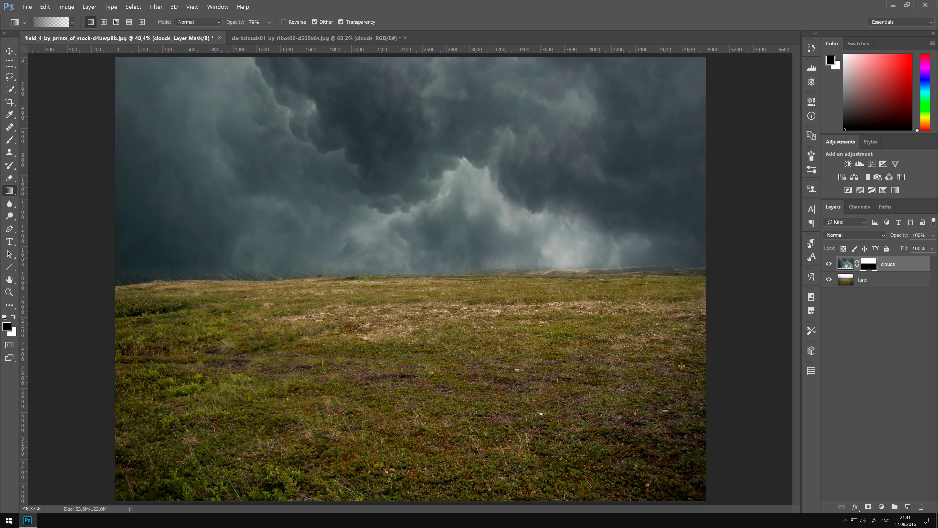
# Add a new layer above the clouds named 'fog' with white as the foreground colour.
pyautogui.click(908, 507)
pyautogui.press('x')
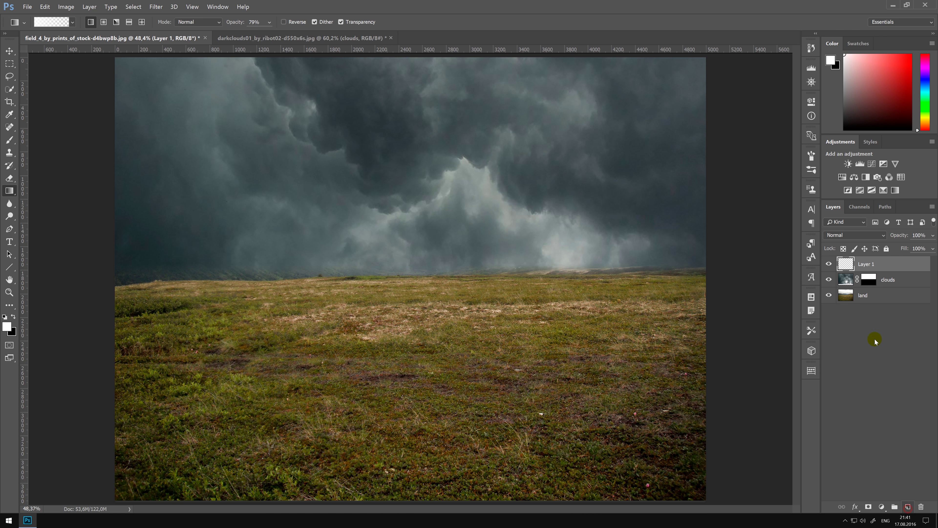
pyautogui.doubleClick(866, 264)
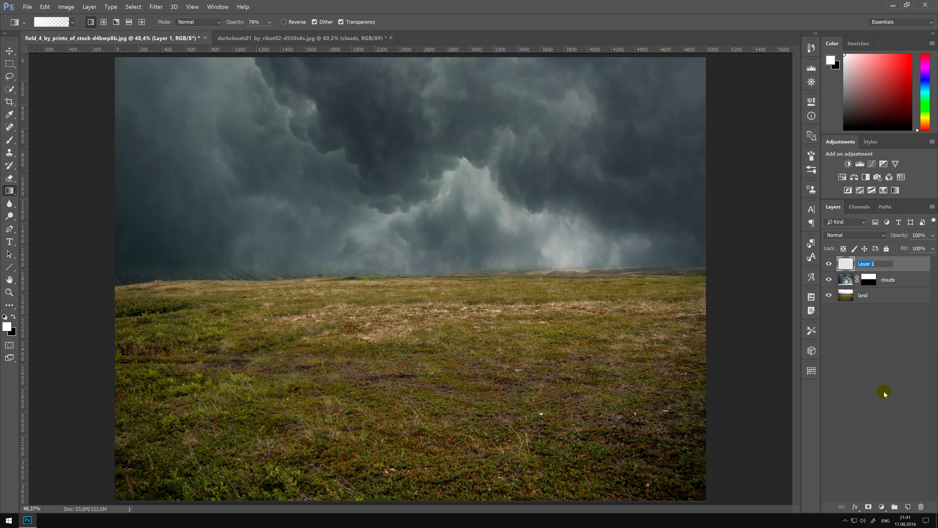
pyautogui.write('fog')
pyautogui.click(858, 393)
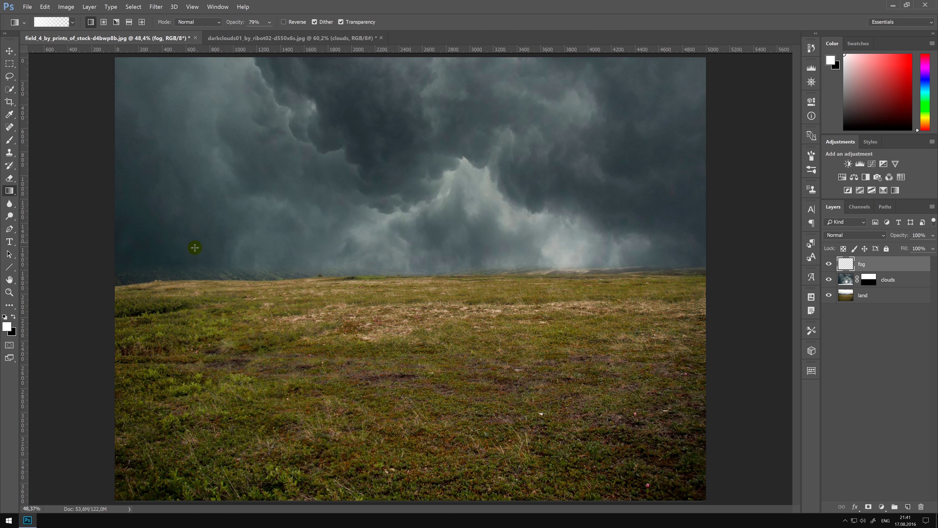
# Sample a light greenish-grey mist colour from the horizon with the Eyedropper.
pyautogui.press('i')
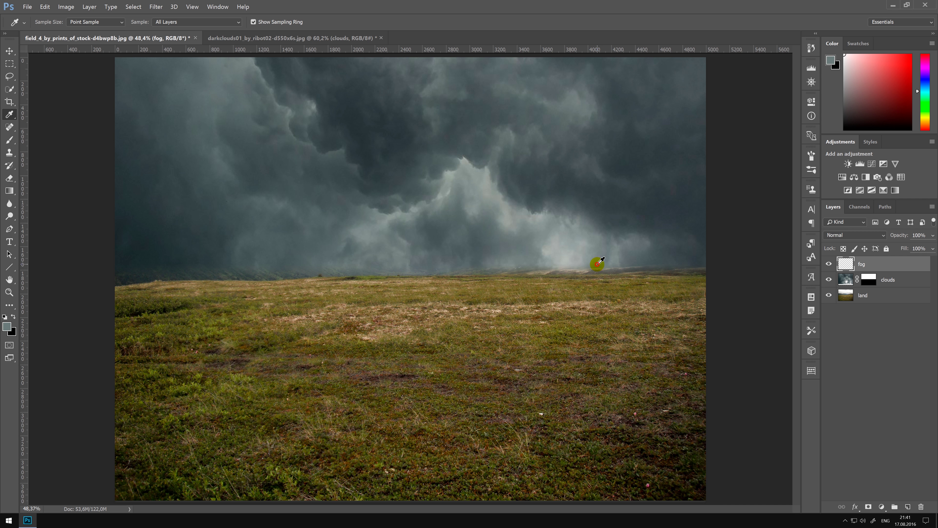
pyautogui.moveTo(597, 263); pyautogui.dragTo(606, 263)
pyautogui.click(611, 262)
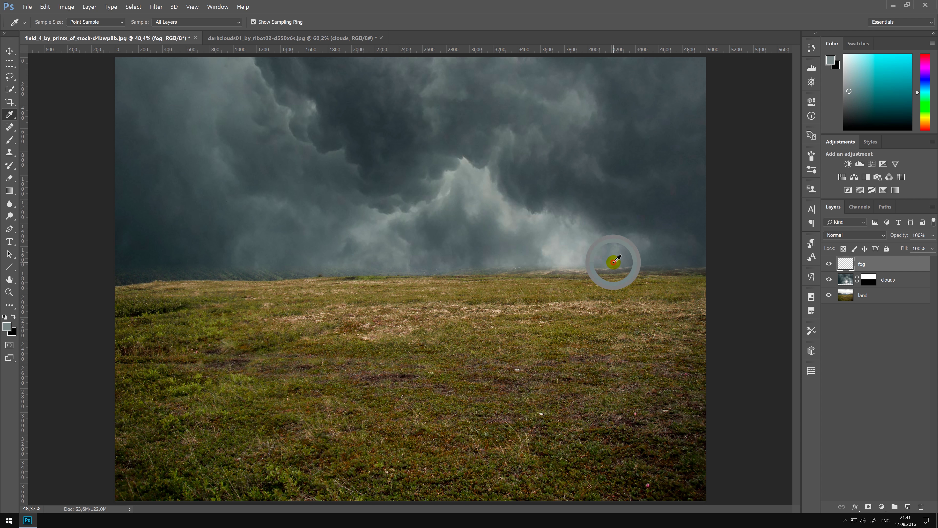
pyautogui.click(559, 262)
pyautogui.click(560, 263)
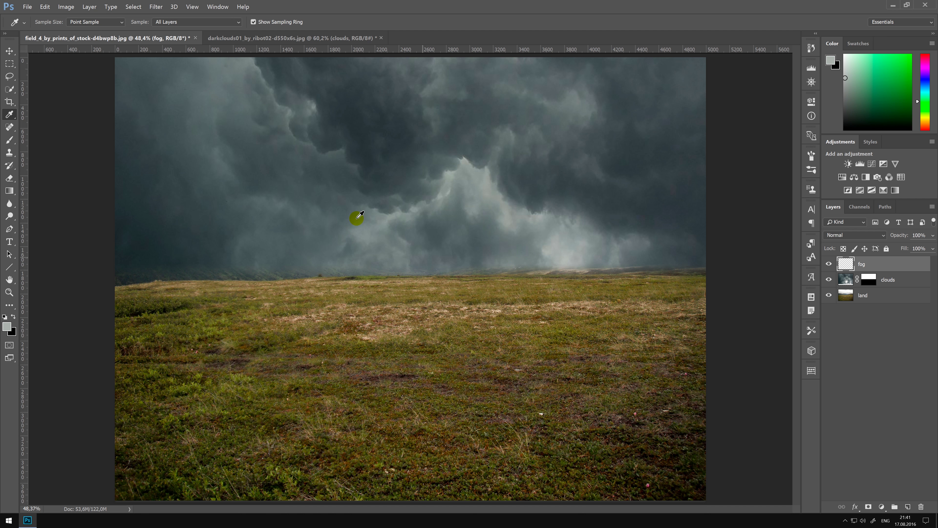
# Paint fog along the left horizon with the large cloud brush at 100% opacity.
pyautogui.click(10, 140)
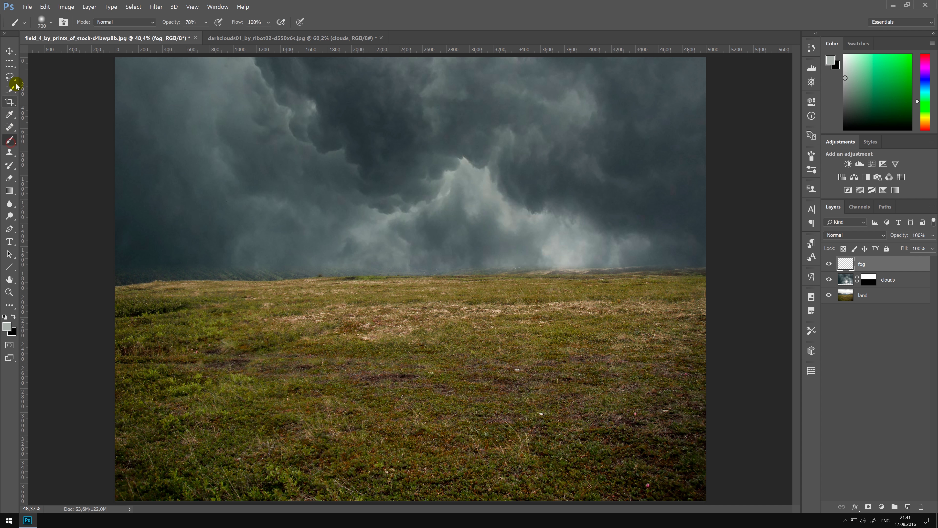
pyautogui.click(52, 22)
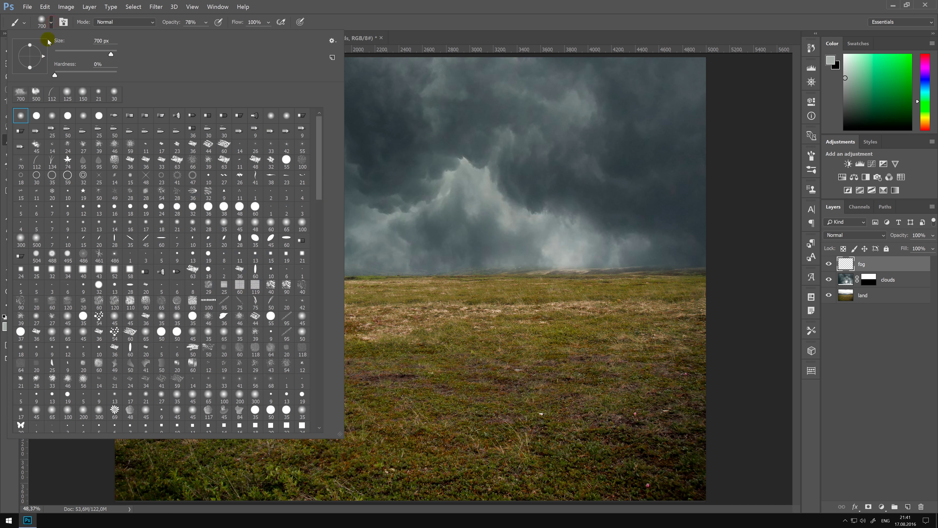
pyautogui.doubleClick(21, 96)
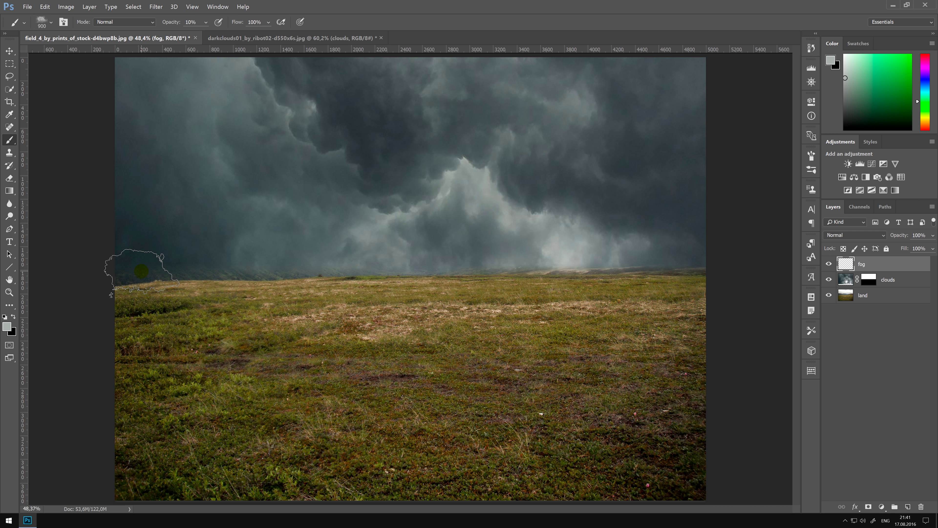
pyautogui.press('0')
pyautogui.moveTo(138, 276); pyautogui.dragTo(379, 261)
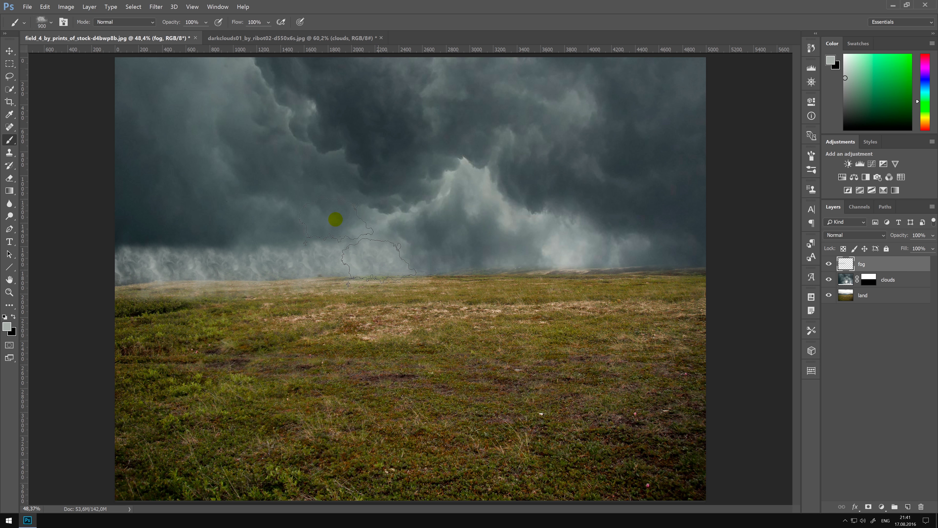
# Paint more fog across the middle of the horizon.
pyautogui.click(47, 21)
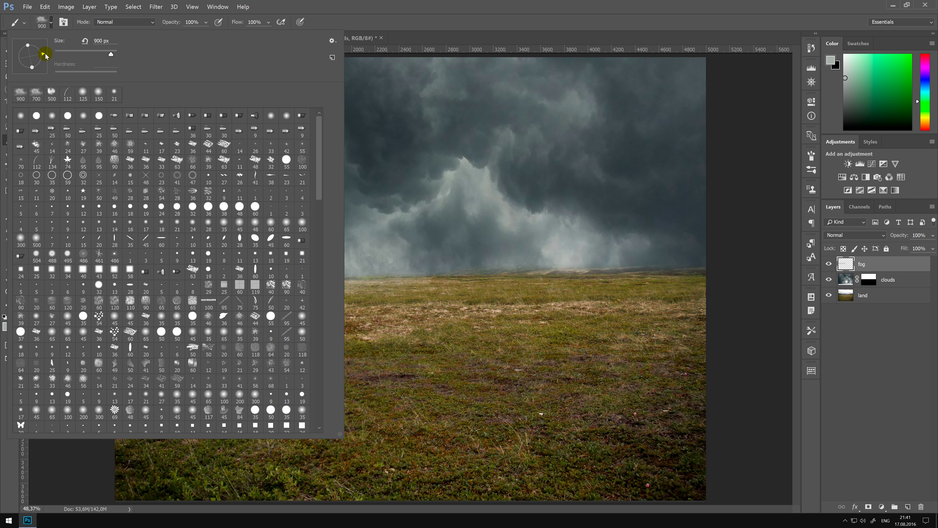
pyautogui.press('Return')
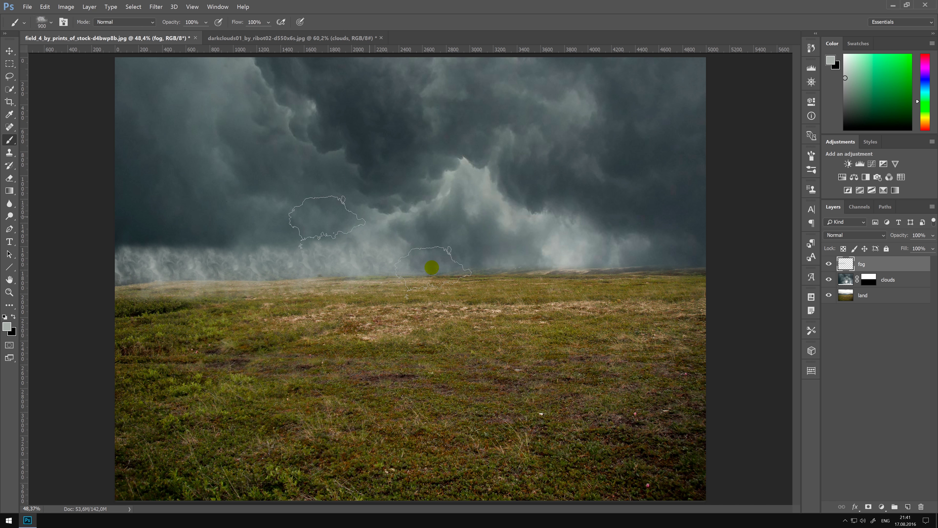
pyautogui.moveTo(432, 267)
pyautogui.mouseDown()
pyautogui.moveTo(446, 258)
pyautogui.moveTo(691, 256)
pyautogui.moveTo(260, 251)
pyautogui.moveTo(122, 264)
pyautogui.moveTo(394, 262)
pyautogui.moveTo(243, 259)
pyautogui.moveTo(375, 259)
pyautogui.moveTo(449, 281)
pyautogui.moveTo(650, 292)
pyautogui.moveTo(699, 260)
pyautogui.moveTo(713, 294)
pyautogui.moveTo(522, 259)
pyautogui.moveTo(651, 249)
pyautogui.moveTo(613, 197)
pyautogui.mouseUp()
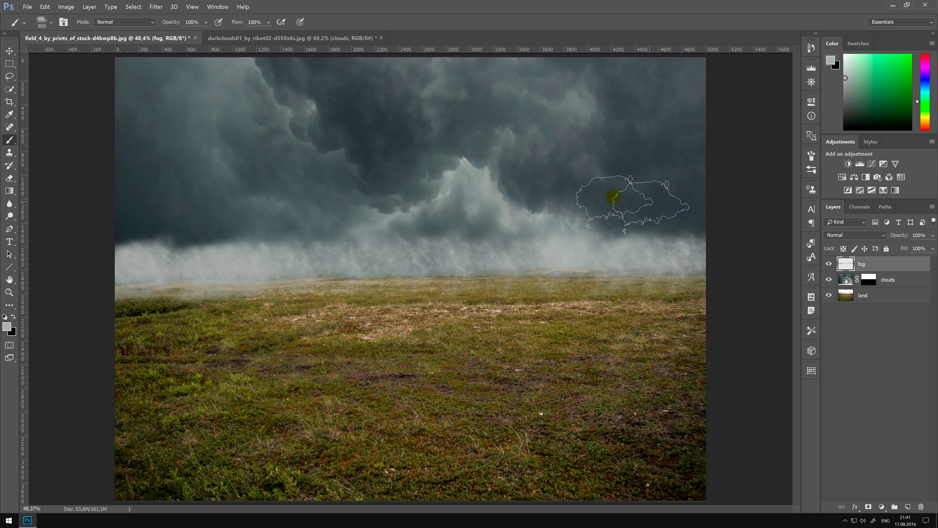
pyautogui.click(10, 51)
pyautogui.click(156, 7)
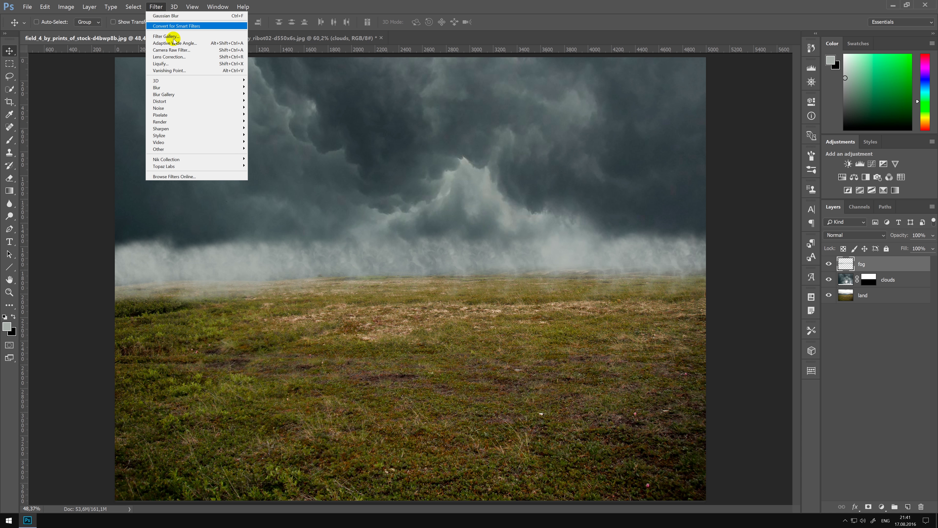
pyautogui.moveTo(168, 87)
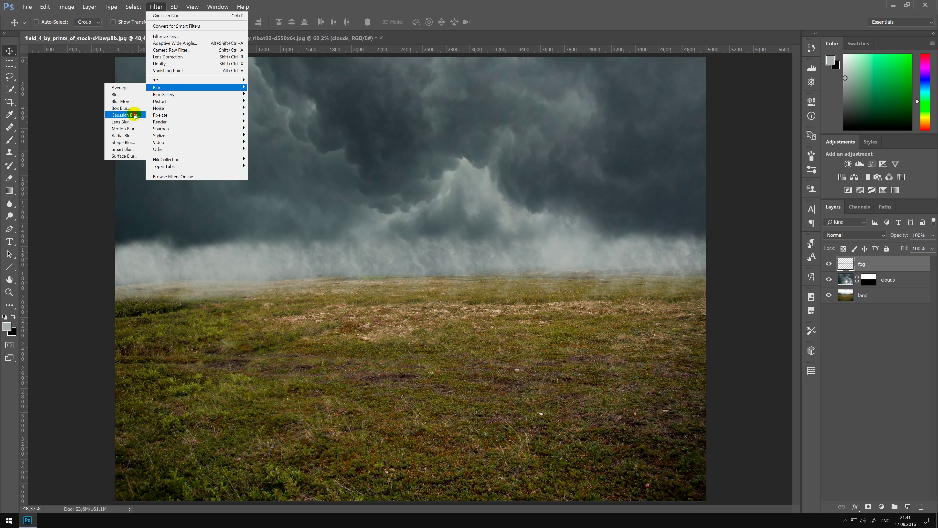
# Blur the fog layer with a 7.6 radius and lower its opacity to 66%.
pyautogui.click(135, 116)
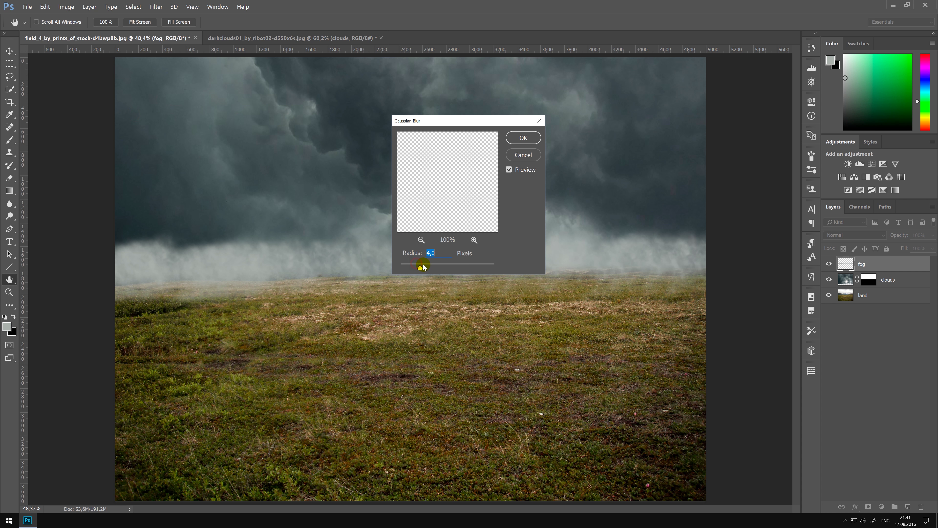
pyautogui.moveTo(423, 267); pyautogui.dragTo(433, 267)
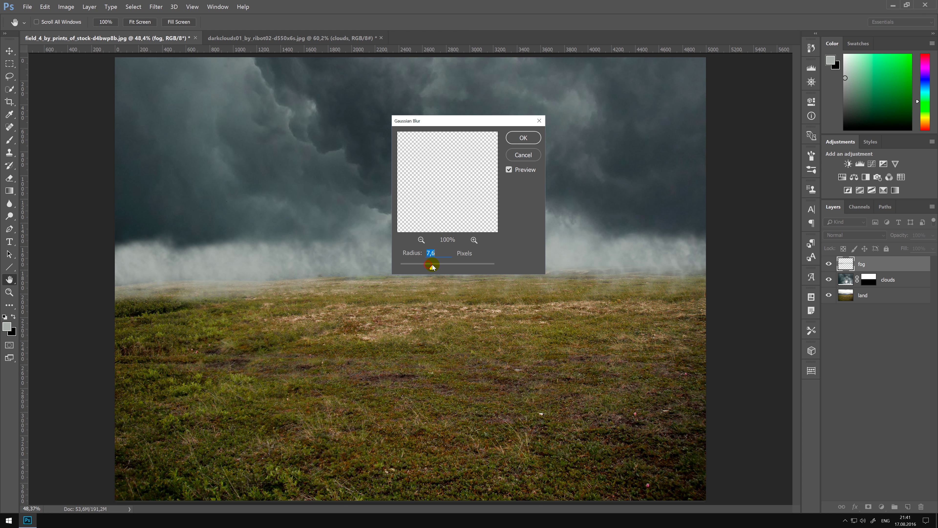
pyautogui.click(523, 137)
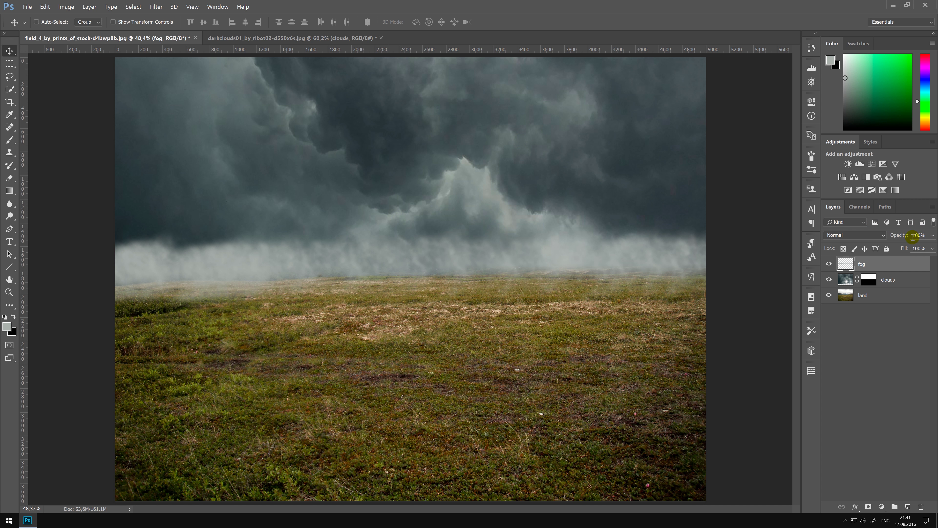
pyautogui.moveTo(901, 239); pyautogui.dragTo(885, 241)
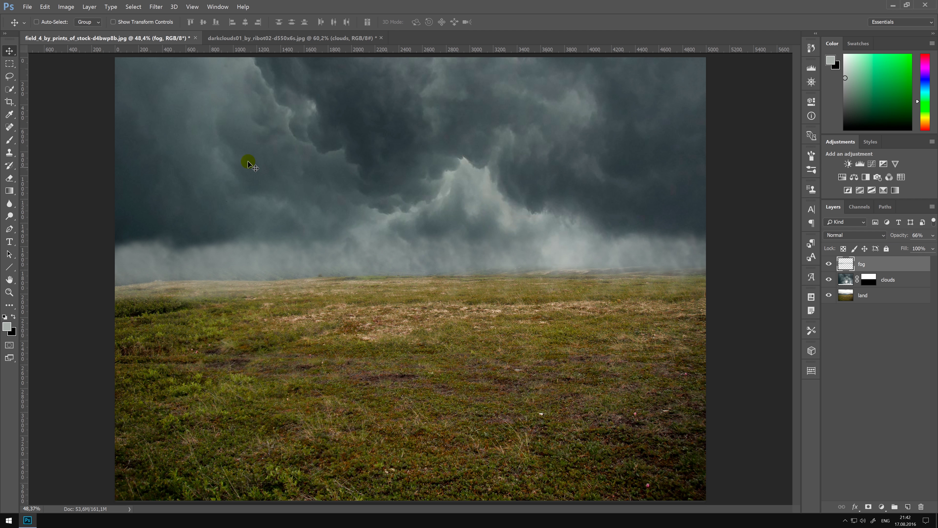
# Close the source clouds document without saving changes.
pyautogui.click(381, 38)
pyautogui.click(471, 195)
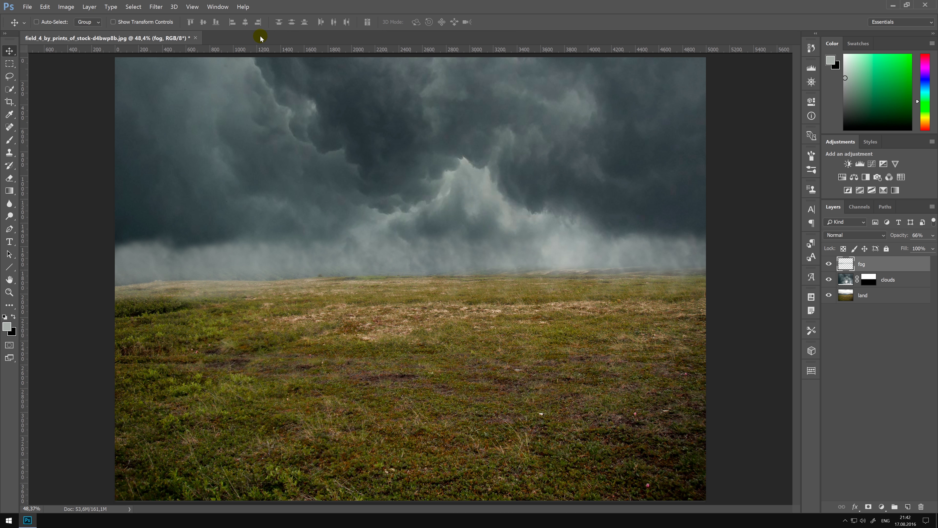
pyautogui.rightClick(263, 38)
# Open the red-haired girl photo, fit it to the window, and rename Background to 'girl'.
pyautogui.click(286, 73)
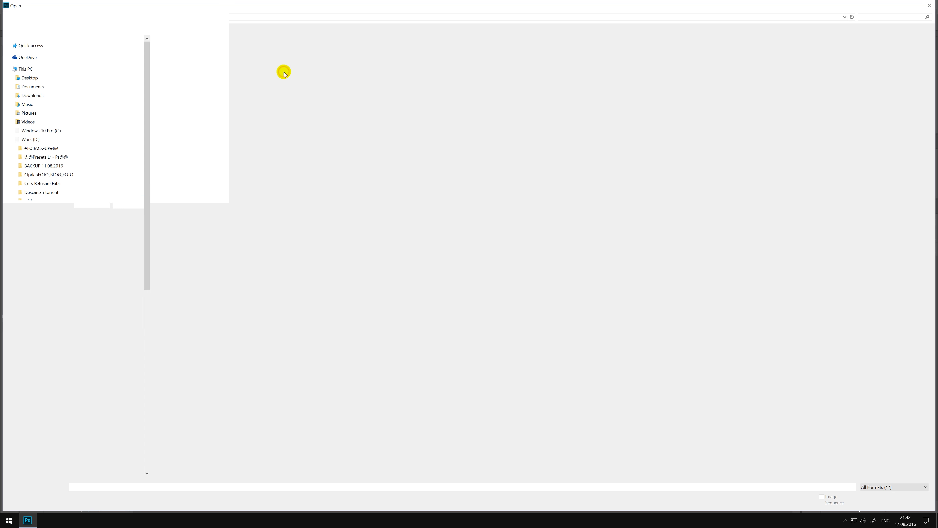
pyautogui.doubleClick(214, 58)
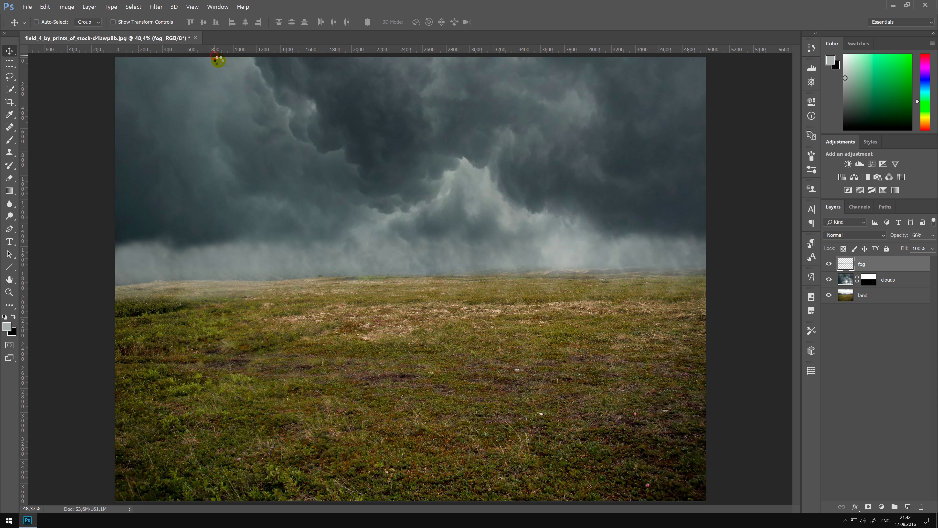
pyautogui.hotkey('ctrl', '0')
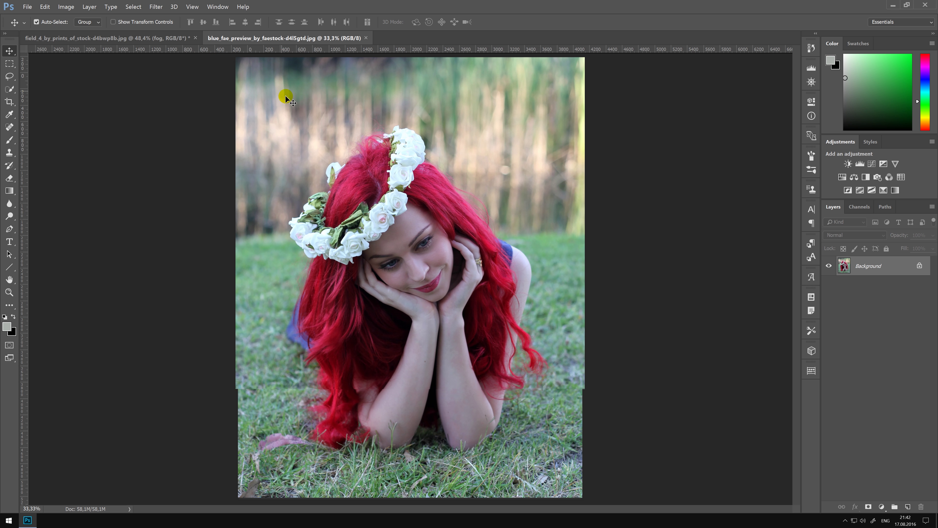
pyautogui.doubleClick(872, 271)
pyautogui.write('girl')
pyautogui.press('Return')
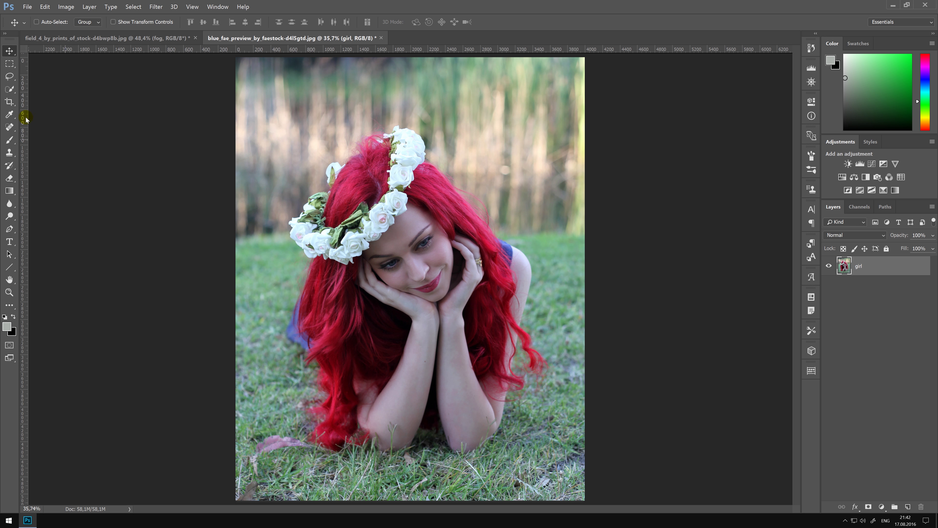
# Quick Select the girl's face, hair, flower crown, hands and forearms.
pyautogui.click(9, 90)
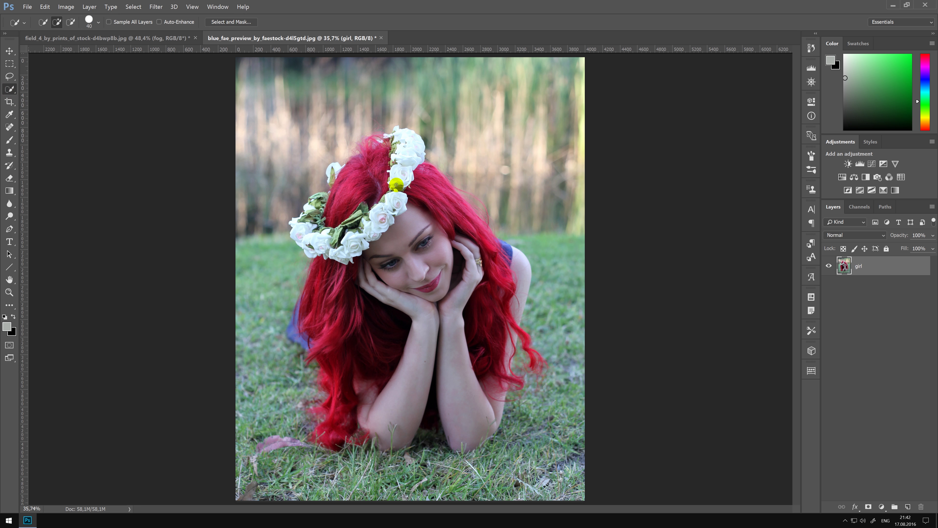
pyautogui.moveTo(377, 169)
pyautogui.mouseDown()
pyautogui.moveTo(476, 273)
pyautogui.moveTo(440, 204)
pyautogui.moveTo(495, 261)
pyautogui.mouseUp()
pyautogui.moveTo(462, 371); pyautogui.dragTo(385, 330)
pyautogui.moveTo(322, 266)
pyautogui.mouseDown()
pyautogui.moveTo(350, 227)
pyautogui.moveTo(334, 180)
pyautogui.moveTo(381, 141)
pyautogui.mouseUp()
pyautogui.moveTo(386, 138)
pyautogui.mouseDown()
pyautogui.moveTo(525, 339)
pyautogui.moveTo(307, 274)
pyautogui.moveTo(426, 160)
pyautogui.moveTo(298, 298)
pyautogui.mouseUp()
# Refine the selection in Select and Mask, adding her back, and output to a new layer.
pyautogui.hotkey('ctrl', 'alt', 'r')
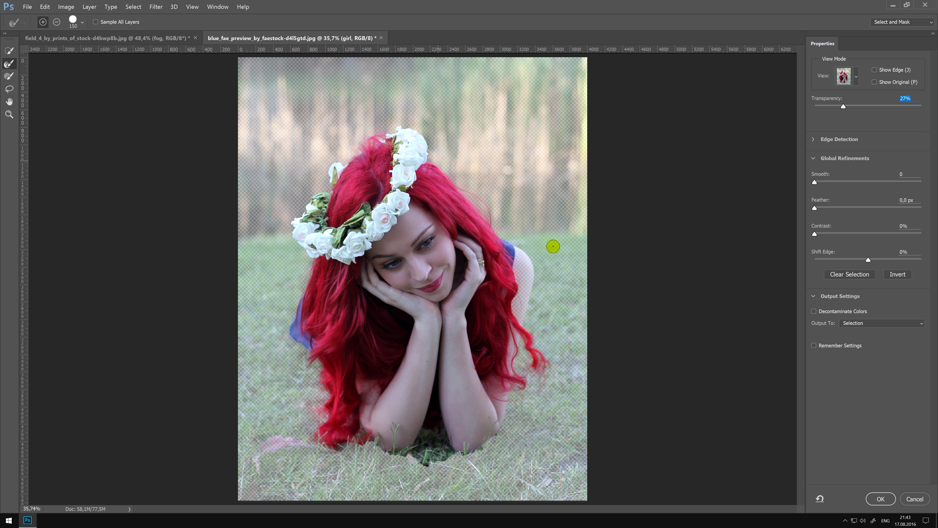
pyautogui.press('w')
pyautogui.moveTo(527, 255); pyautogui.dragTo(502, 364)
pyautogui.press('Return')
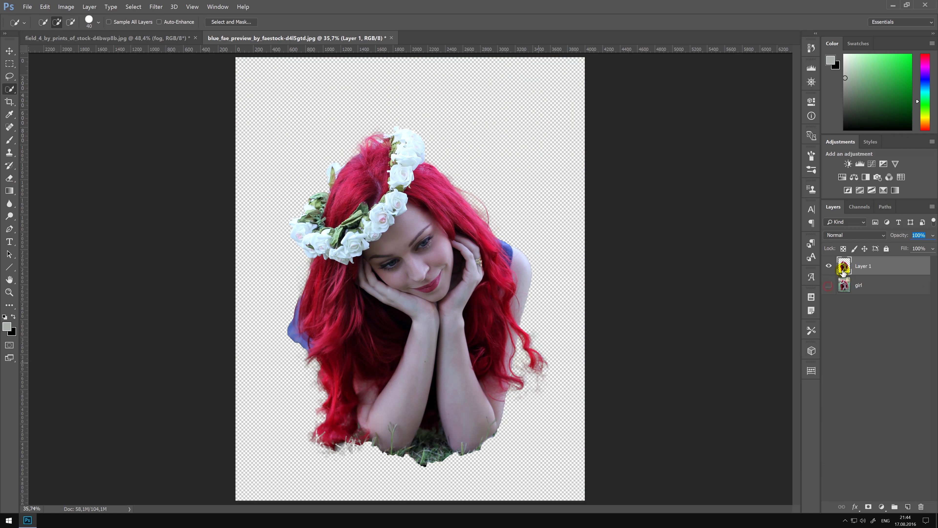
# Spot-heal away the stray grass stem on the cutout.
pyautogui.click(480, 439)
pyautogui.click(391, 437)
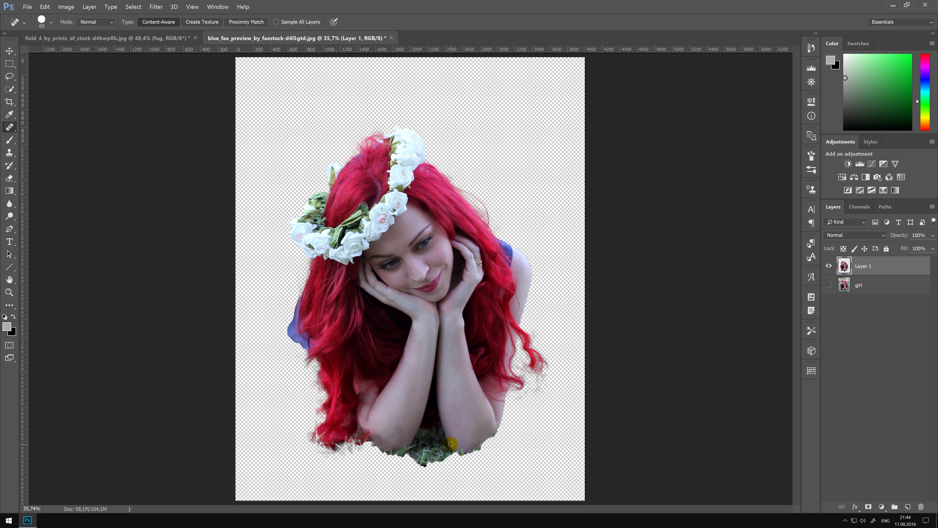
pyautogui.press('[')
pyautogui.press('[')
pyautogui.click(9, 50)
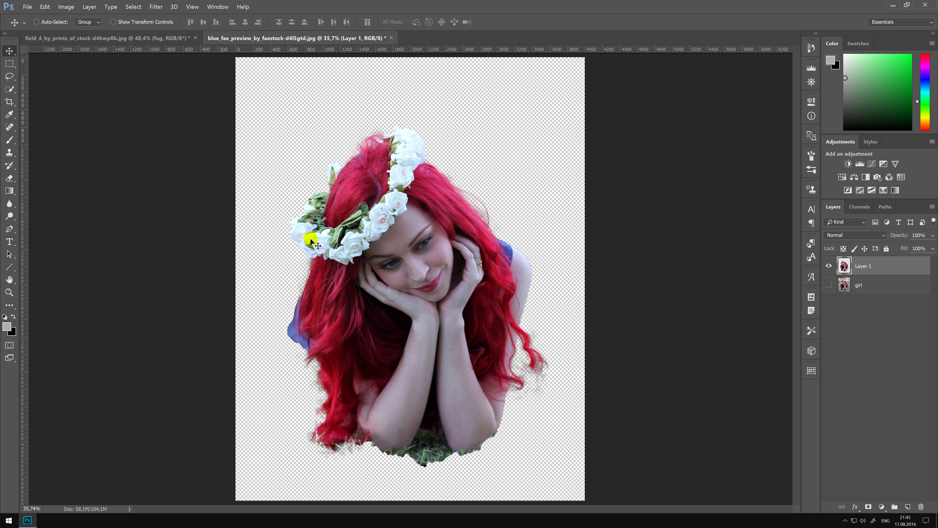
# Drag the girl cutout into the field composite, dismissing the colour profile warning.
pyautogui.moveTo(415, 306); pyautogui.dragTo(152, 38)
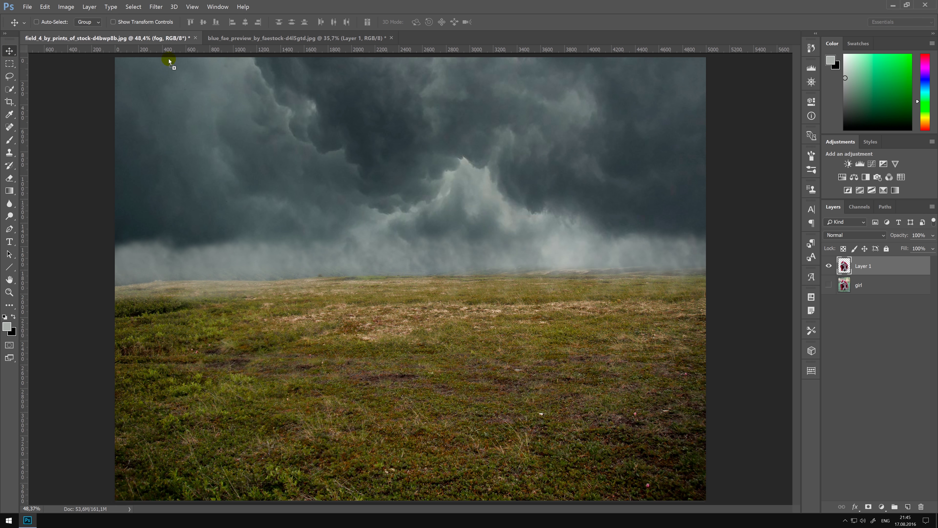
pyautogui.moveTo(151, 39)
pyautogui.mouseDown()
pyautogui.moveTo(277, 285)
pyautogui.moveTo(311, 311)
pyautogui.moveTo(329, 310)
pyautogui.mouseUp()
pyautogui.click(521, 225)
# Free Transform the girl down to about 70% size on the grass.
pyautogui.hotkey('ctrl', 't')
pyautogui.hotkey('ctrl', '-')
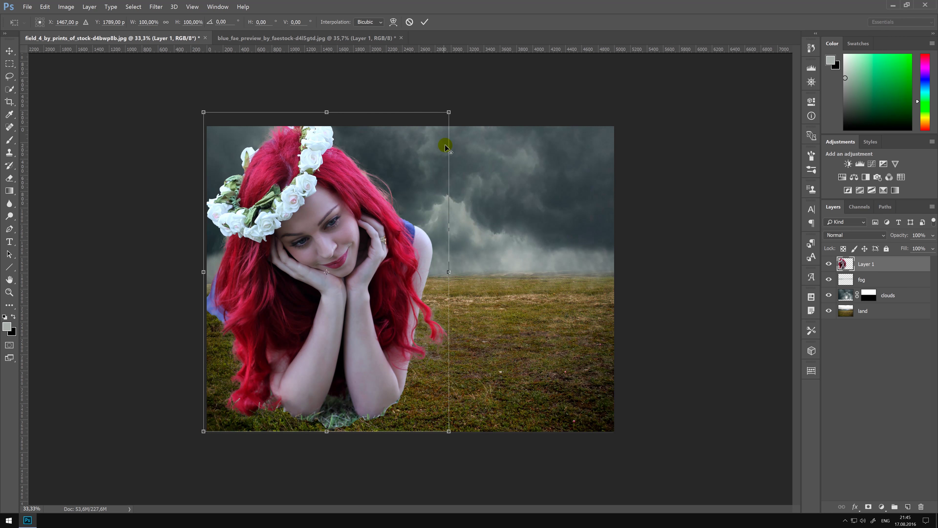
pyautogui.moveTo(449, 112); pyautogui.dragTo(416, 206)
pyautogui.press('Return')
# Apply the girl's drop shadow and split it onto its own layer via Create Layer.
pyautogui.click(624, 124)
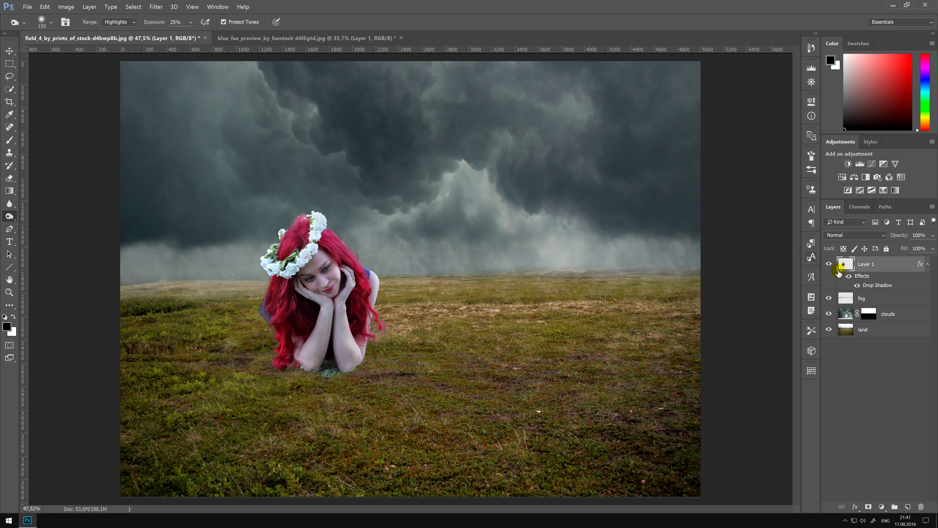
pyautogui.click(862, 281)
pyautogui.rightClick(861, 279)
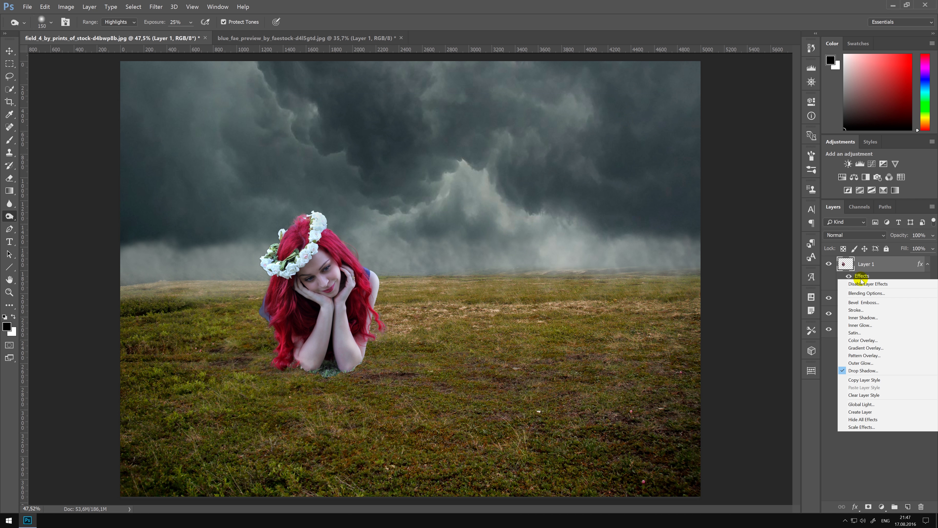
pyautogui.click(869, 413)
pyautogui.press('Return')
# Free Transform the shadow layer so it lies flat on the grass beneath her.
pyautogui.hotkey('ctrl', 't')
pyautogui.moveTo(321, 210); pyautogui.dragTo(323, 486)
pyautogui.moveTo(324, 433); pyautogui.dragTo(328, 369)
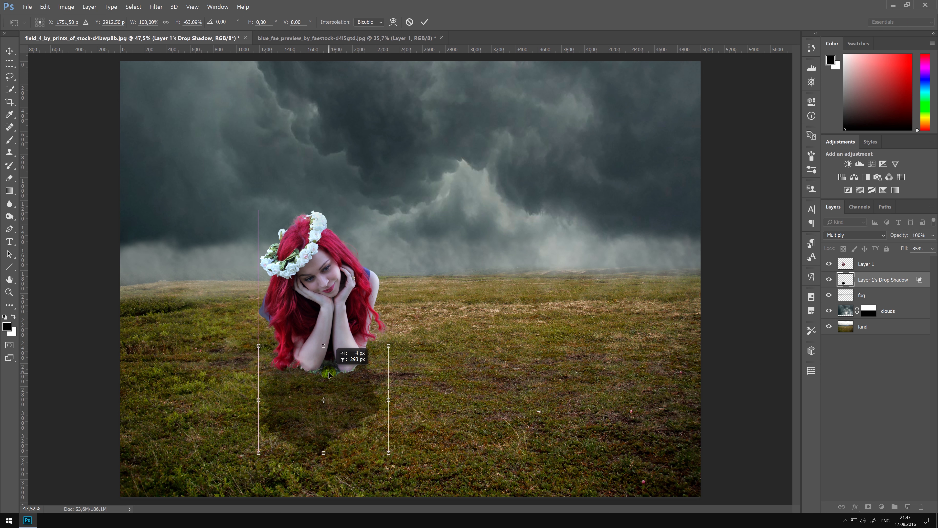
pyautogui.moveTo(329, 370); pyautogui.dragTo(329, 364)
pyautogui.press('Return')
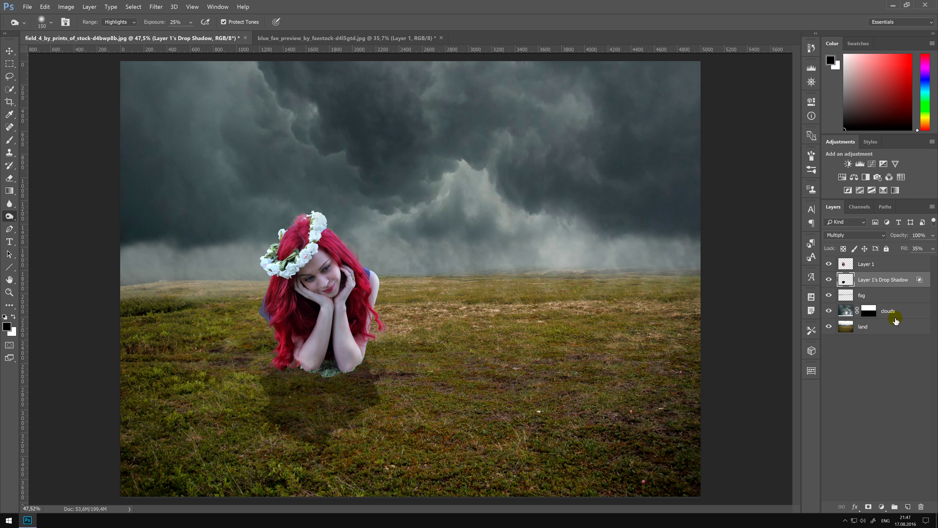
# Set the shadow layer's Fill to 41%.
pyautogui.click(918, 248)
pyautogui.write('100')
pyautogui.press('Return')
pyautogui.moveTo(915, 250); pyautogui.dragTo(905, 252)
# Soften the shadow layer with a Gaussian Blur.
pyautogui.click(156, 10)
pyautogui.moveTo(169, 87)
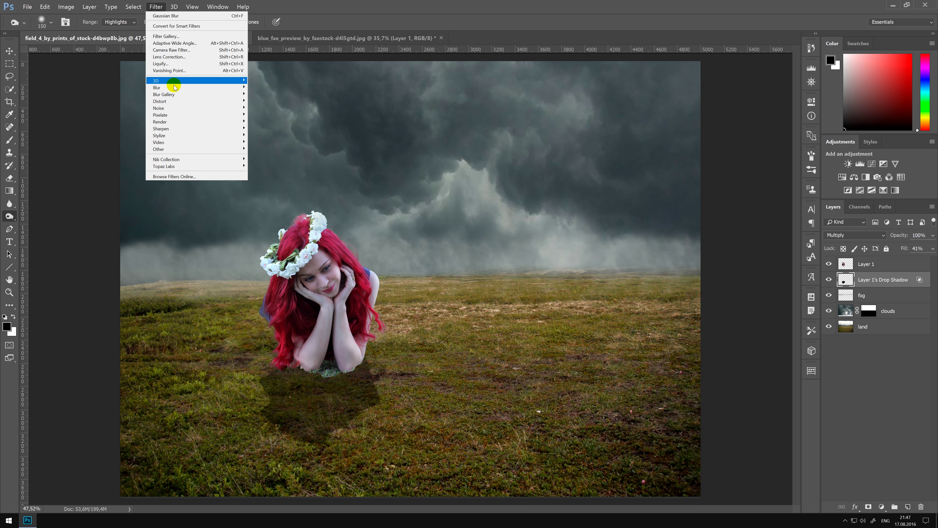
pyautogui.click(122, 115)
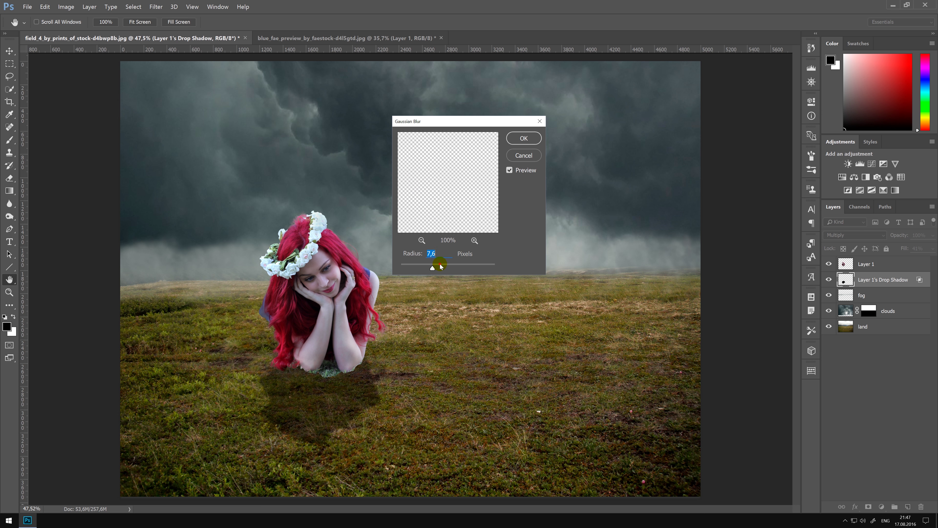
pyautogui.moveTo(437, 267); pyautogui.dragTo(449, 267)
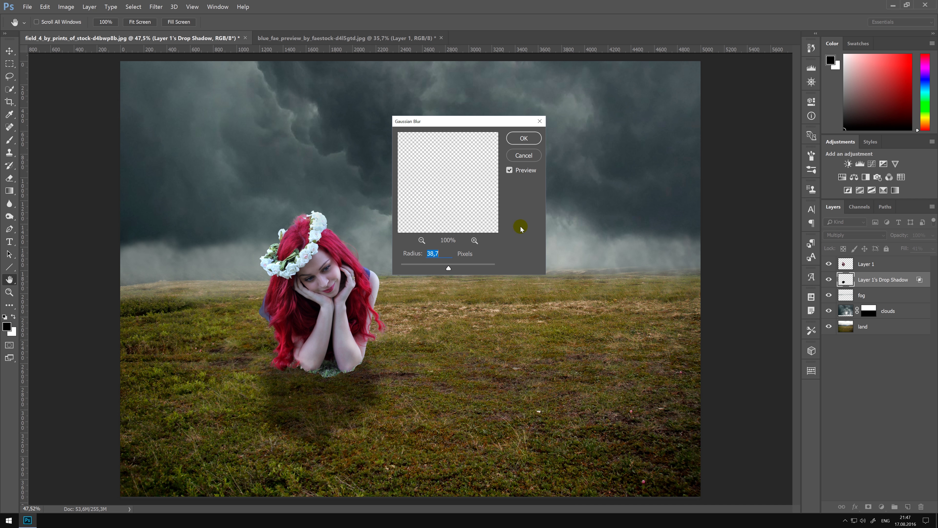
pyautogui.click(531, 145)
pyautogui.press('o')
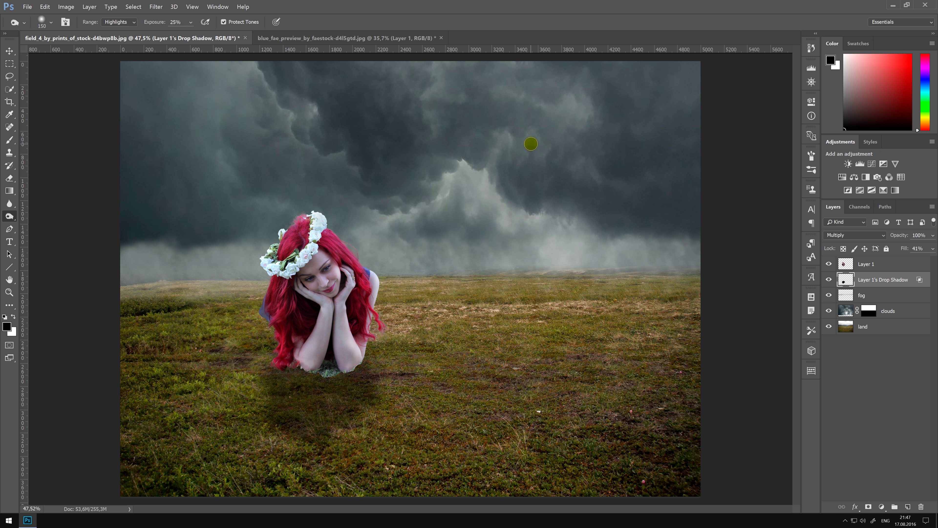
# Rename Layer 1 to 'girl' and the shadow layer to 'girl's Drop Shadow'.
pyautogui.doubleClick(867, 265)
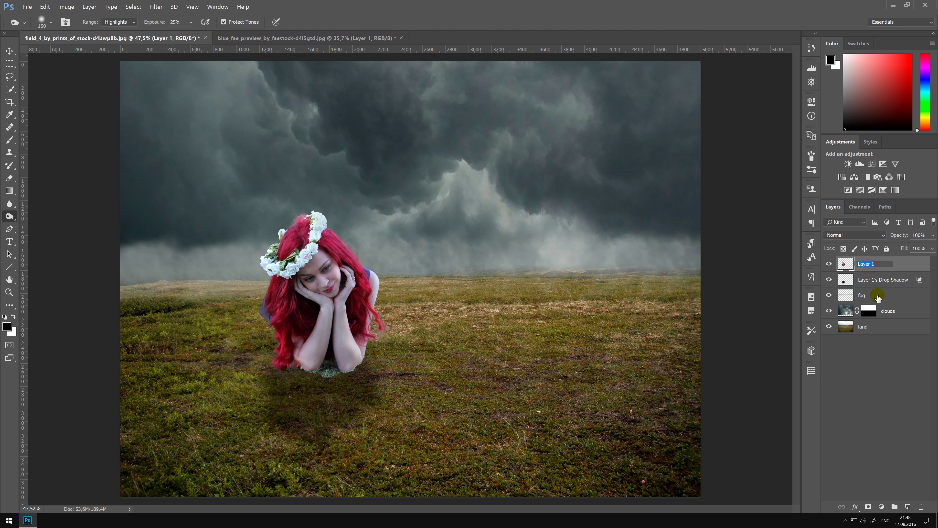
pyautogui.write('girl')
pyautogui.press('Return')
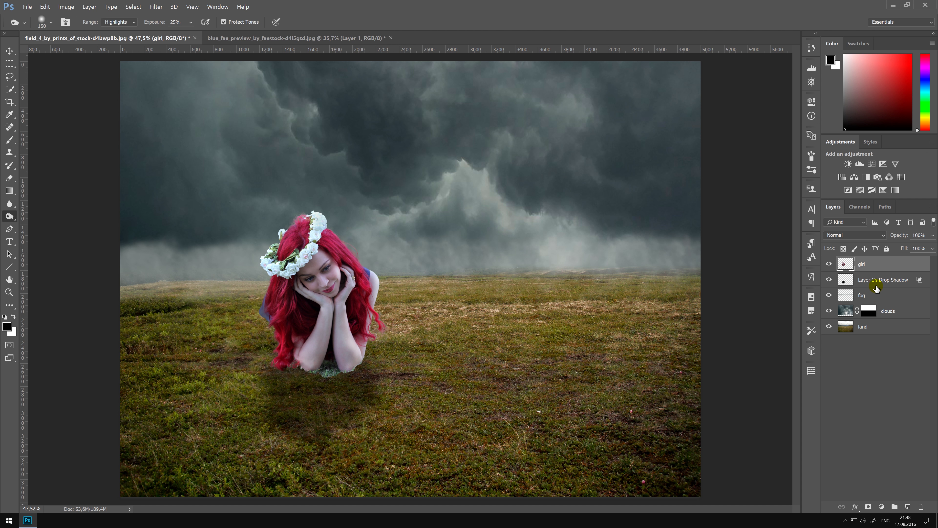
pyautogui.doubleClick(868, 282)
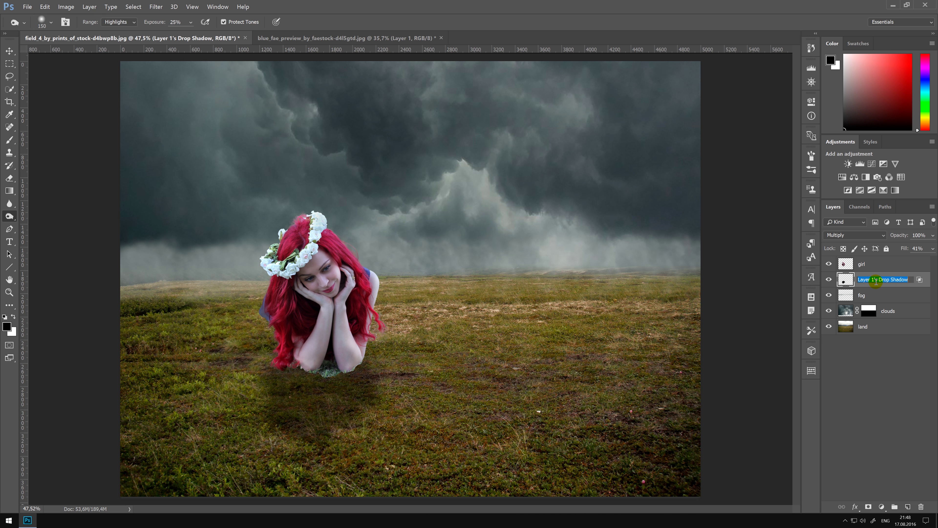
pyautogui.moveTo(877, 281); pyautogui.dragTo(832, 282)
pyautogui.write('girl')
pyautogui.write("'s")
pyautogui.press('Return')
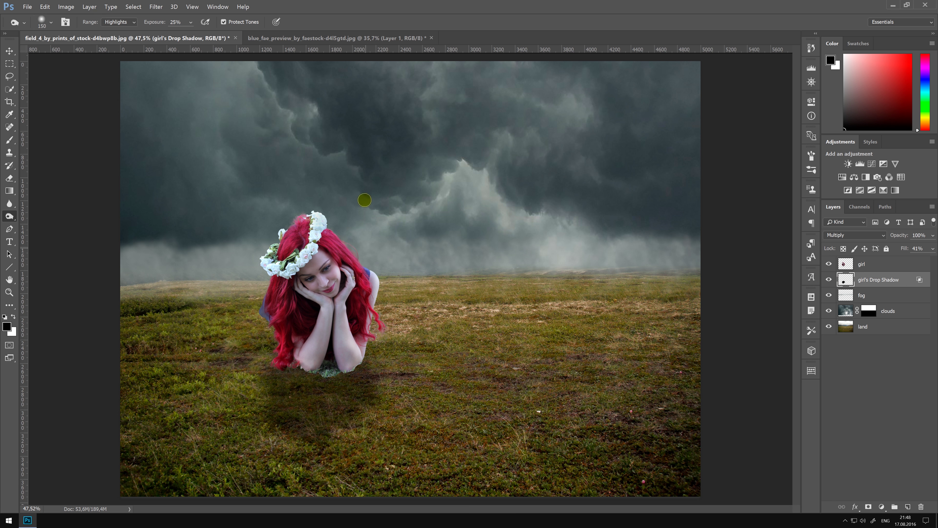
# Close the girl photo without saving and open i-beg-your-pardon-927753.jpg.
pyautogui.click(431, 38)
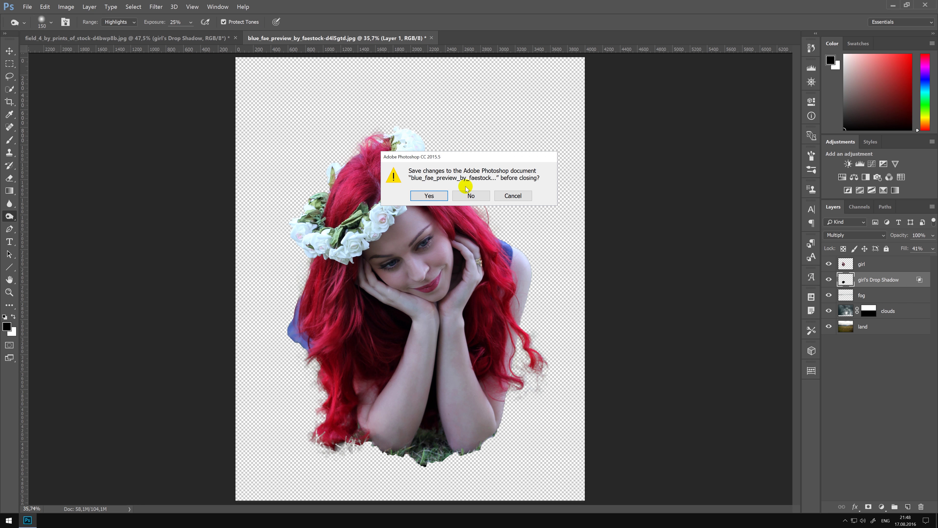
pyautogui.click(471, 196)
pyautogui.rightClick(354, 38)
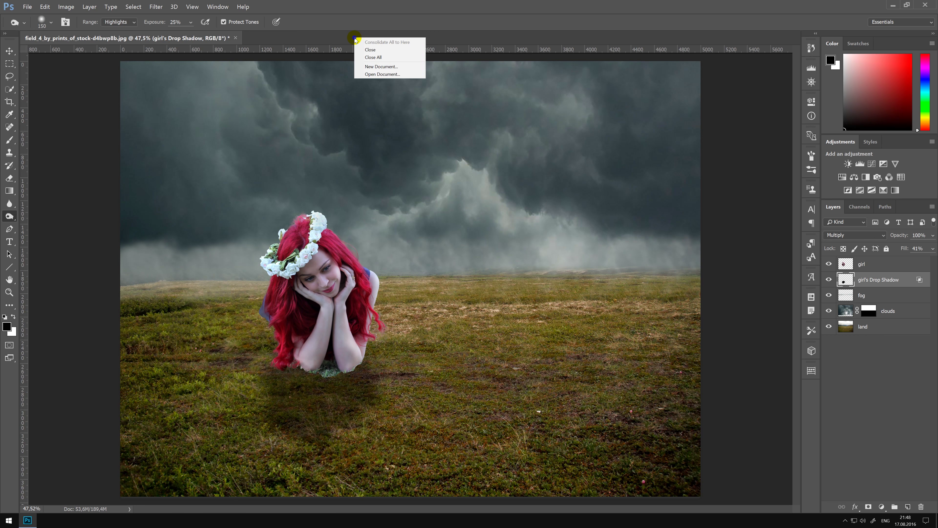
pyautogui.click(377, 75)
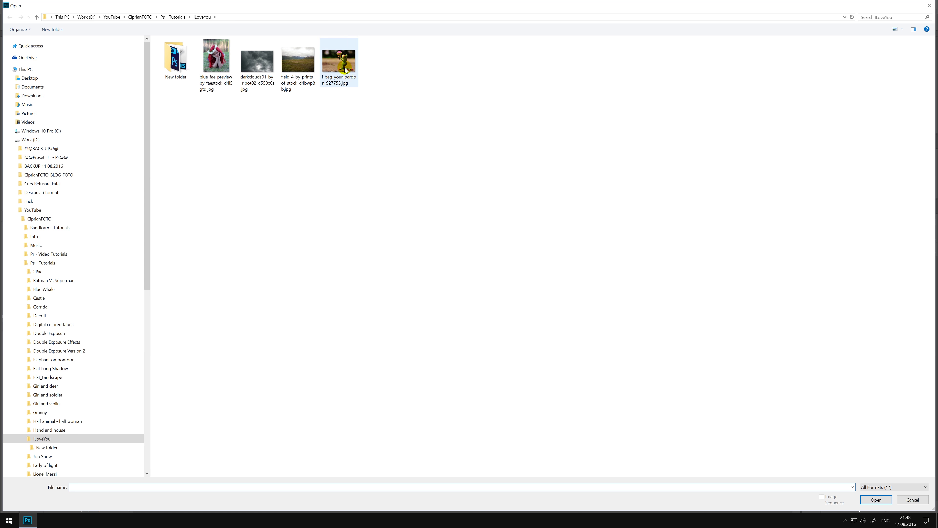
pyautogui.click(344, 66)
pyautogui.doubleClick(343, 66)
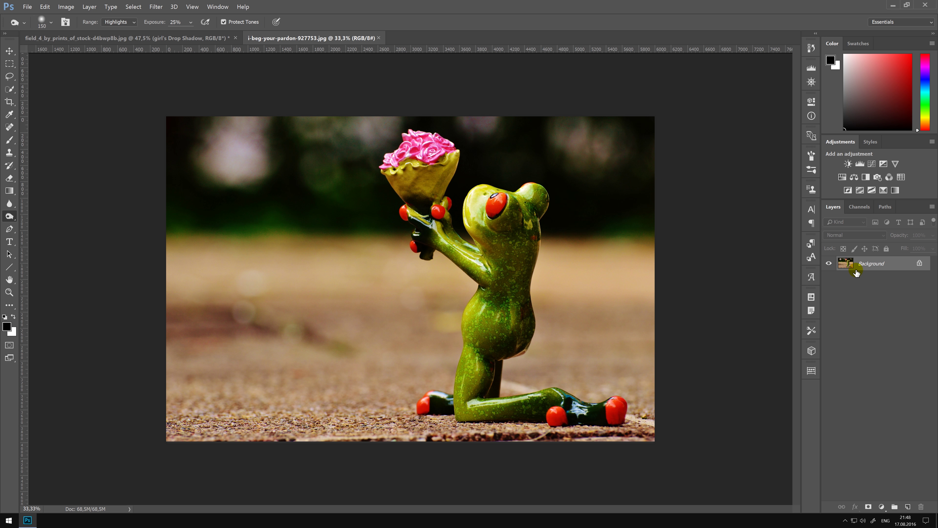
# Rename the frog photo's Background layer to frog.
pyautogui.doubleClick(877, 265)
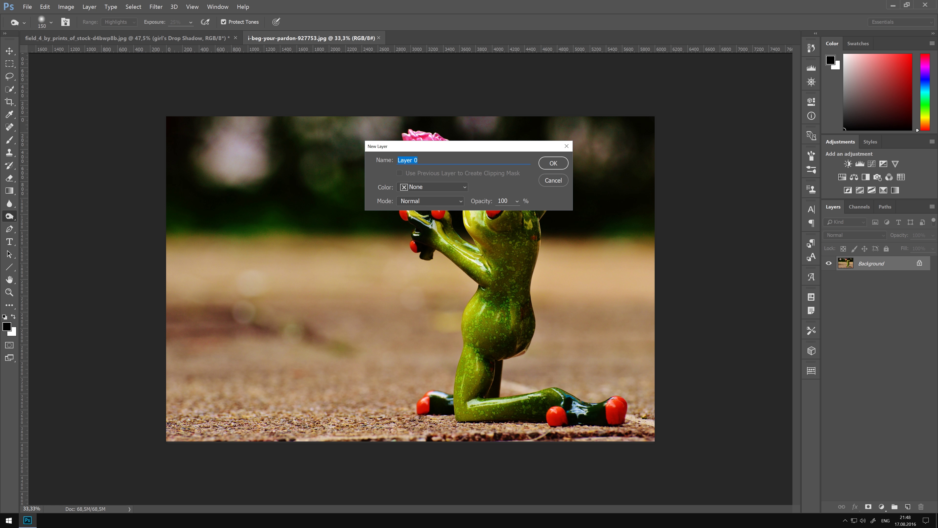
pyautogui.write('frog')
pyautogui.press('Return')
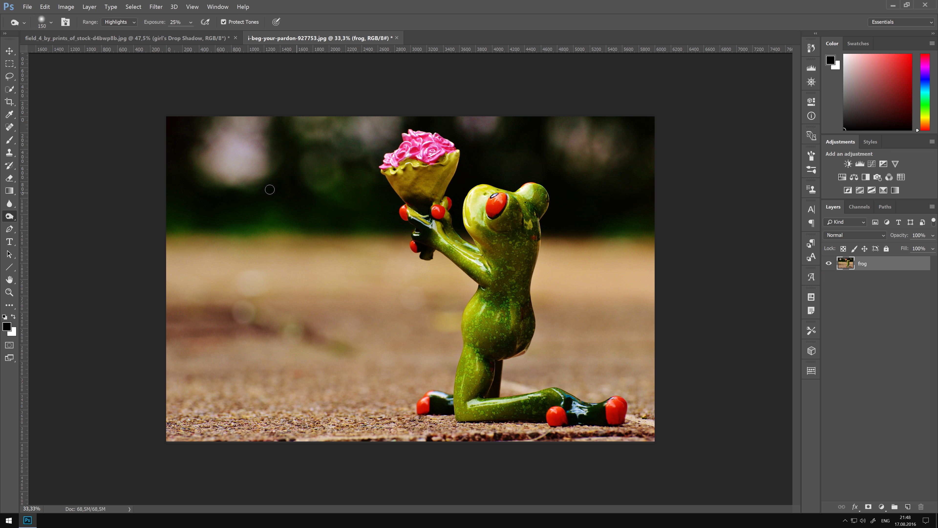
# Quick Select the frog, including its arm, bouquet, belly and dark shoe.
pyautogui.click(9, 89)
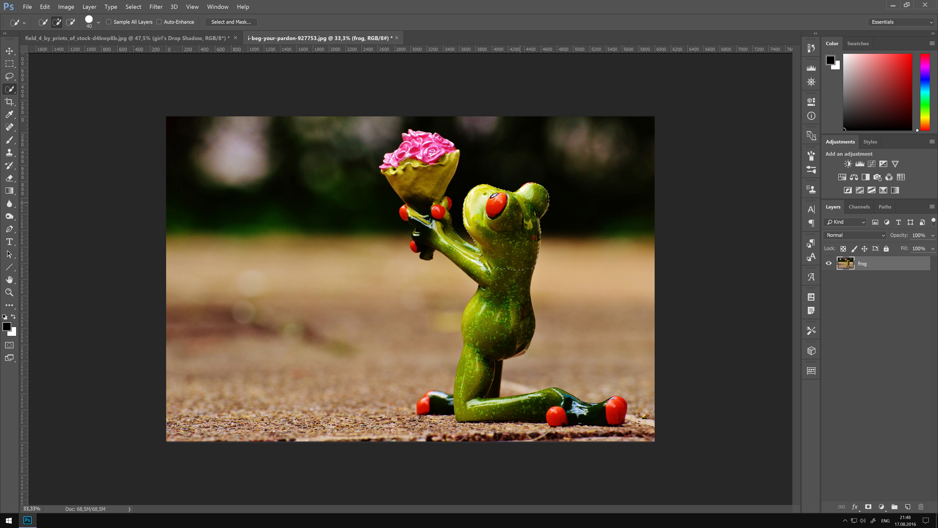
pyautogui.moveTo(472, 259)
pyautogui.mouseDown()
pyautogui.moveTo(470, 247)
pyautogui.moveTo(434, 225)
pyautogui.mouseUp()
pyautogui.click(396, 157)
pyautogui.moveTo(396, 156); pyautogui.dragTo(418, 235)
pyautogui.moveTo(493, 331)
pyautogui.mouseDown()
pyautogui.moveTo(523, 351)
pyautogui.moveTo(441, 405)
pyautogui.moveTo(426, 398)
pyautogui.moveTo(448, 394)
pyautogui.mouseUp()
pyautogui.moveTo(573, 410)
pyautogui.mouseDown()
pyautogui.moveTo(615, 413)
pyautogui.moveTo(606, 402)
pyautogui.moveTo(535, 399)
pyautogui.moveTo(530, 360)
pyautogui.mouseUp()
pyautogui.click(535, 239)
# Copy the selected frog to a new layer and hide the original frog layer.
pyautogui.hotkey('ctrl', 'j')
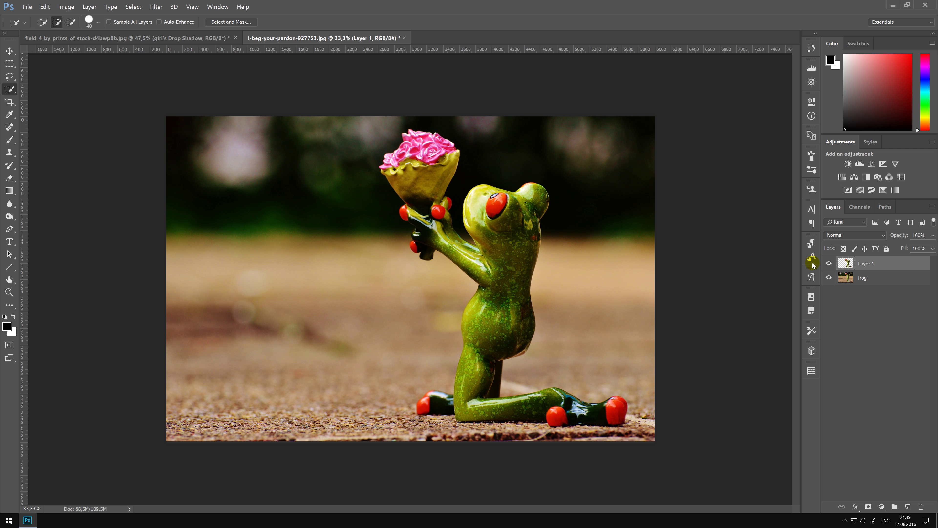
pyautogui.click(829, 277)
pyautogui.click(829, 277)
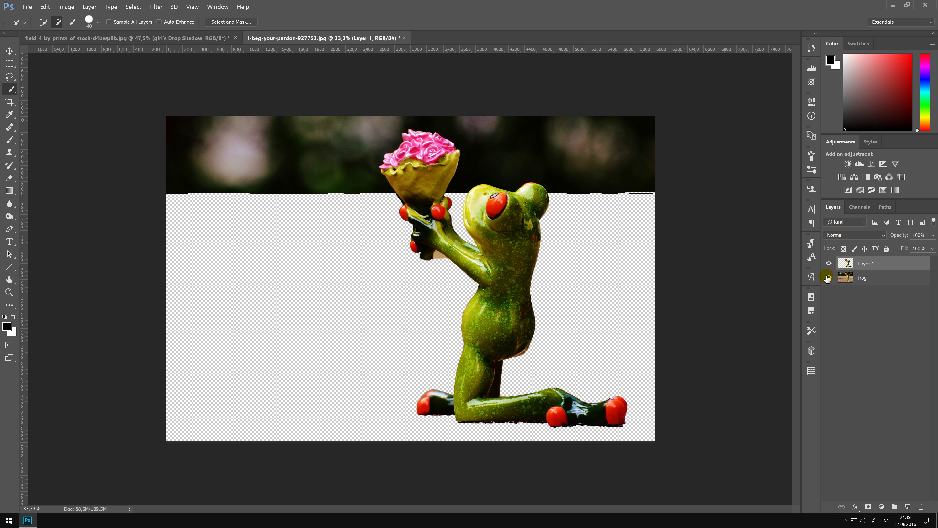
pyautogui.click(828, 278)
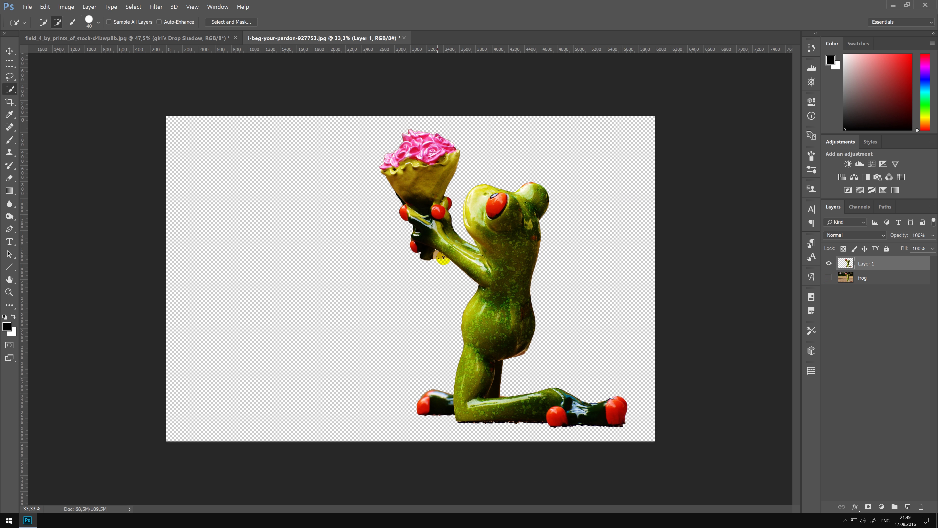
# Delete the leftover tan patch under the frog's hand and tidy the bouquet edge.
pyautogui.moveTo(443, 258); pyautogui.dragTo(435, 257)
pyautogui.click(447, 261)
pyautogui.press('Delete')
pyautogui.hotkey('ctrl', 'd')
pyautogui.click(400, 203)
pyautogui.moveTo(401, 204); pyautogui.dragTo(369, 199)
pyautogui.click(573, 261)
# Rename the cut-out frog's layer to frog.
pyautogui.doubleClick(866, 265)
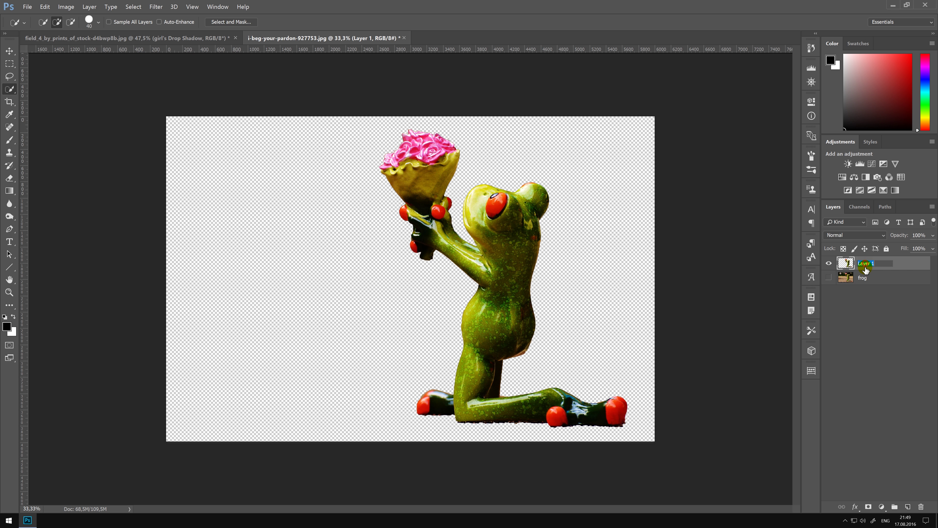
pyautogui.write('frog')
pyautogui.press('Return')
# Drag the frog into the field scene and shrink it to about 15%, kneeling on the grass.
pyautogui.press('v')
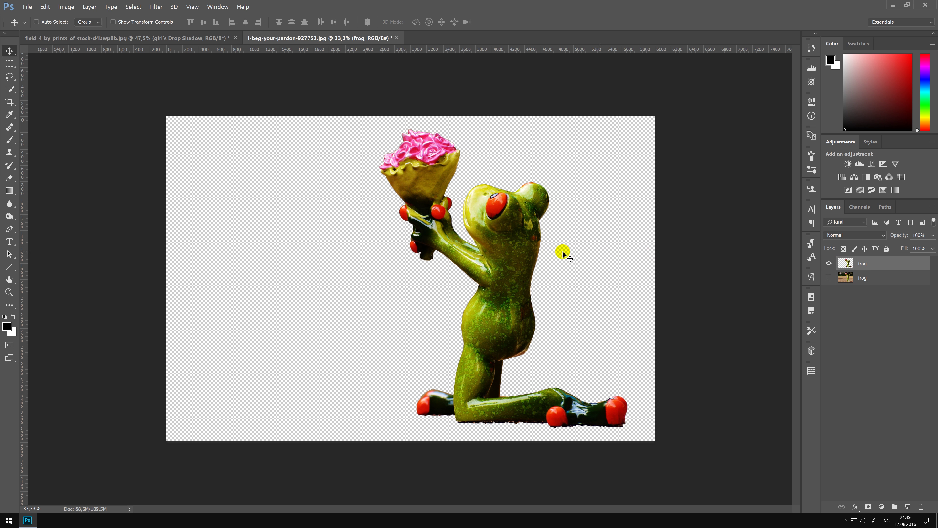
pyautogui.moveTo(511, 273); pyautogui.dragTo(205, 39)
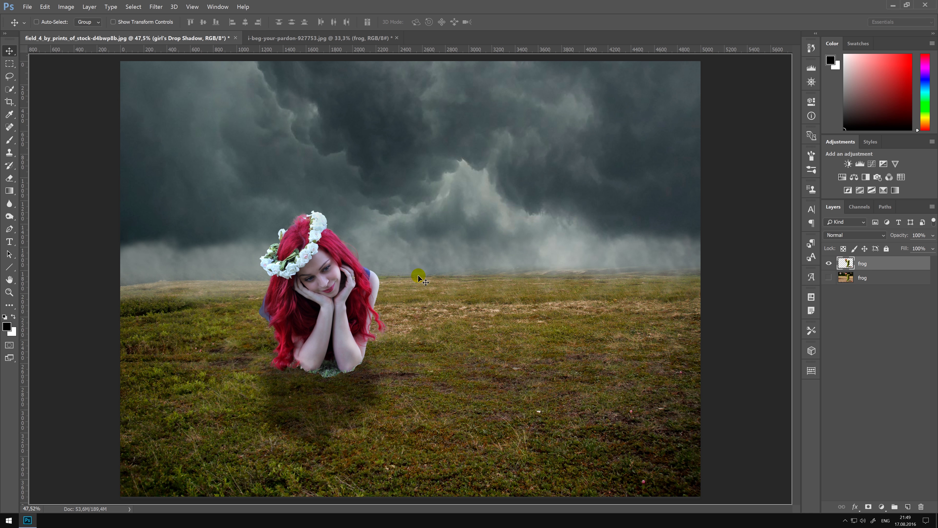
pyautogui.moveTo(205, 39); pyautogui.dragTo(421, 280)
pyautogui.hotkey('ctrl', 't')
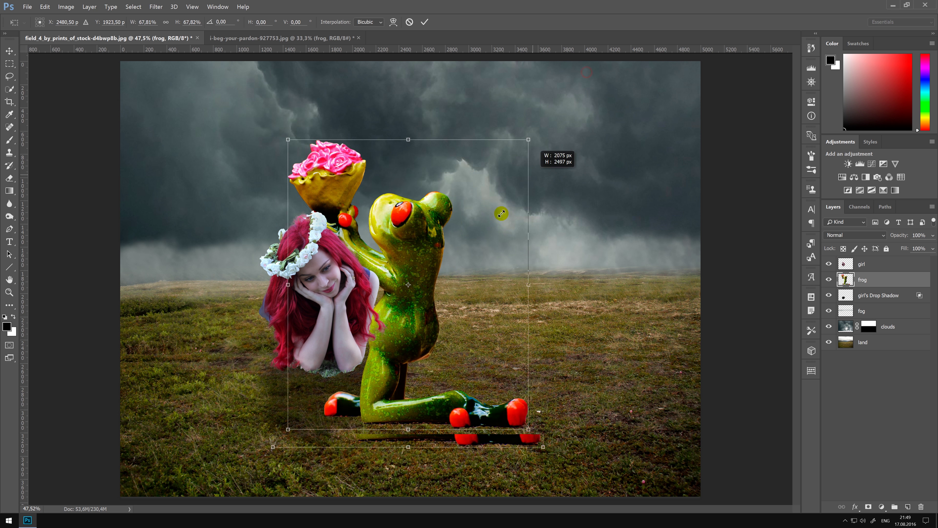
pyautogui.moveTo(585, 70); pyautogui.dragTo(468, 260)
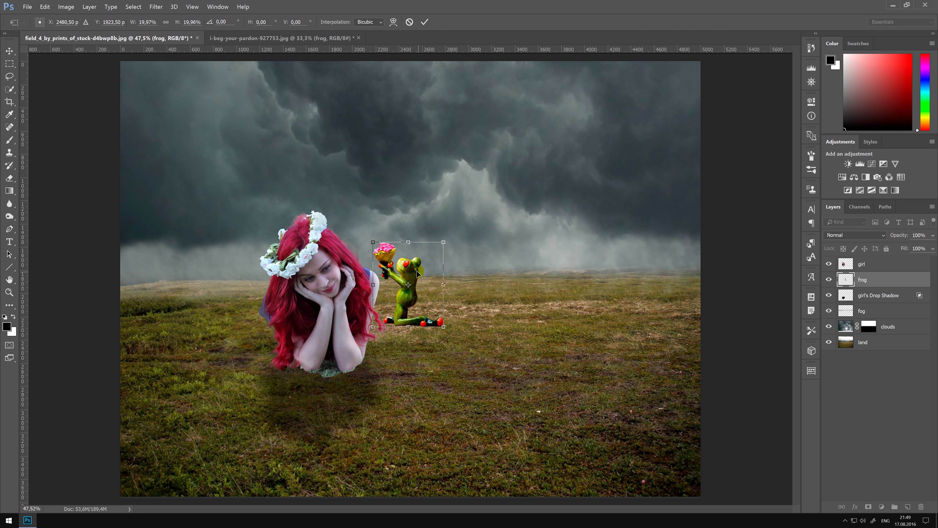
pyautogui.moveTo(425, 311)
pyautogui.mouseDown()
pyautogui.moveTo(435, 333)
pyautogui.moveTo(430, 377)
pyautogui.mouseUp()
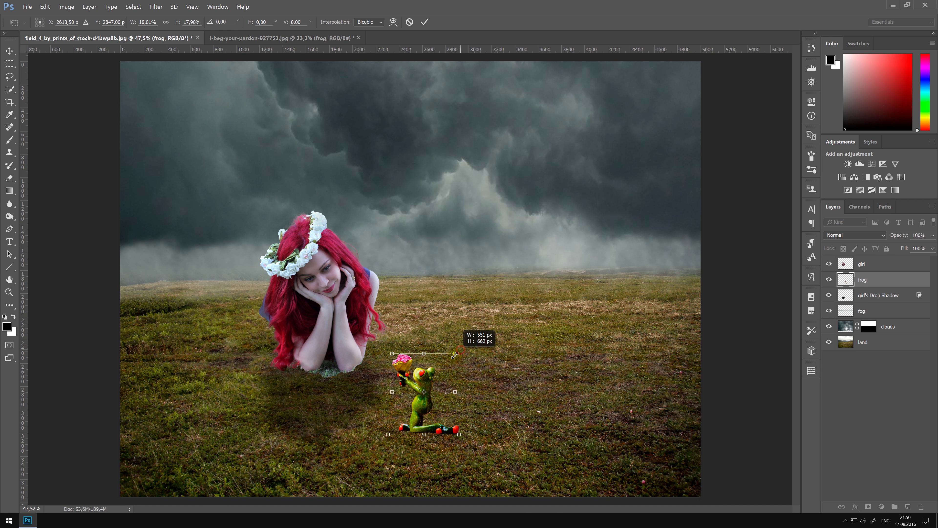
pyautogui.moveTo(459, 349); pyautogui.dragTo(442, 385)
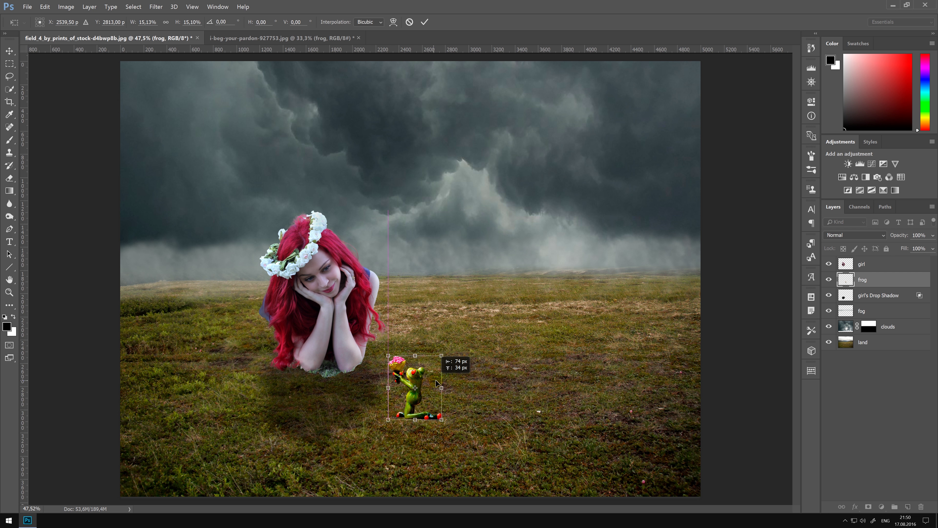
pyautogui.press('Return')
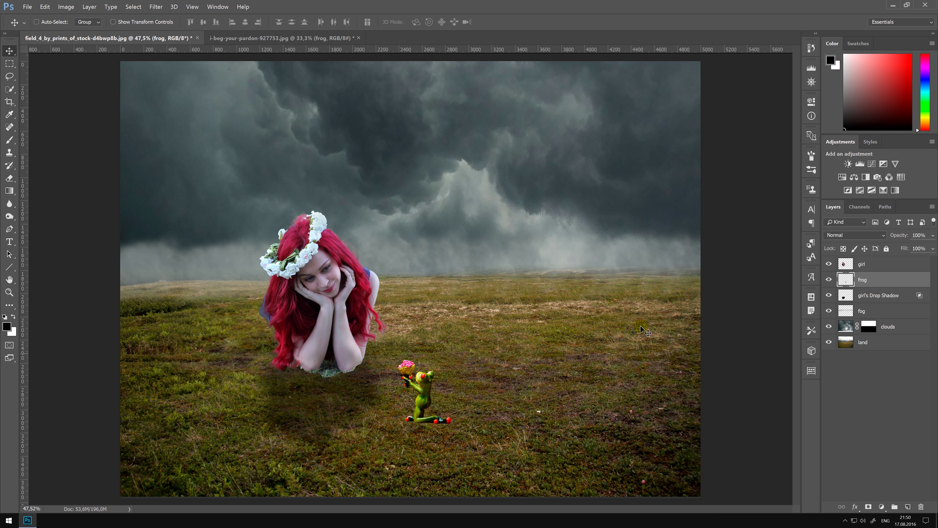
pyautogui.scroll(3, 425, 314)
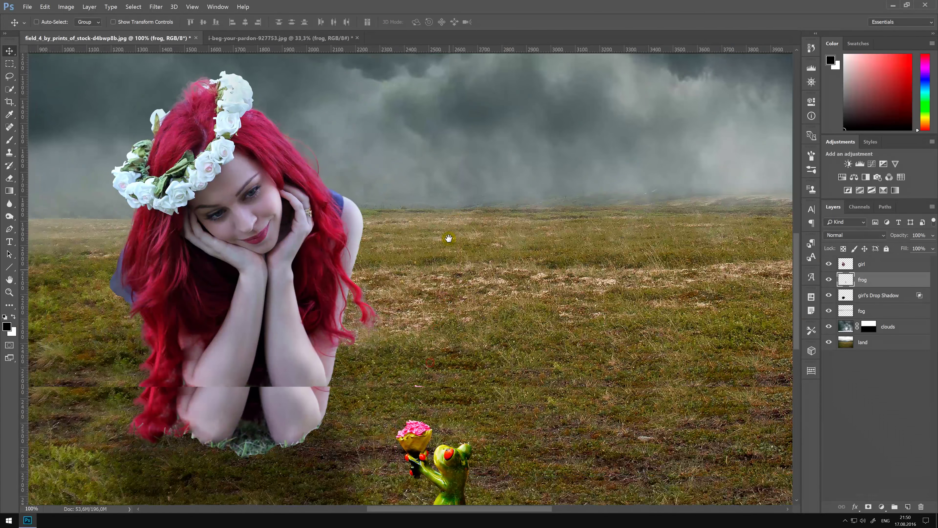
# Scroll the frog into view and set the Quick Selection tool to subtract mode.
pyautogui.moveTo(449, 238); pyautogui.dragTo(461, 57)
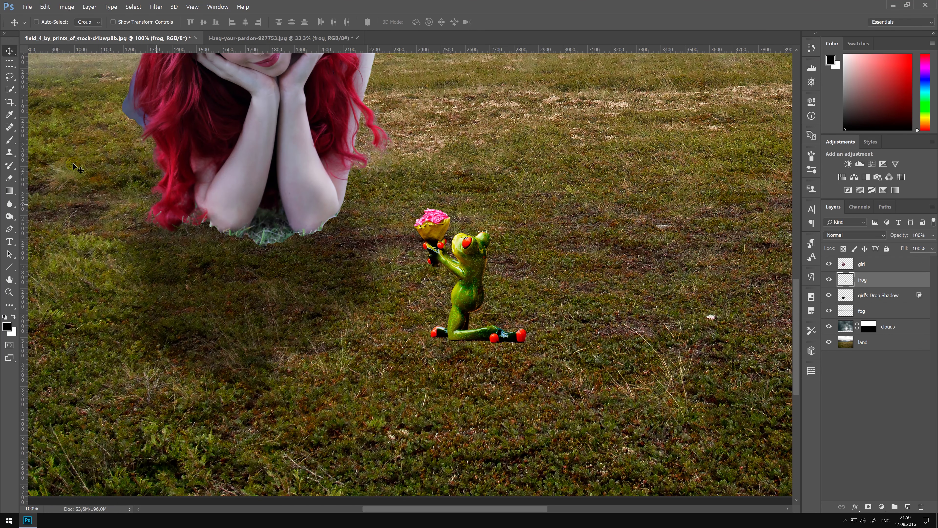
pyautogui.click(11, 89)
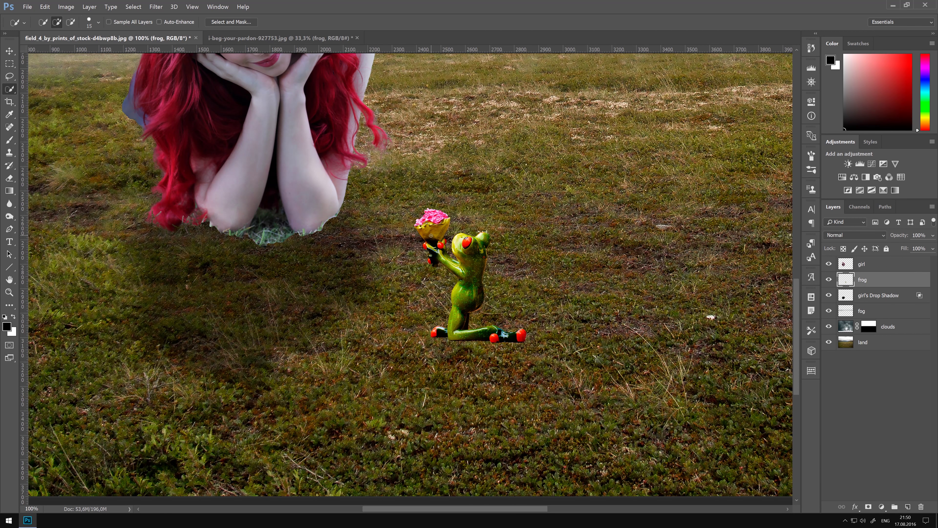
pyautogui.press('alt')
pyautogui.press('alt')
# Clip a Hue/Saturation adjustment to the frog with Hue +22 and Saturation +57.
pyautogui.click(882, 507)
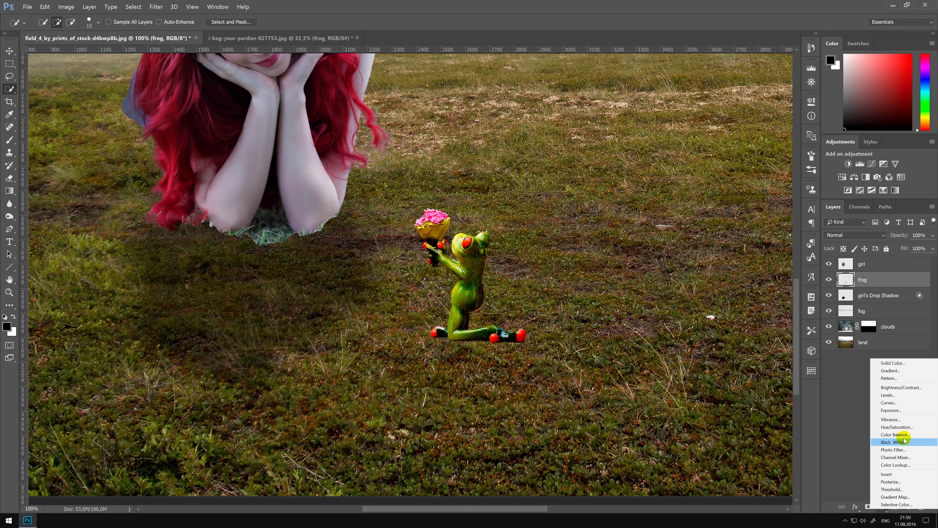
pyautogui.click(902, 427)
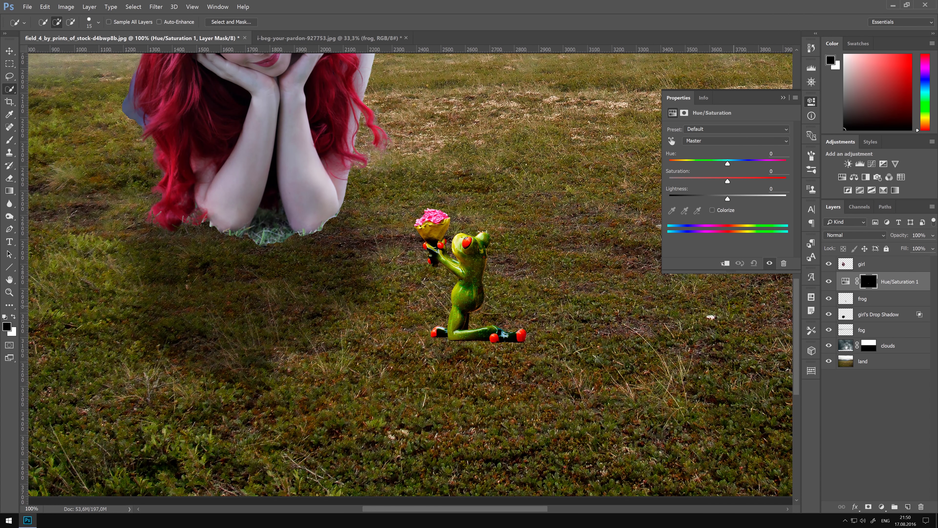
pyautogui.click(726, 263)
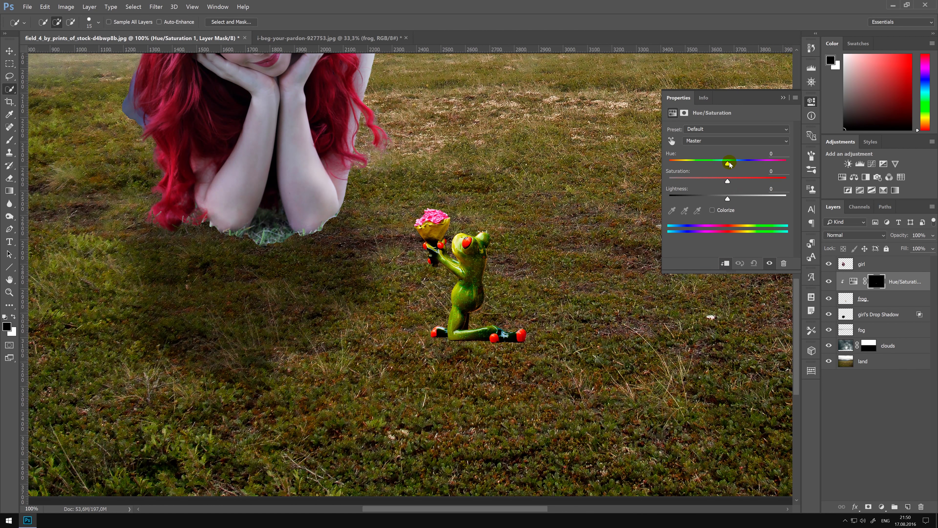
pyautogui.moveTo(728, 163)
pyautogui.mouseDown()
pyautogui.moveTo(743, 159)
pyautogui.moveTo(755, 180)
pyautogui.mouseUp()
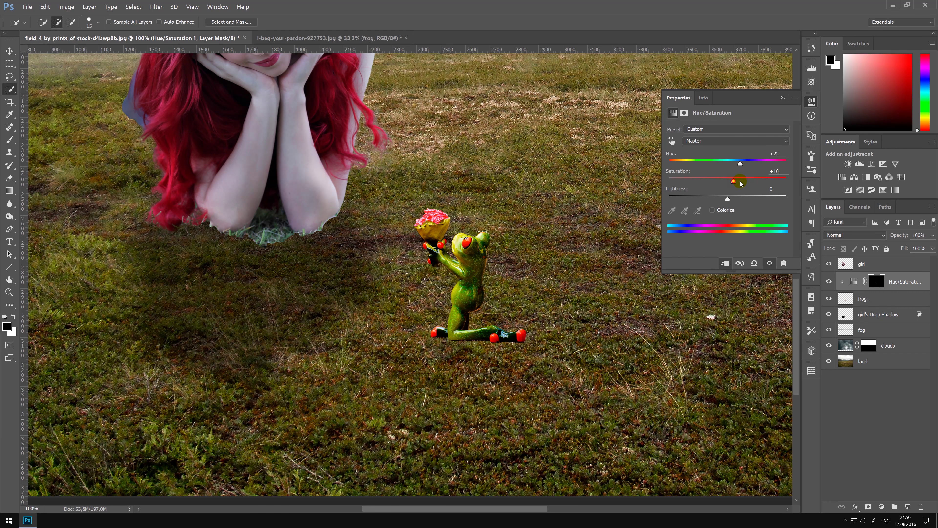
pyautogui.moveTo(755, 180); pyautogui.dragTo(758, 181)
pyautogui.click(783, 97)
pyautogui.hotkey('ctrl', '0')
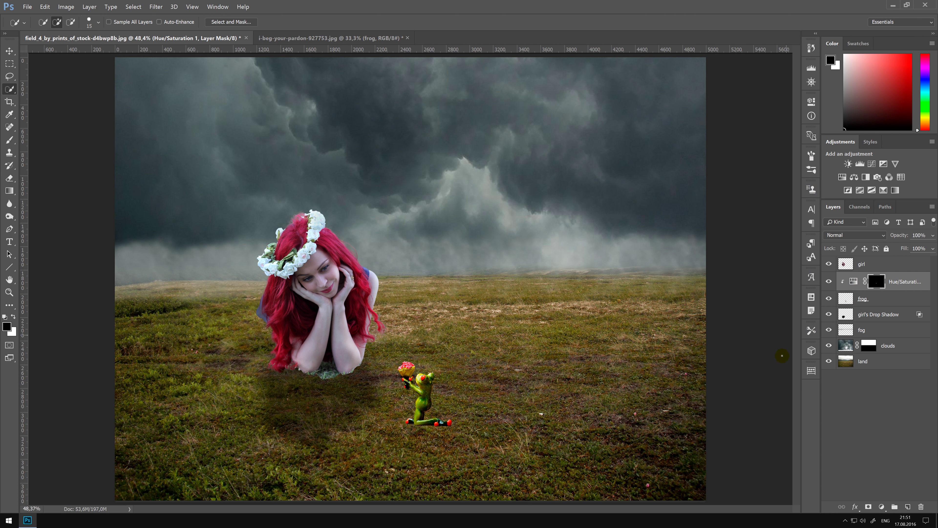
pyautogui.click(908, 507)
# Name the new layer grass and load a grass brush preset at 112 px.
pyautogui.doubleClick(871, 281)
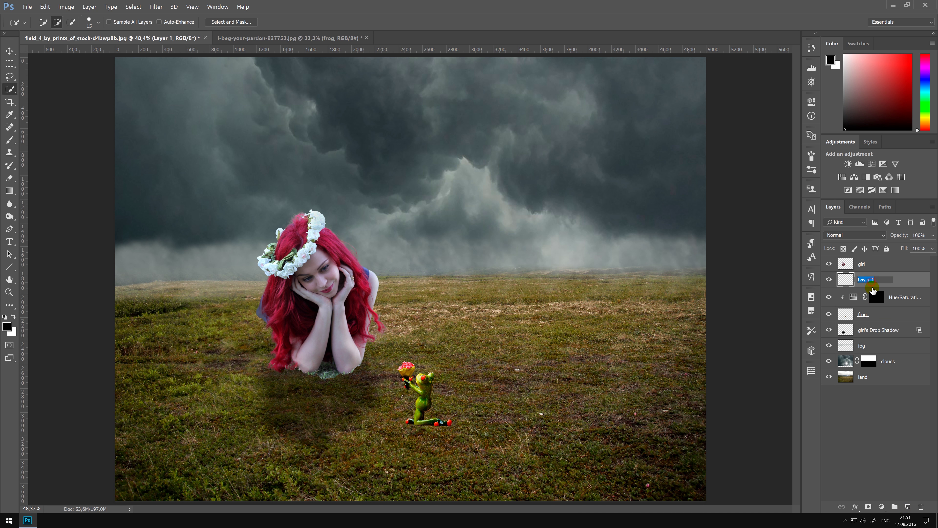
pyautogui.write('grass')
pyautogui.press('Return')
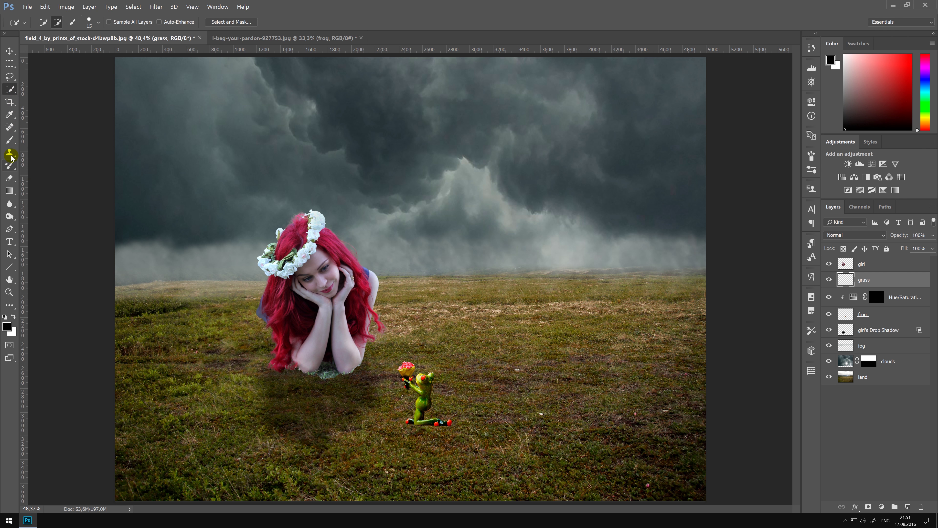
pyautogui.click(9, 140)
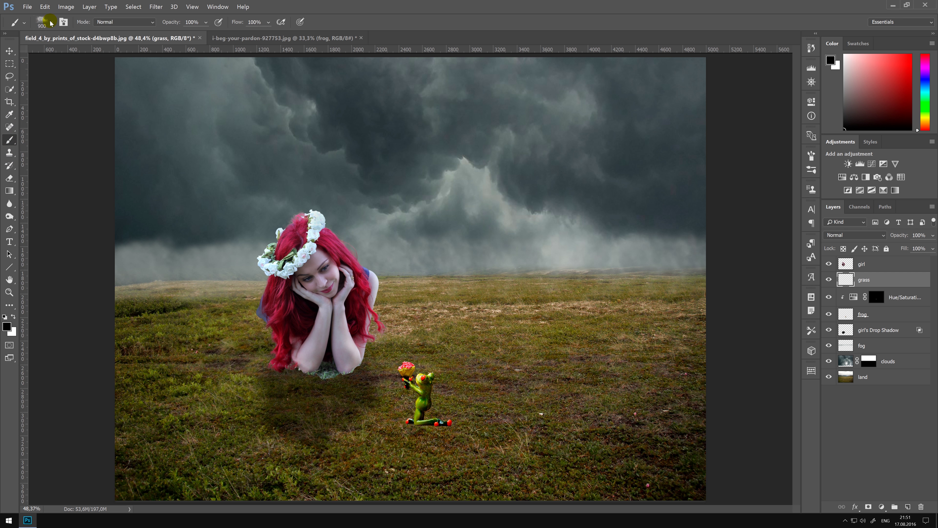
pyautogui.click(43, 25)
pyautogui.doubleClick(115, 94)
# Eyedropper an olive-green foreground colour from the field's grass.
pyautogui.press('i')
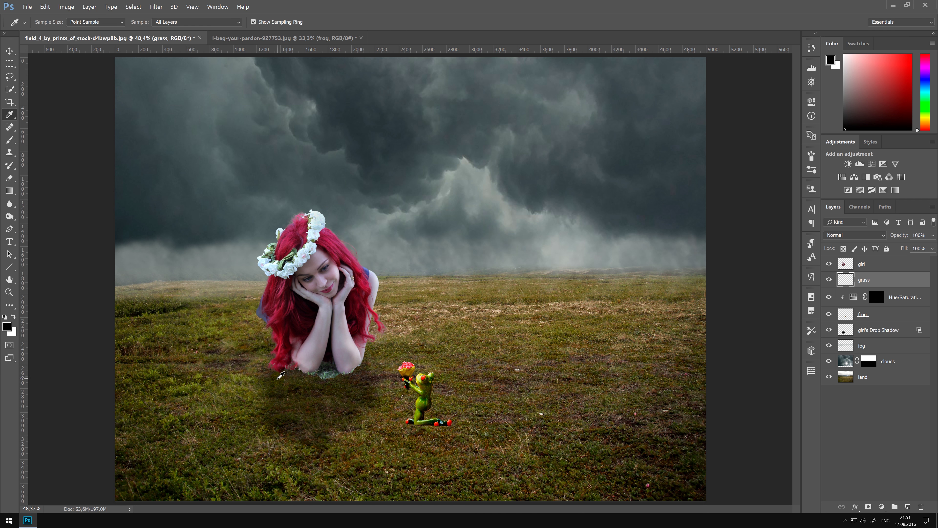
pyautogui.click(278, 380)
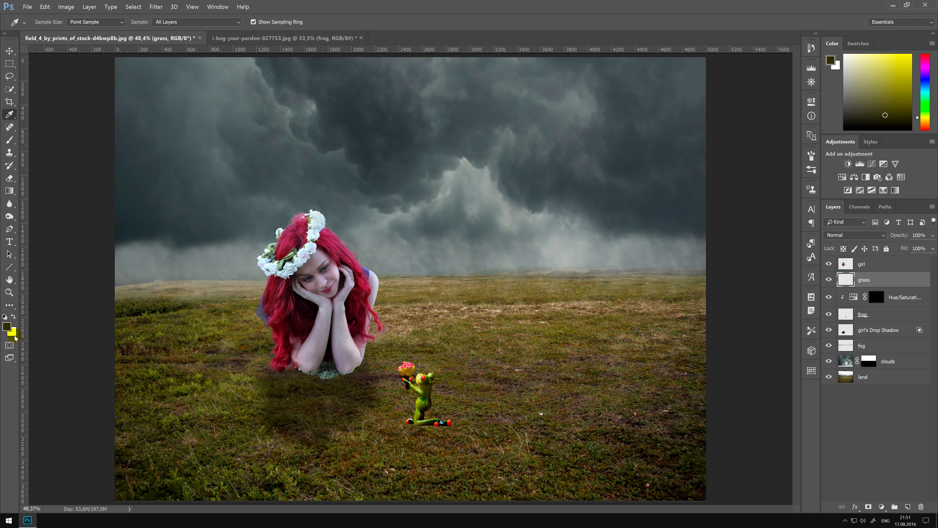
pyautogui.click(13, 317)
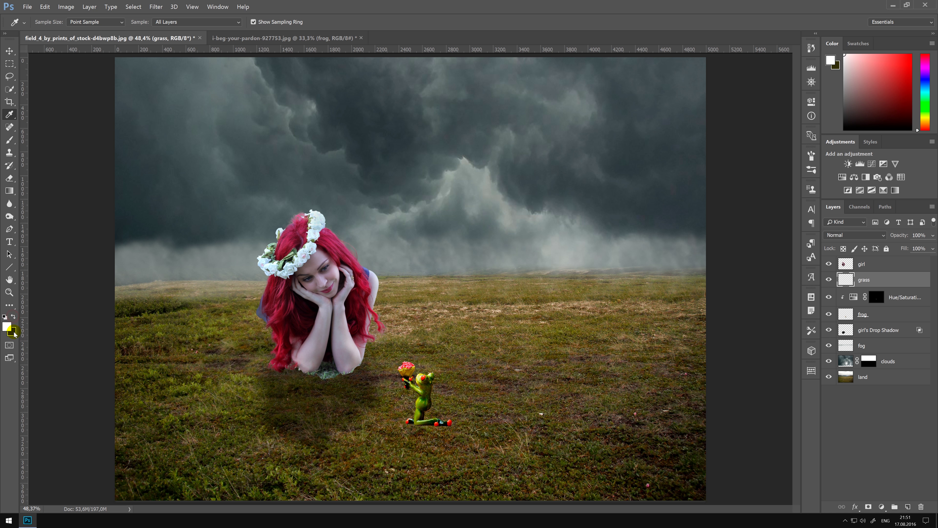
pyautogui.click(7, 327)
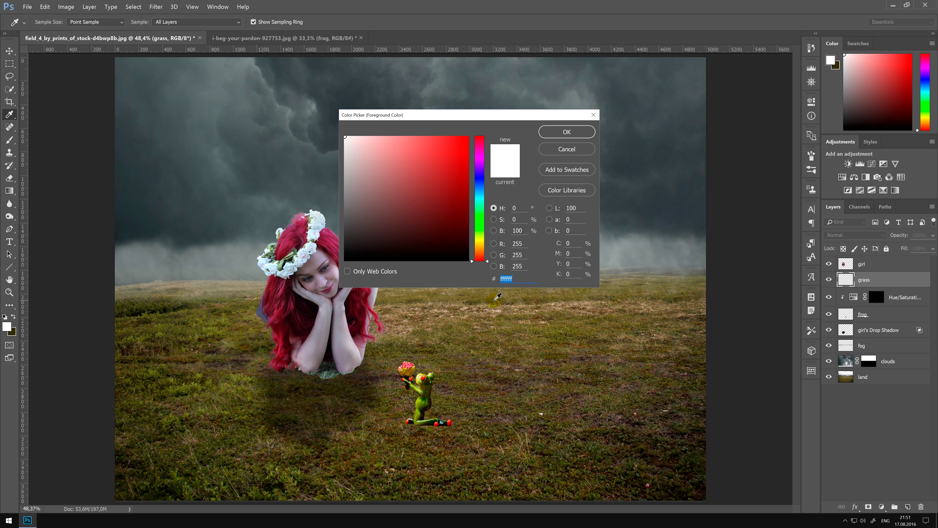
pyautogui.click(553, 151)
pyautogui.click(245, 373)
pyautogui.press('b')
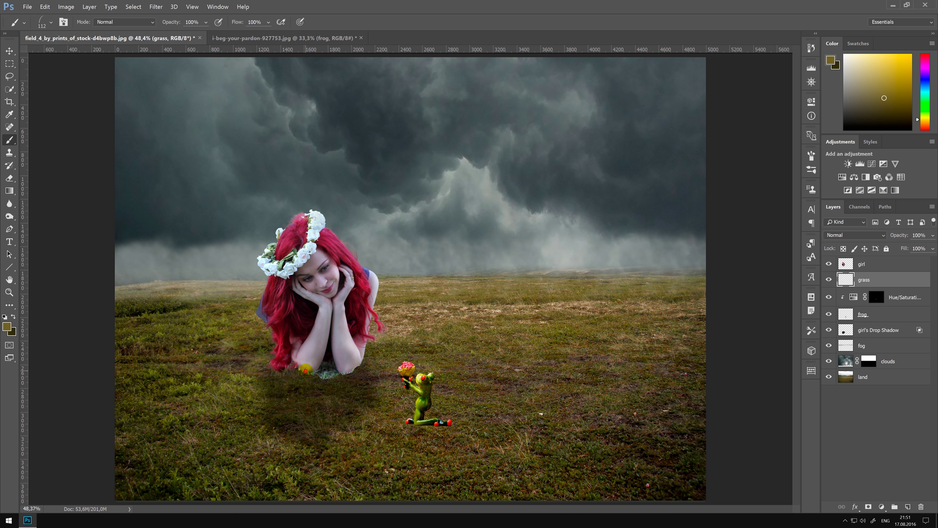
# Move the grass layer above the girl and brush grass along her arms and hair.
pyautogui.moveTo(306, 373); pyautogui.dragTo(330, 374)
pyautogui.click(877, 283)
pyautogui.moveTo(876, 283); pyautogui.dragTo(876, 262)
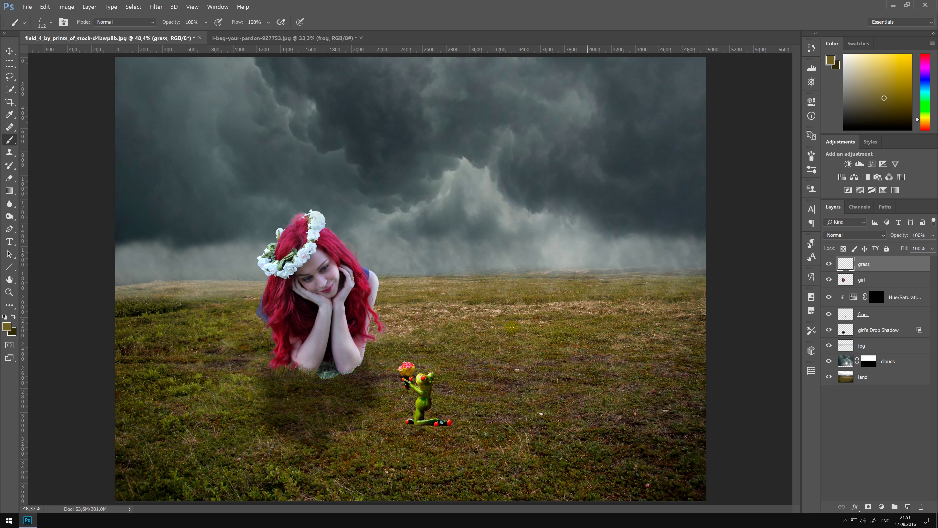
pyautogui.moveTo(322, 377); pyautogui.dragTo(358, 371)
pyautogui.moveTo(358, 371); pyautogui.dragTo(347, 371)
pyautogui.moveTo(312, 375); pyautogui.dragTo(324, 367)
pyautogui.moveTo(314, 372); pyautogui.dragTo(294, 368)
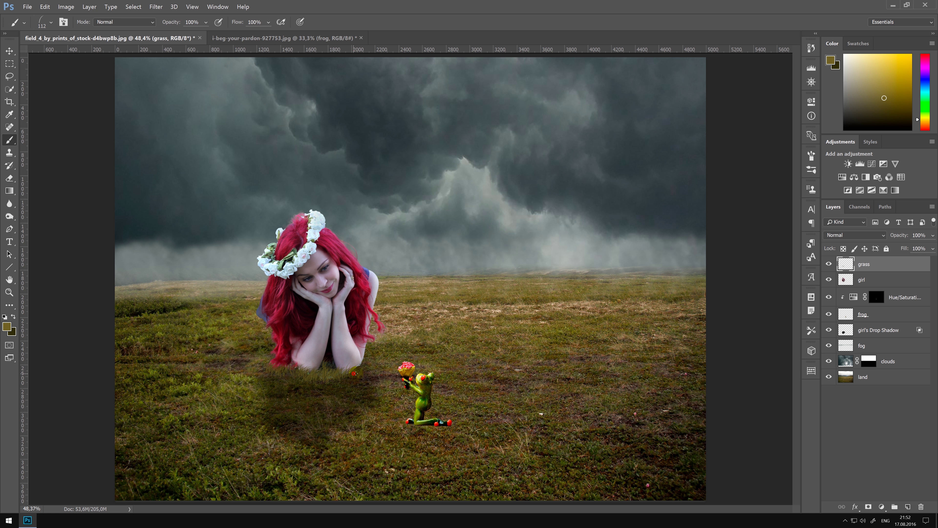
# Add more grass dabs under her arms and at the hair's lower edge, shrinking the brush.
pyautogui.moveTo(369, 366); pyautogui.dragTo(327, 372)
pyautogui.moveTo(354, 364)
pyautogui.mouseDown()
pyautogui.moveTo(364, 364)
pyautogui.moveTo(337, 369)
pyautogui.mouseUp()
pyautogui.click(334, 366)
pyautogui.click(362, 363)
pyautogui.moveTo(359, 366); pyautogui.dragTo(289, 368)
pyautogui.click(273, 355)
pyautogui.click(273, 350)
pyautogui.press('[')
pyautogui.press('[')
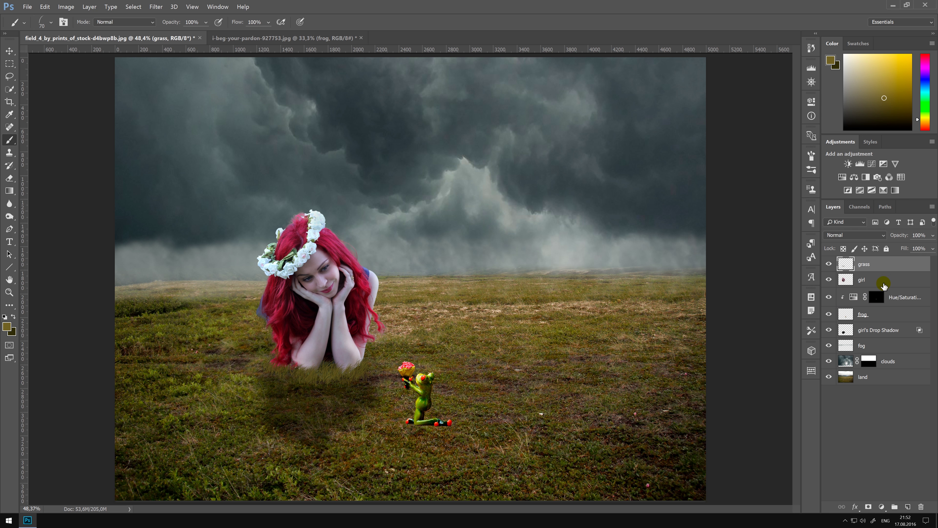
# Add a layer named grass 2 and brush grass over the frog's feet.
pyautogui.click(908, 507)
pyautogui.doubleClick(866, 264)
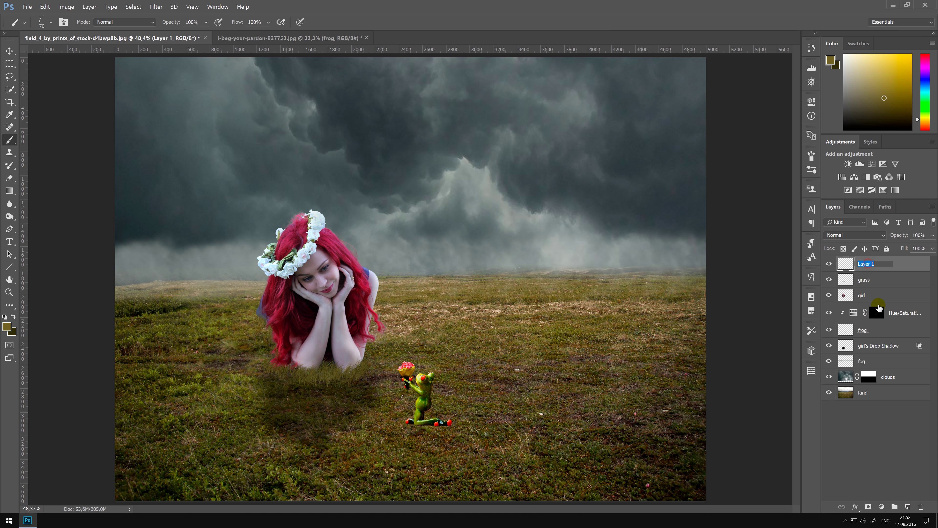
pyautogui.write('grass 2')
pyautogui.press('Return')
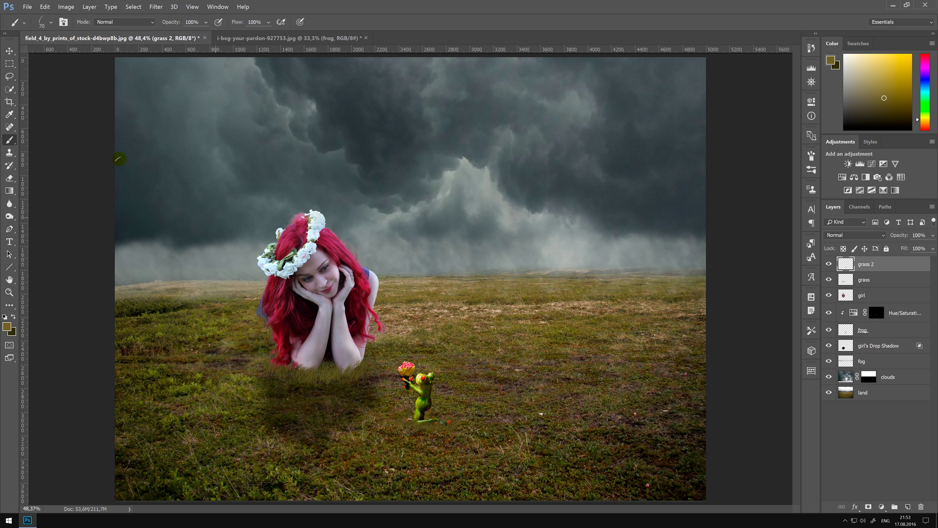
pyautogui.click(12, 53)
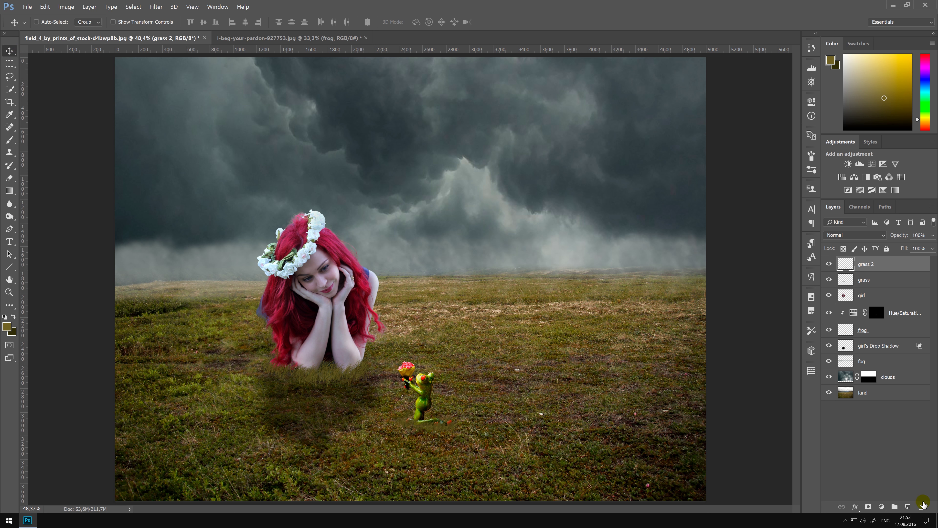
pyautogui.click(908, 507)
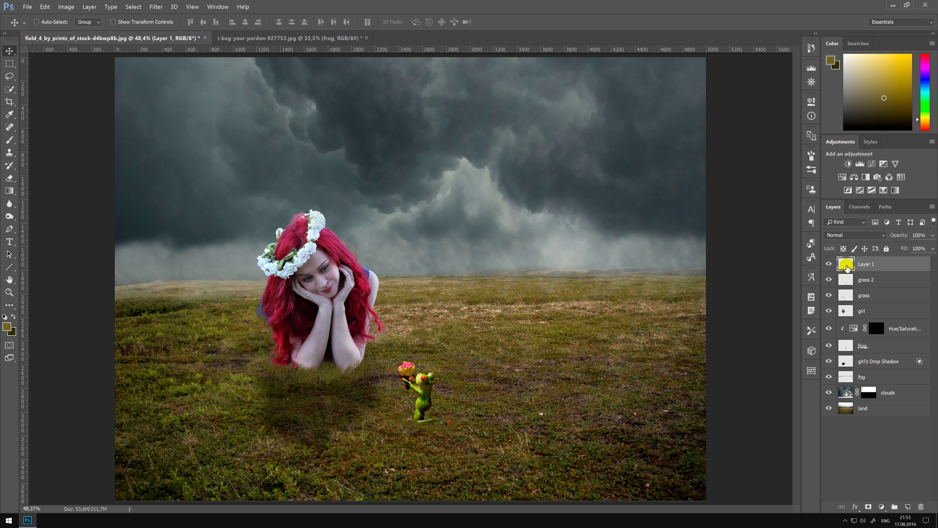
# Name the new layer tree and render an Oak Tree into it via Filter > Render > Tree.
pyautogui.doubleClick(867, 264)
pyautogui.write('tr')
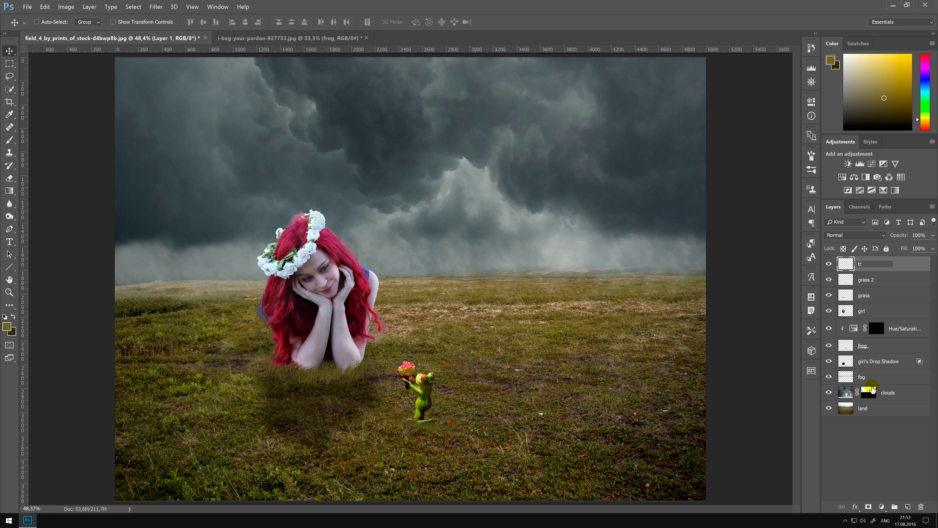
pyautogui.write('ee')
pyautogui.press('Return')
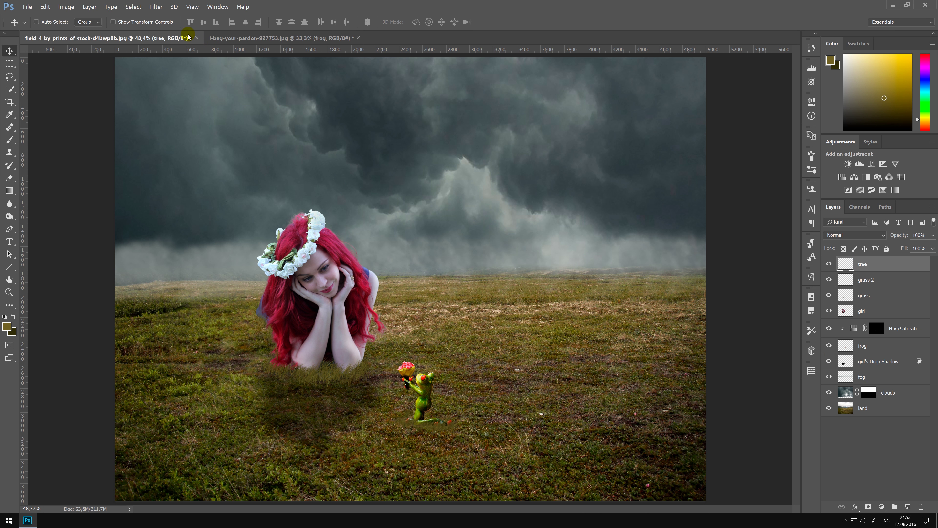
pyautogui.click(158, 8)
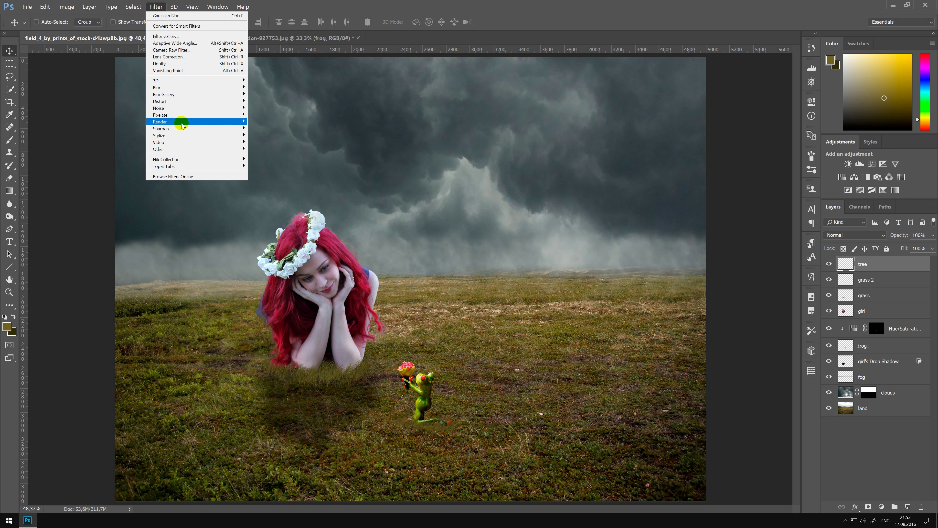
pyautogui.moveTo(196, 122)
pyautogui.click(125, 136)
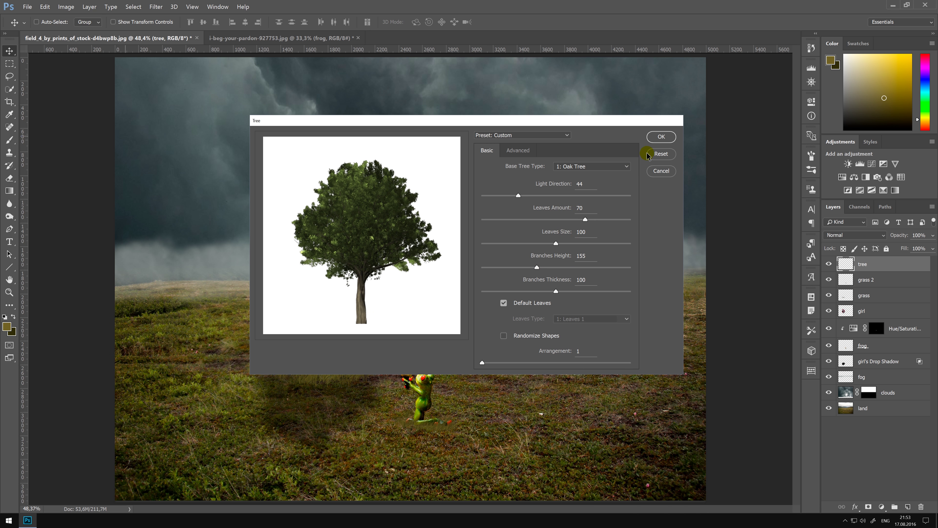
pyautogui.click(660, 137)
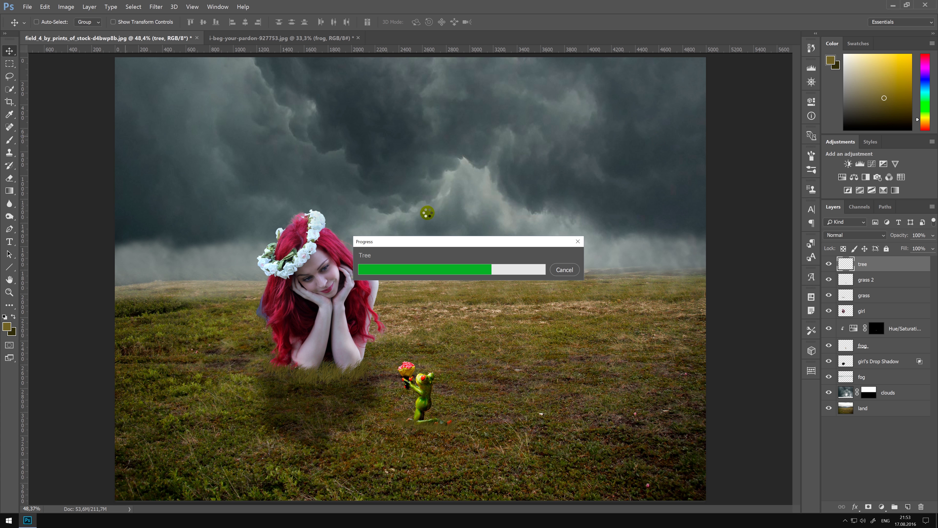
# Shrink the oak tree to roughly a quarter size and place it on the left horizon.
pyautogui.hotkey('ctrl', 't')
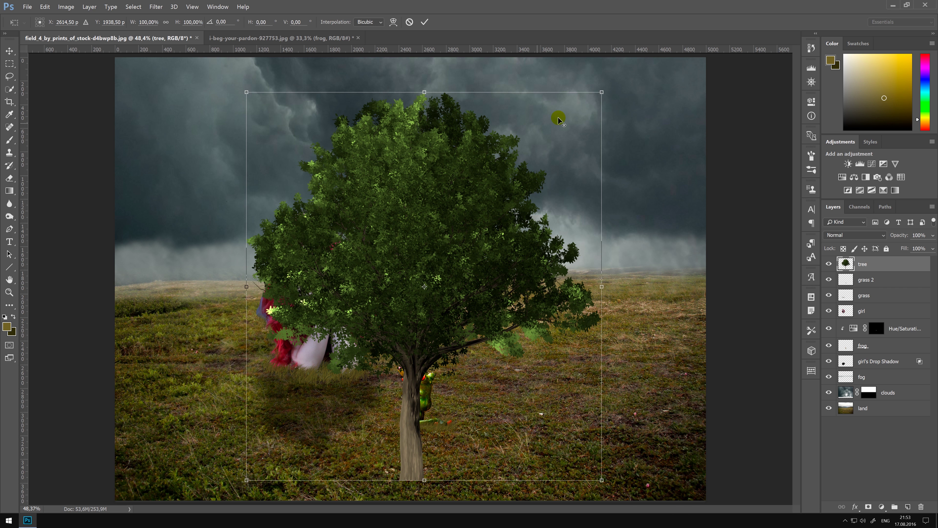
pyautogui.moveTo(601, 95); pyautogui.dragTo(516, 181)
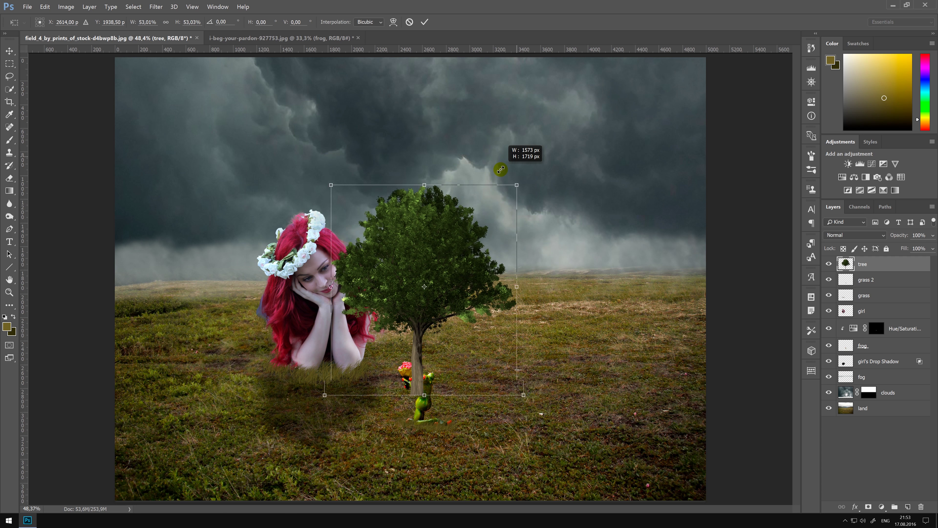
pyautogui.moveTo(420, 275); pyautogui.dragTo(152, 203)
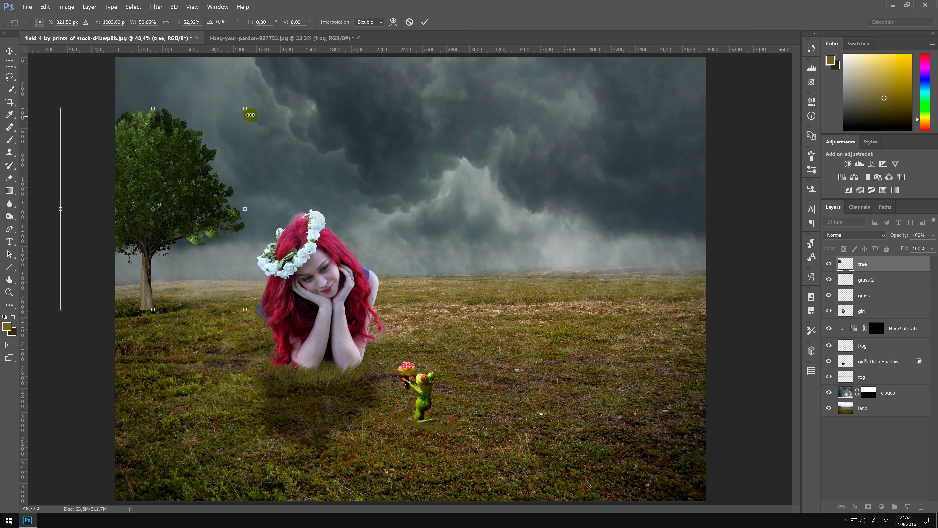
pyautogui.moveTo(245, 109)
pyautogui.mouseDown()
pyautogui.moveTo(199, 140)
pyautogui.moveTo(195, 158)
pyautogui.mouseUp()
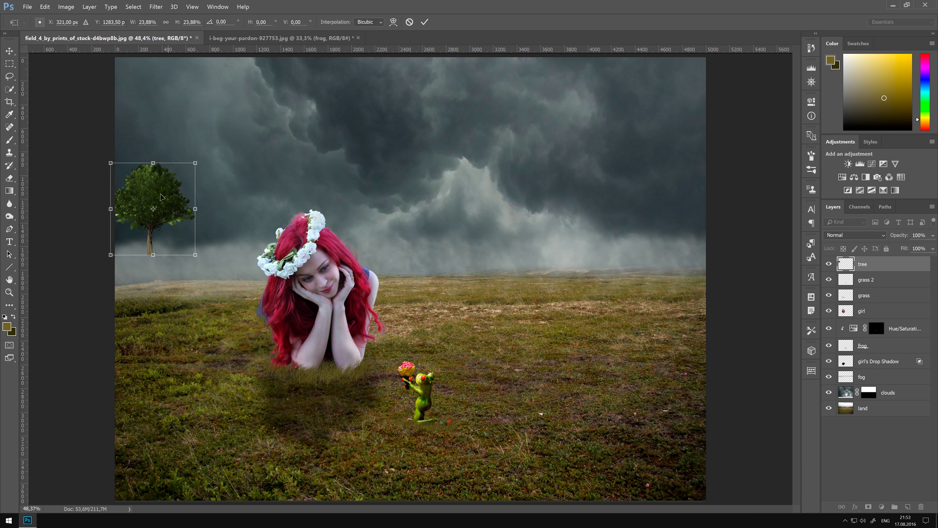
pyautogui.moveTo(156, 202); pyautogui.dragTo(140, 238)
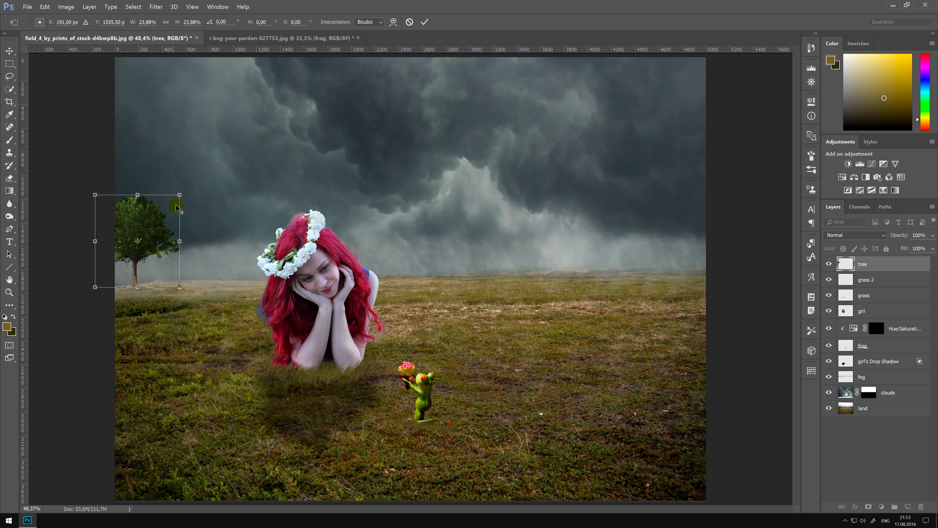
pyautogui.moveTo(179, 196)
pyautogui.mouseDown()
pyautogui.moveTo(169, 209)
pyautogui.moveTo(174, 204)
pyautogui.mouseUp()
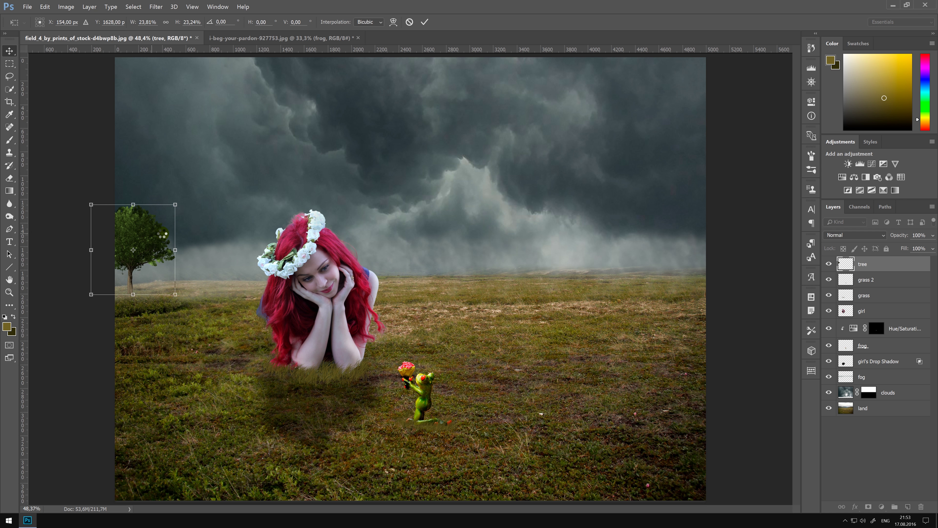
pyautogui.press('Return')
# Move the tree layer below the fog and render another tree on a new layer.
pyautogui.moveTo(863, 263); pyautogui.dragTo(863, 384)
pyautogui.click(908, 507)
pyautogui.hotkey('ctrl', 'alt', 'f')
# Shrink the second tree and place it on the left horizon.
pyautogui.press('Return')
pyautogui.hotkey('ctrl', 't')
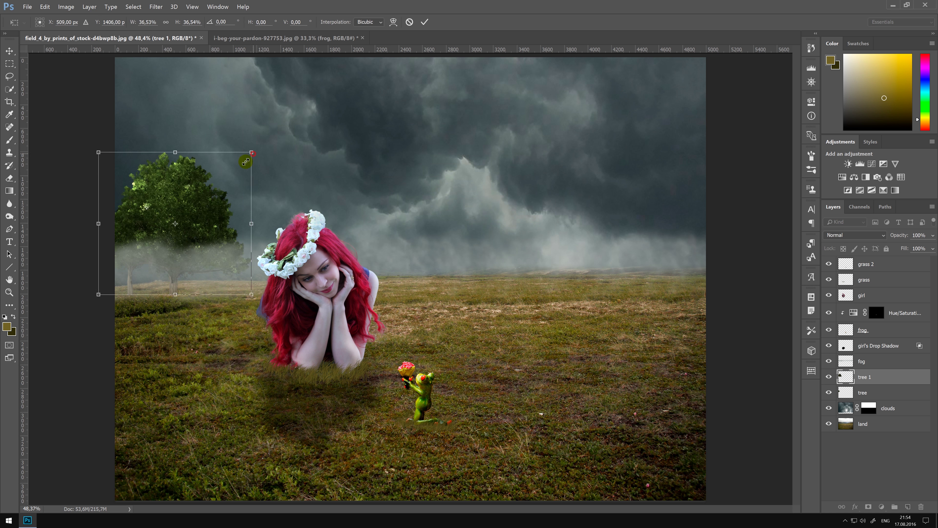
pyautogui.moveTo(248, 153); pyautogui.dragTo(200, 207)
pyautogui.press('Return')
# Render a third tree with changed light direction, leaf size and thicker branches, then place it.
pyautogui.hotkey('ctrl', 'shift', 'alt', 'n')
pyautogui.hotkey('ctrl', 'alt', 'f')
pyautogui.moveTo(584, 293); pyautogui.dragTo(592, 293)
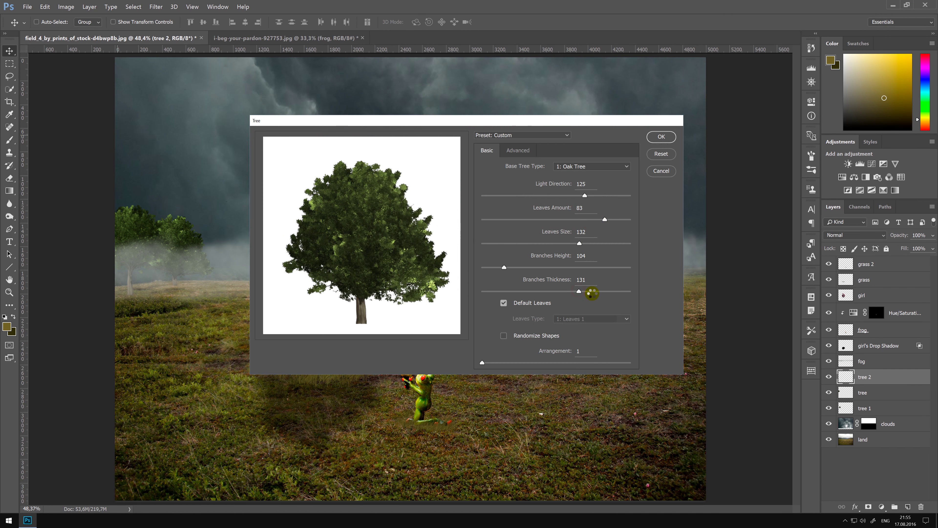
pyautogui.press('Return')
pyautogui.hotkey('ctrl', 't')
pyautogui.moveTo(436, 292); pyautogui.dragTo(669, 250)
pyautogui.press('Return')
# Render an ash tree on a new layer and place it at the right.
pyautogui.hotkey('ctrl', 'shift', 'alt', 'n')
pyautogui.hotkey('ctrl', 'alt', 'f')
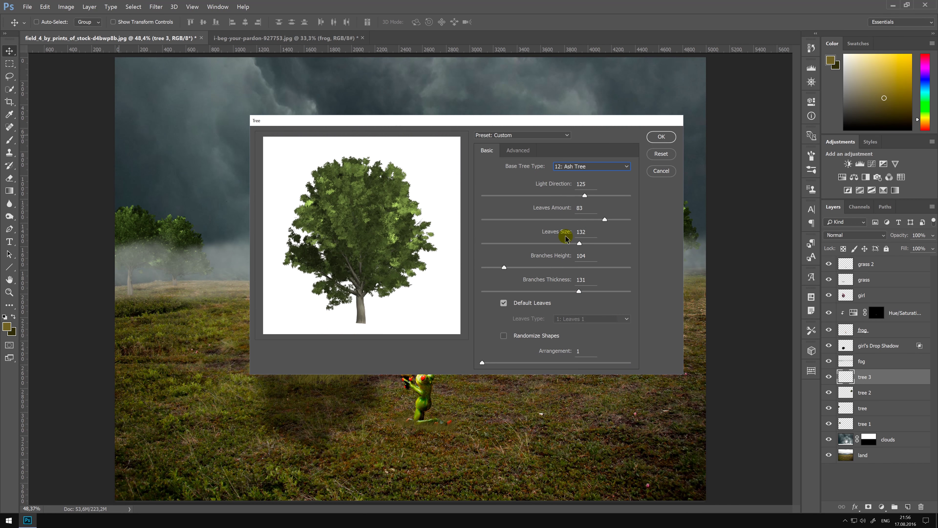
pyautogui.press('Return')
pyautogui.hotkey('ctrl', 't')
pyautogui.press('Return')
# Name the newest layer tree 4 and place its small tree on the right horizon.
pyautogui.doubleClick(867, 377)
pyautogui.write('tree 4')
pyautogui.press('Return')
pyautogui.hotkey('ctrl', 'alt', 'f')
pyautogui.press('Return')
pyautogui.hotkey('ctrl', 't')
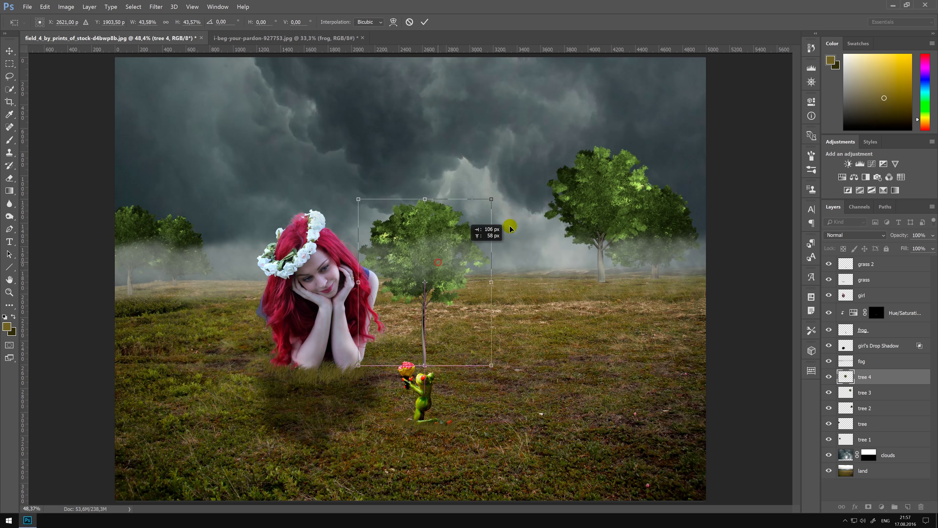
pyautogui.moveTo(509, 224); pyautogui.dragTo(555, 251)
pyautogui.press('Return')
# Reset colours to black and white and pick the Burn tool on the tree 2 layer.
pyautogui.press('d')
pyautogui.press('o')
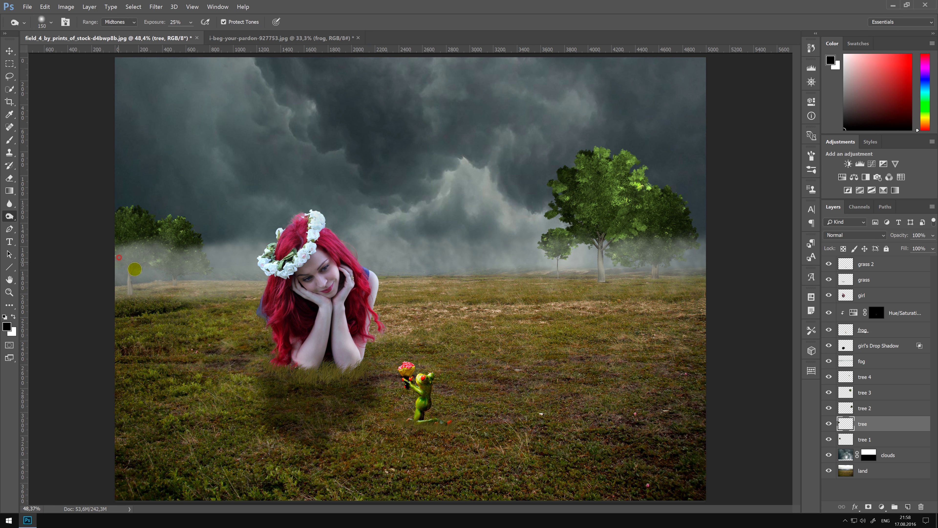
pyautogui.click(844, 393)
pyautogui.click(841, 413)
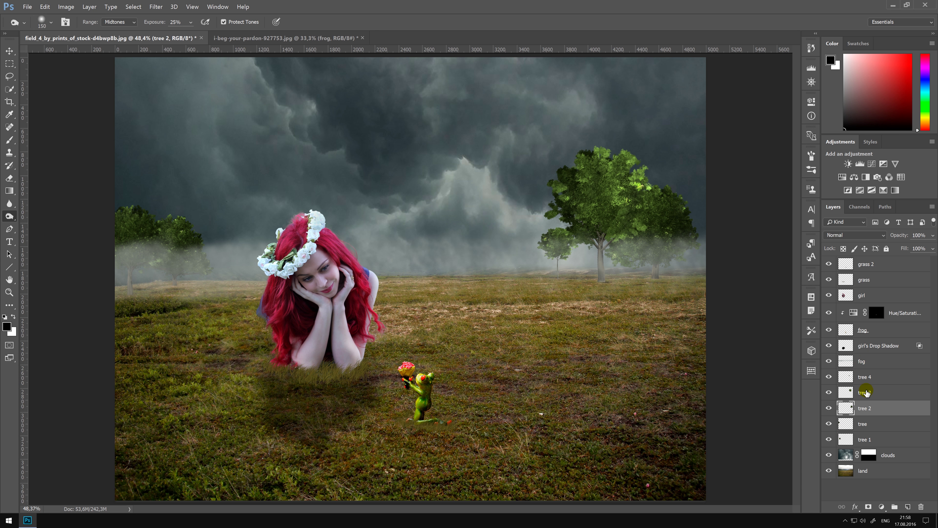
# Add a Drop Shadow layer style to the frog layer.
pyautogui.click(857, 330)
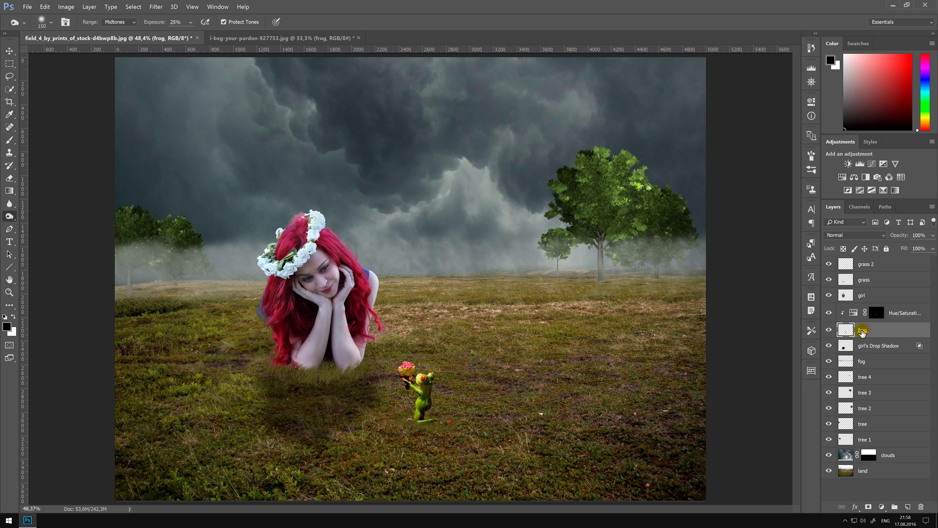
pyautogui.doubleClick(847, 330)
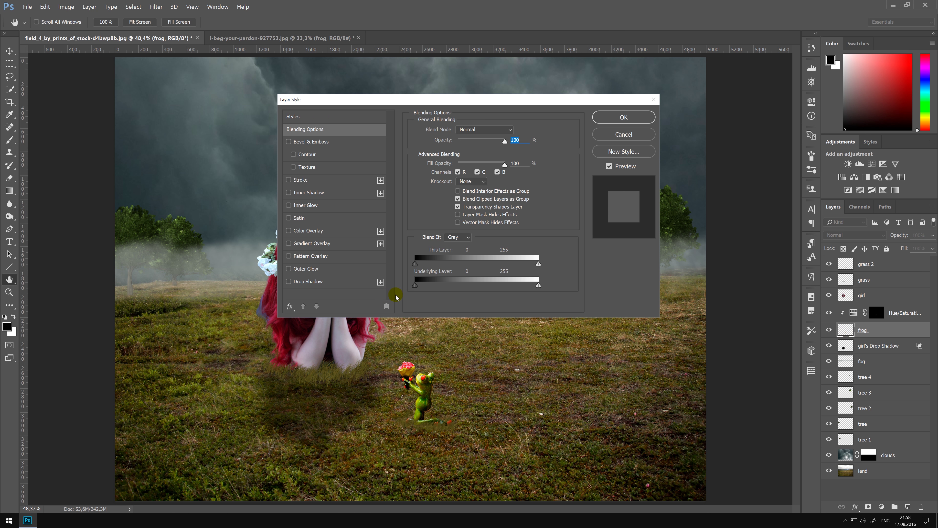
pyautogui.click(303, 284)
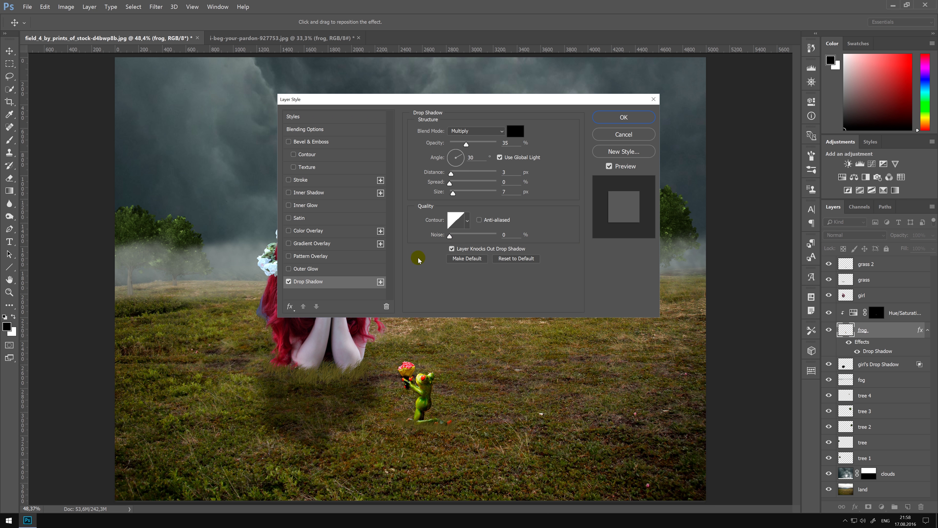
pyautogui.click(614, 118)
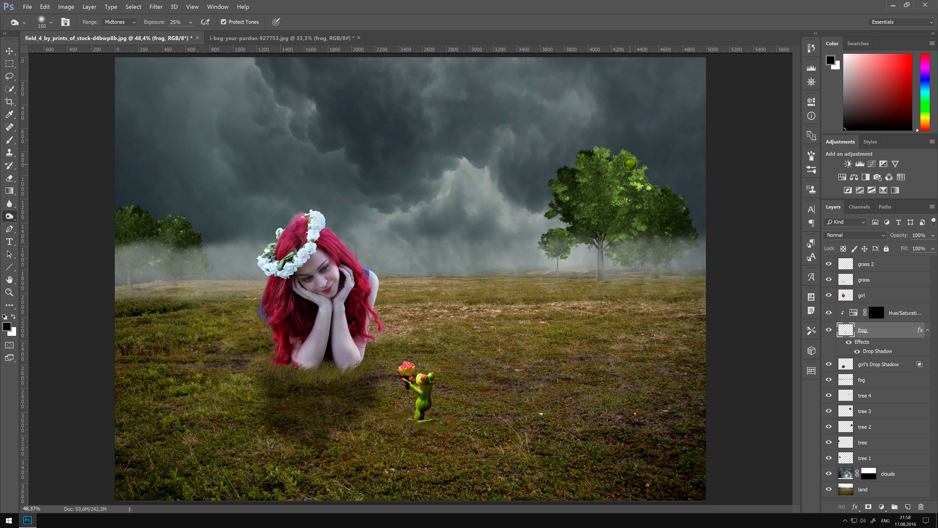
# Split the frog's drop shadow effect onto its own separate layer.
pyautogui.rightClick(871, 350)
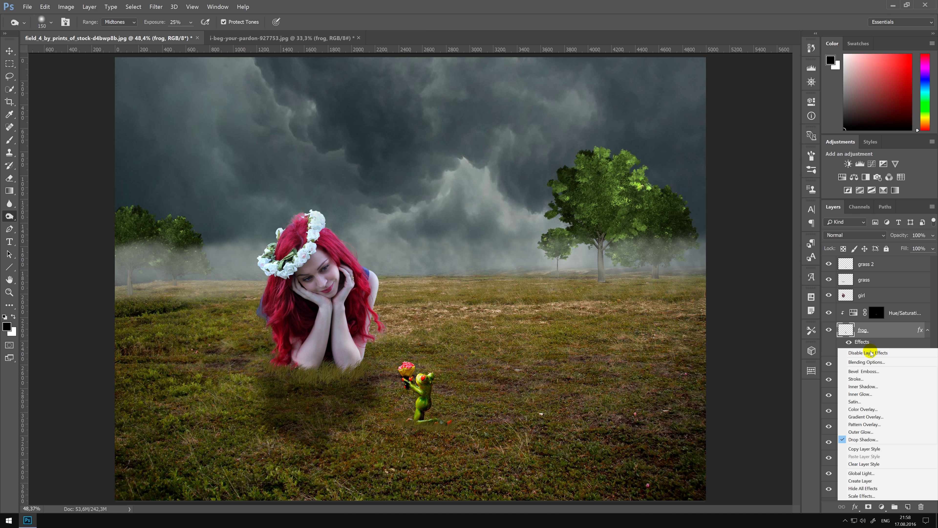
pyautogui.click(869, 481)
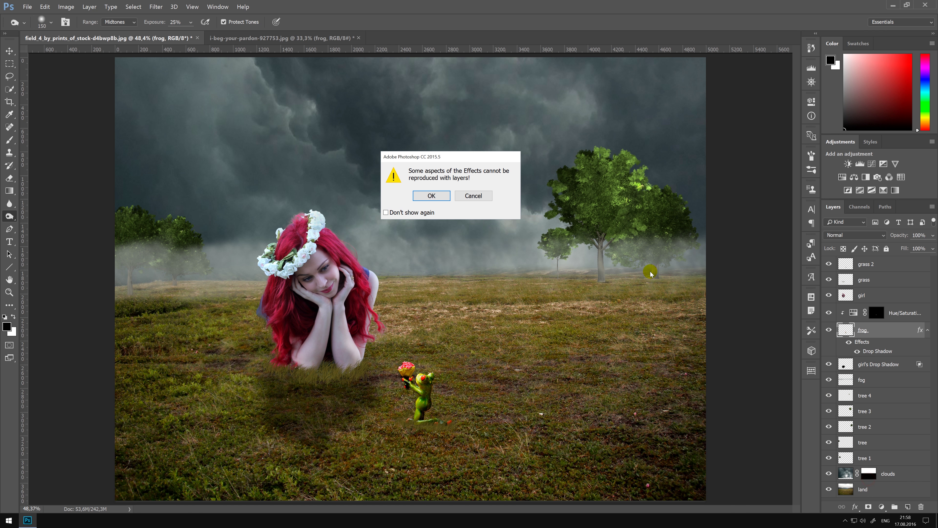
pyautogui.click(432, 198)
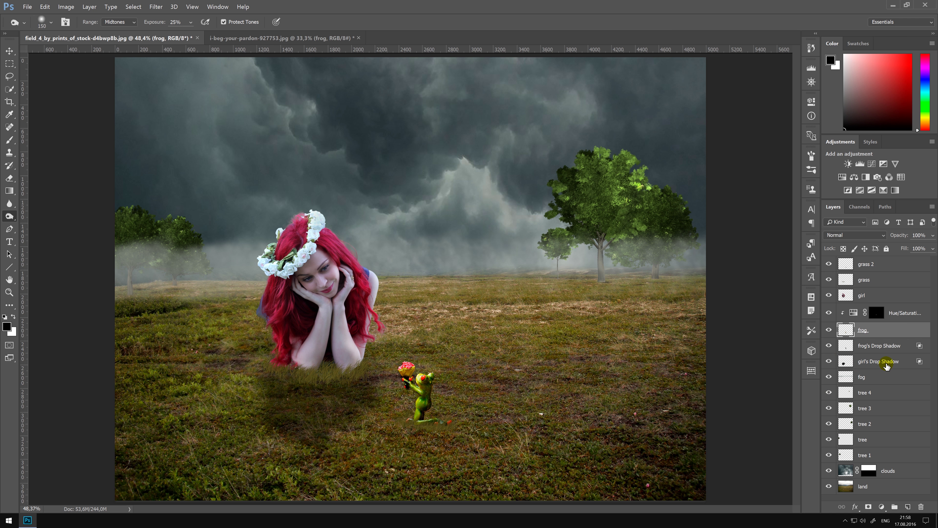
# Flip the frog's shadow down onto the grass below its feet and set its fill to 50%.
pyautogui.click(877, 347)
pyautogui.hotkey('ctrl', 't')
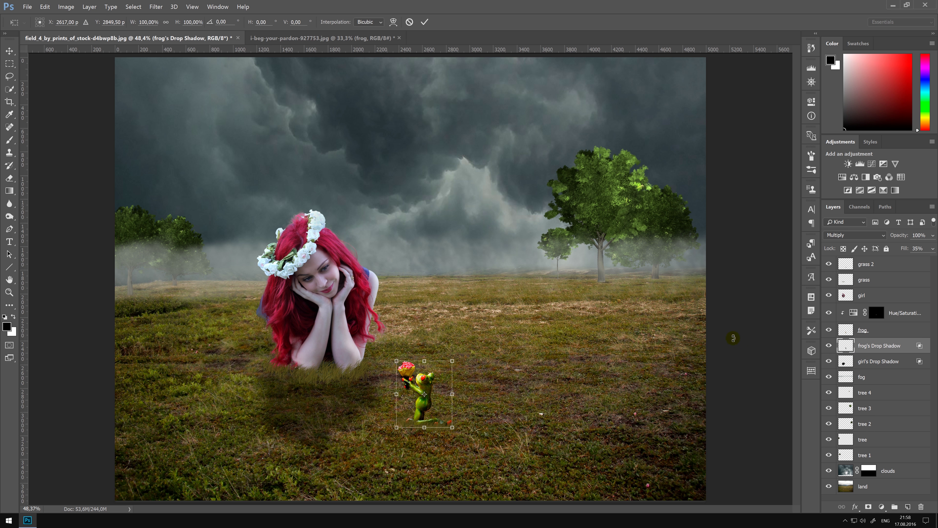
pyautogui.moveTo(424, 360); pyautogui.dragTo(444, 465)
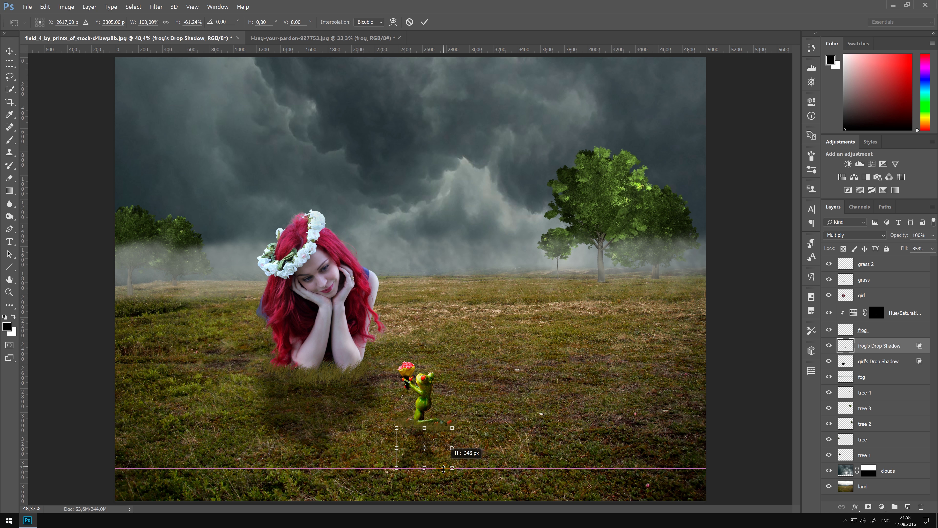
pyautogui.press('Return')
pyautogui.press('o')
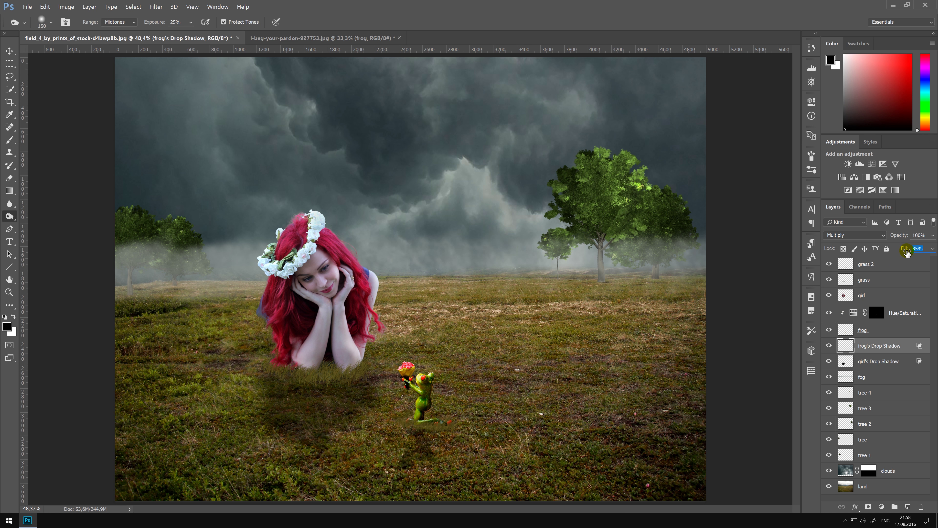
pyautogui.moveTo(914, 252); pyautogui.dragTo(915, 252)
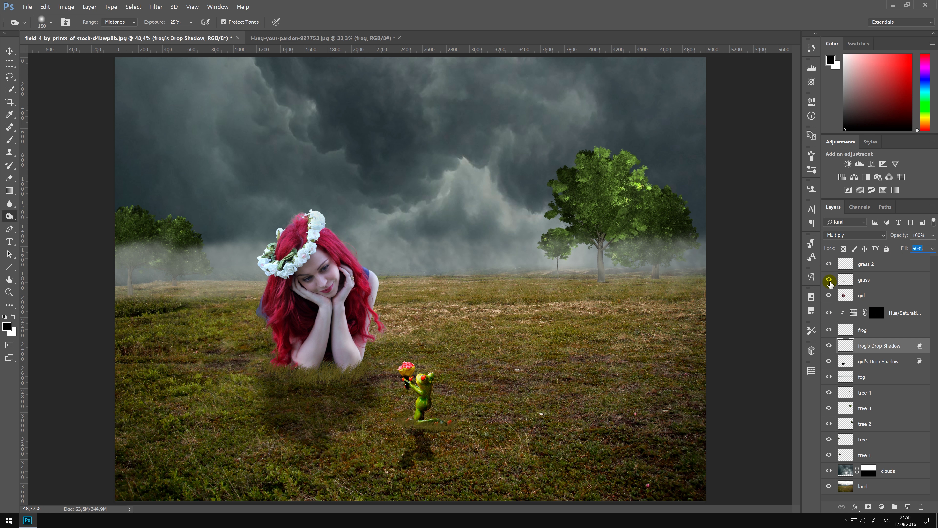
# Soften the frog's shadow with a Gaussian Blur.
pyautogui.click(156, 7)
pyautogui.moveTo(176, 87)
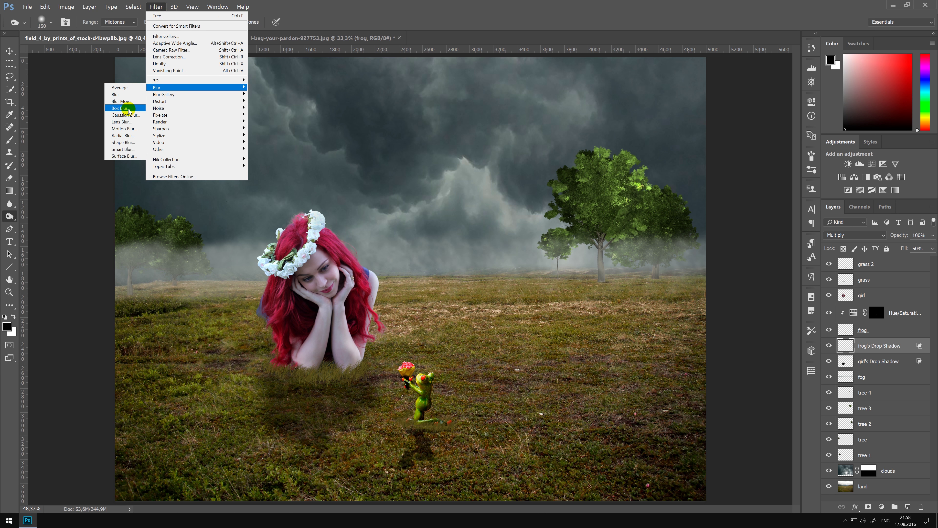
pyautogui.click(126, 115)
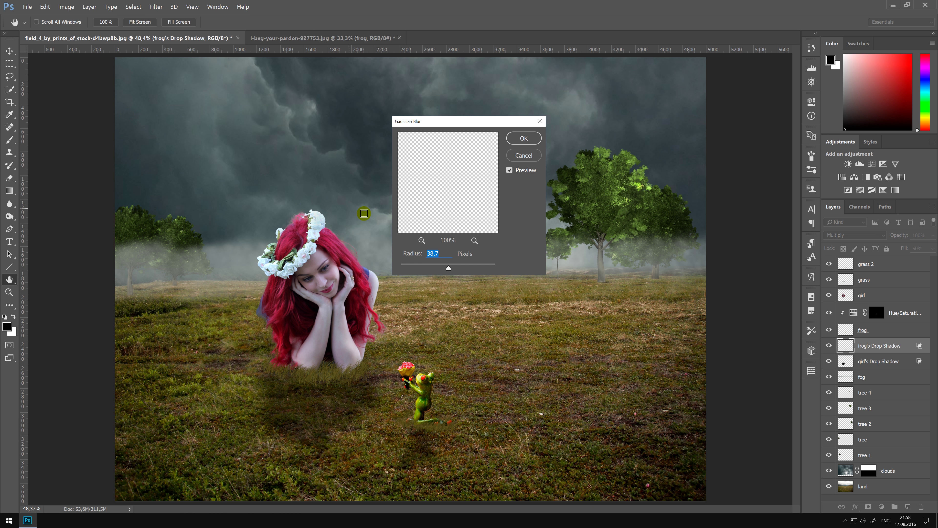
pyautogui.click(426, 264)
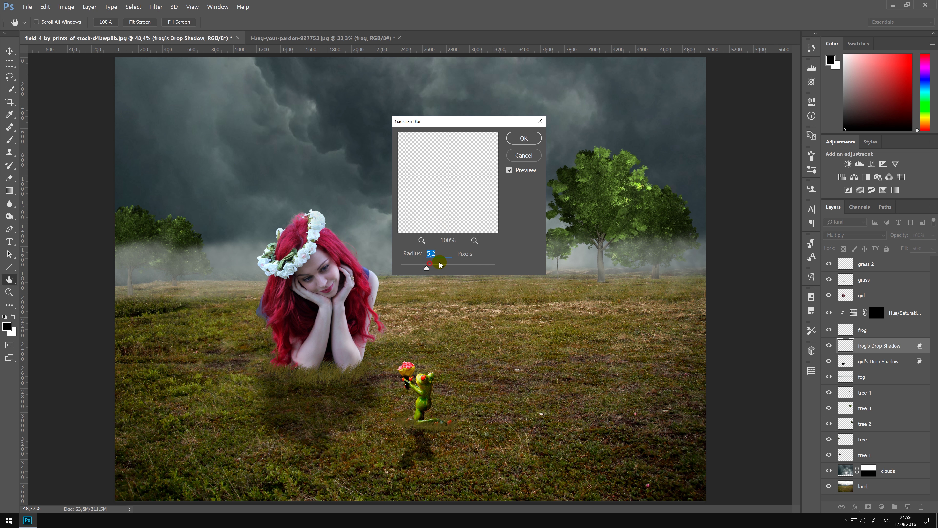
pyautogui.click(524, 139)
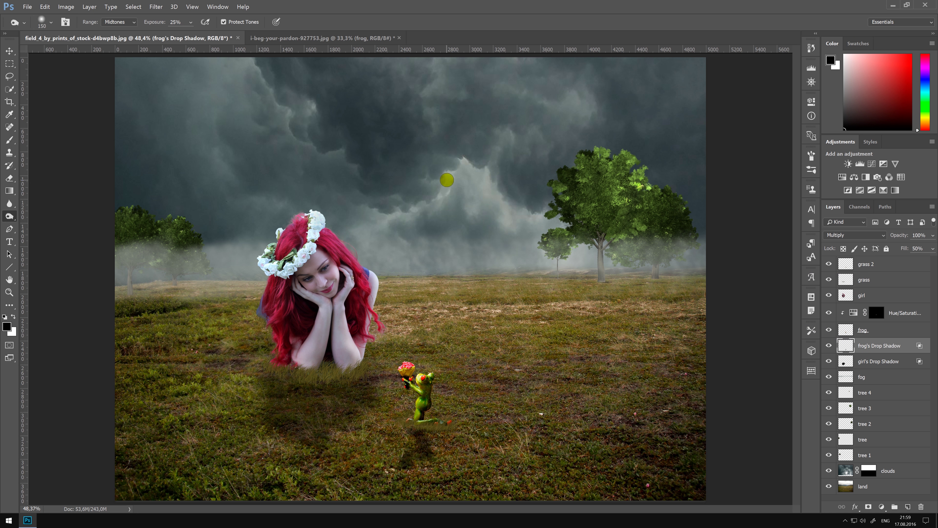
pyautogui.click(10, 53)
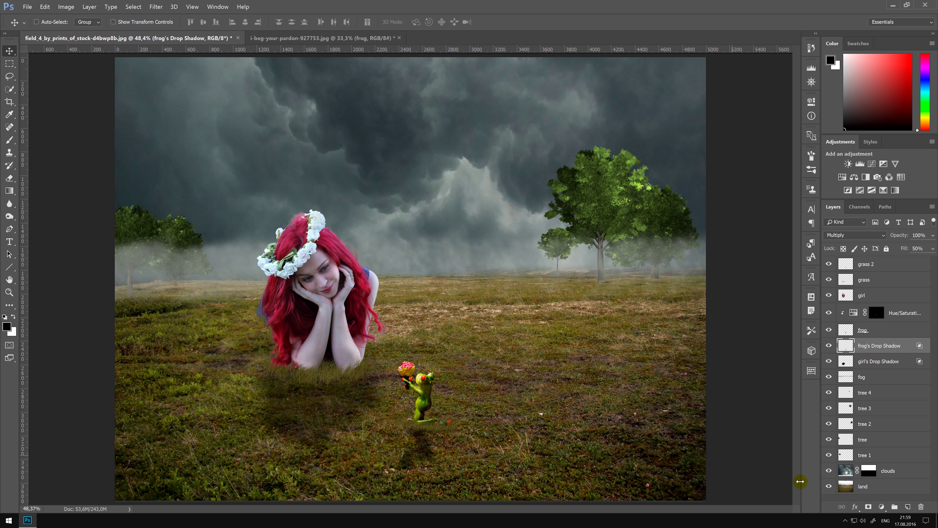
# Add a new empty layer named birds above the frog's shadow.
pyautogui.click(908, 506)
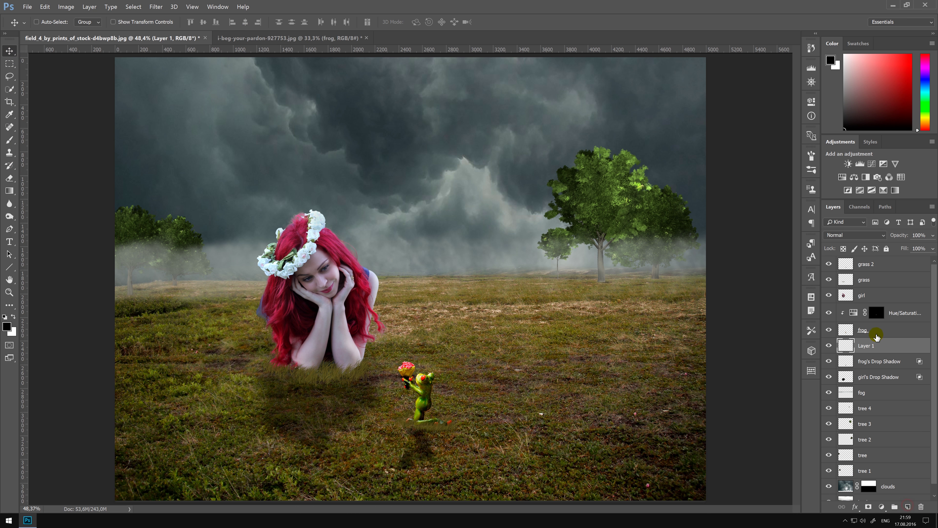
pyautogui.doubleClick(875, 347)
pyautogui.write('s')
pyautogui.click(862, 347)
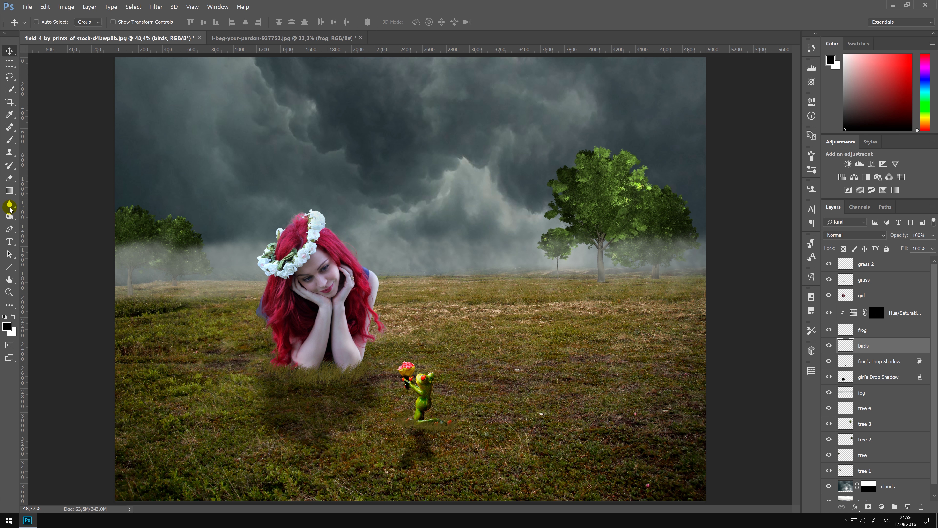
# Select the bird-shaped brush from the Brush preset picker.
pyautogui.click(10, 141)
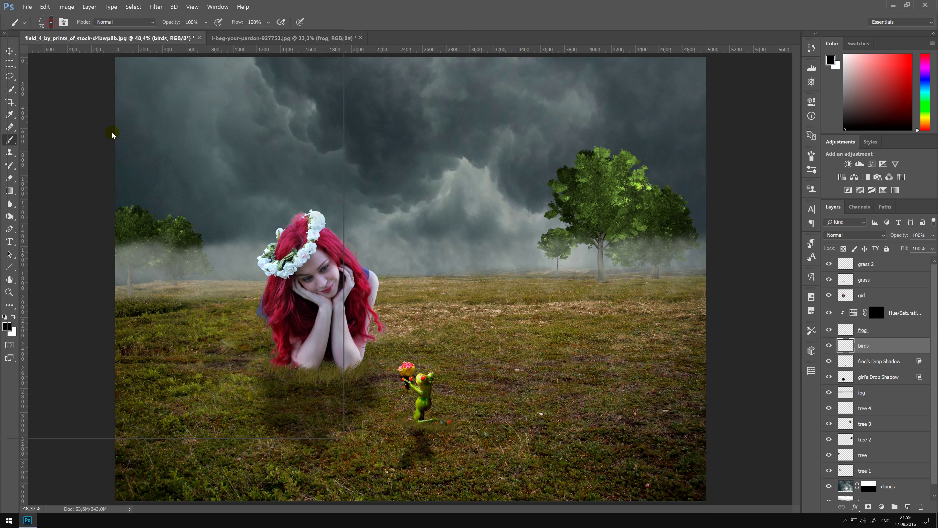
pyautogui.click(51, 23)
pyautogui.scroll(-2, 318, 214)
pyautogui.moveTo(318, 213)
pyautogui.mouseDown()
pyautogui.moveTo(318, 262)
pyautogui.moveTo(279, 367)
pyautogui.mouseUp()
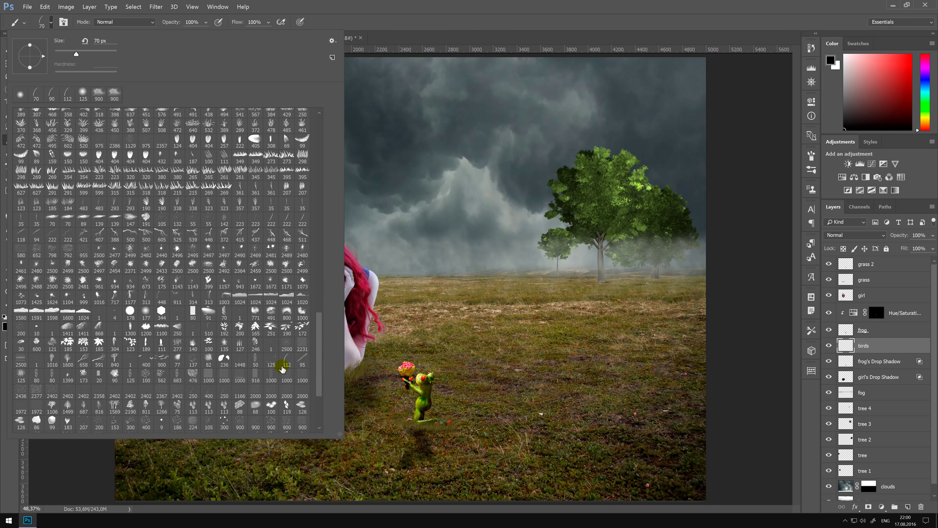
pyautogui.doubleClick(147, 361)
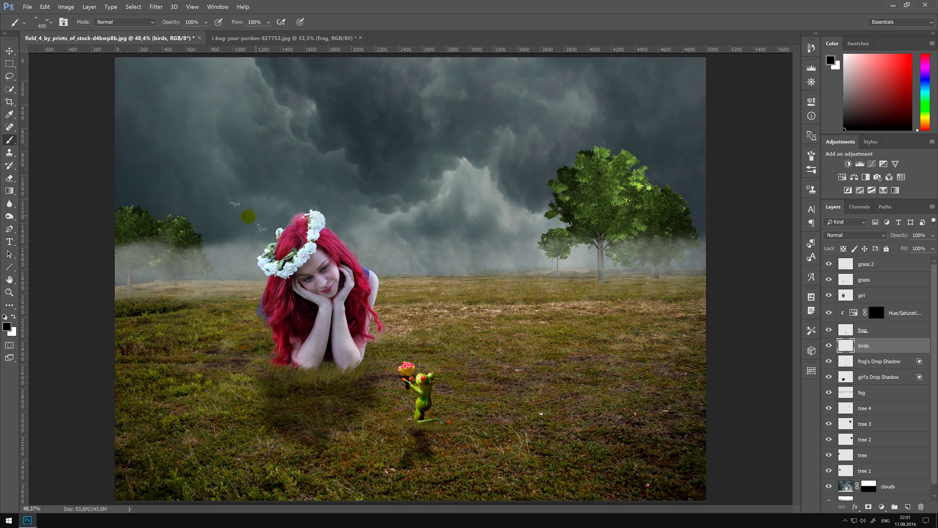
pyautogui.click(388, 140)
# Stamp four groups of small birds across the sky and set the layer opacity to 55%.
pyautogui.click(397, 130)
pyautogui.click(475, 147)
pyautogui.click(272, 129)
pyautogui.click(464, 150)
pyautogui.moveTo(905, 239); pyautogui.dragTo(898, 239)
pyautogui.press('Return')
pyautogui.press('Return')
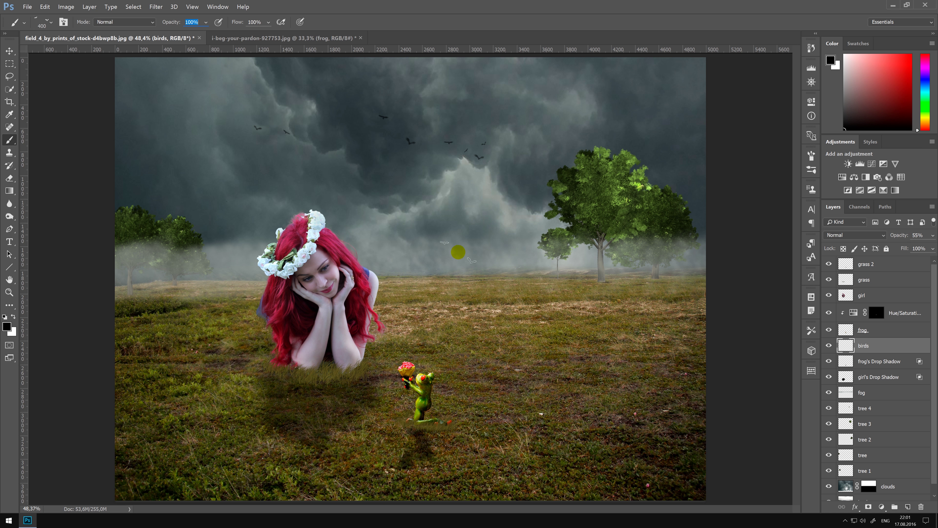
# Add a new layer named light above grass 2 at the top of the stack.
pyautogui.click(866, 264)
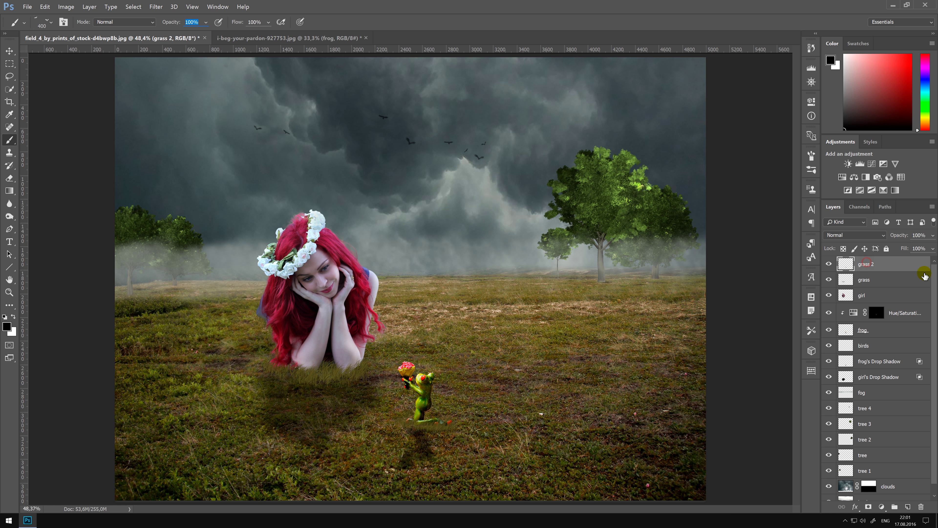
pyautogui.scroll(-1, 869, 420)
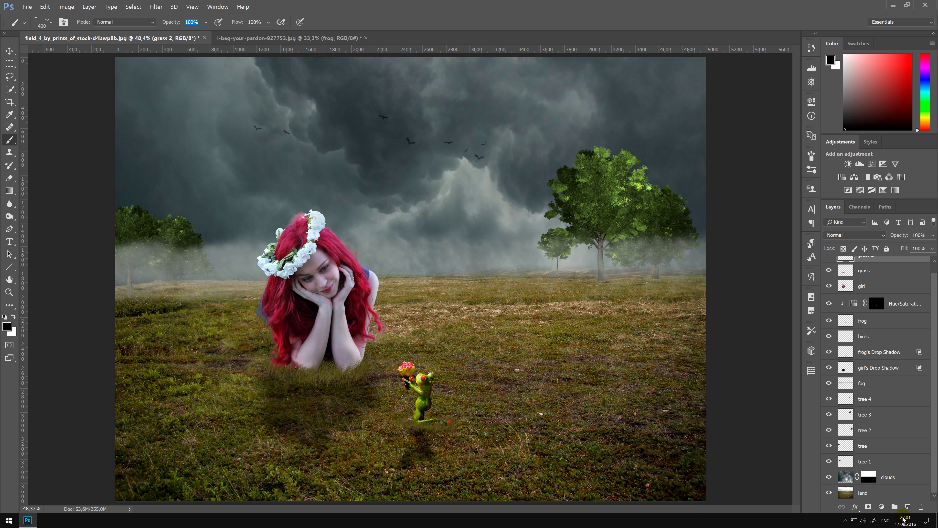
pyautogui.click(907, 508)
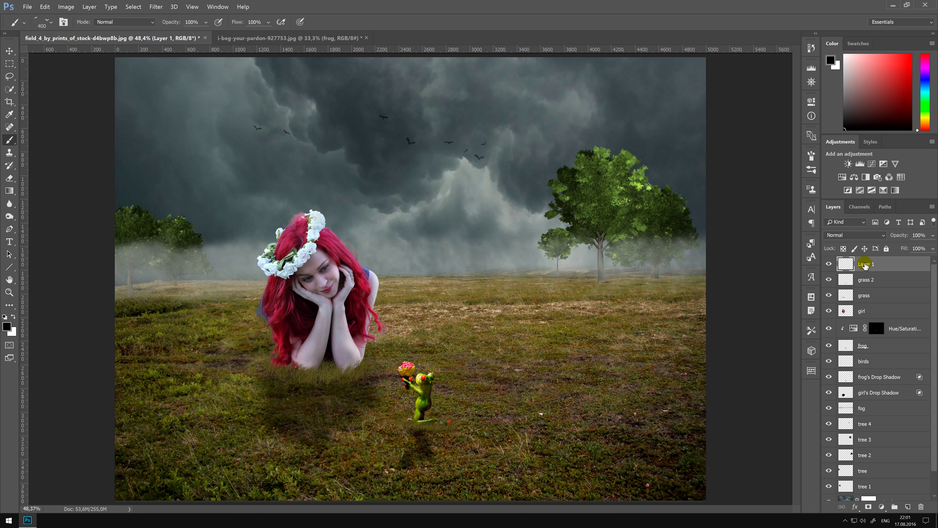
pyautogui.doubleClick(865, 264)
pyautogui.write('light')
pyautogui.press('Return')
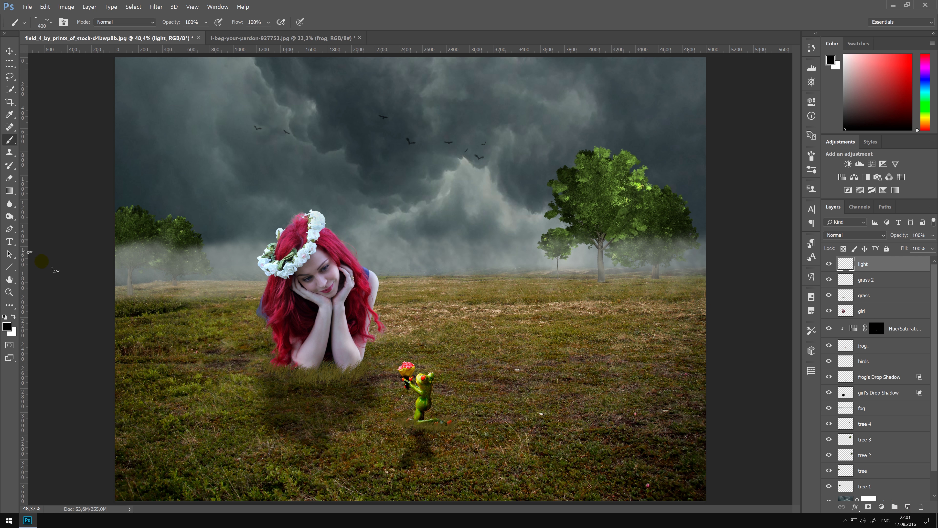
# Choose the soft round brush preset at 400 px.
pyautogui.click(16, 137)
pyautogui.click(43, 24)
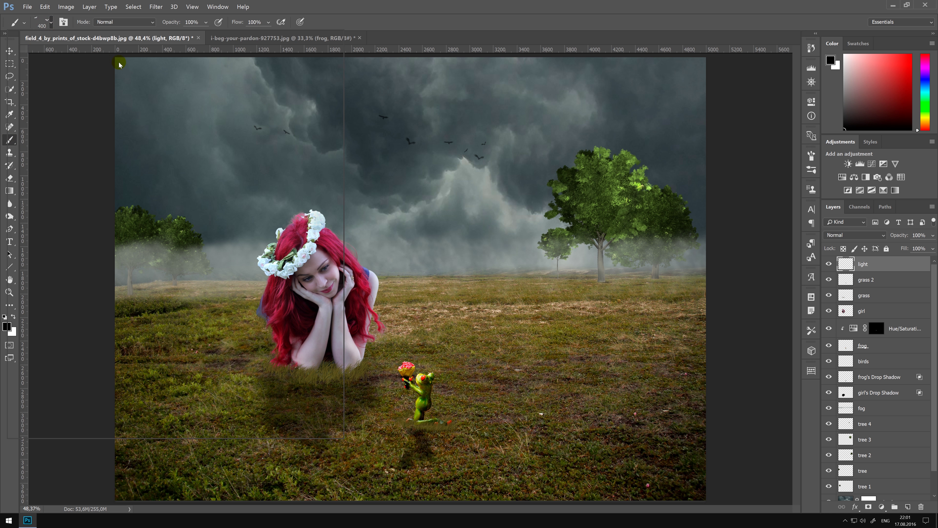
pyautogui.click(316, 319)
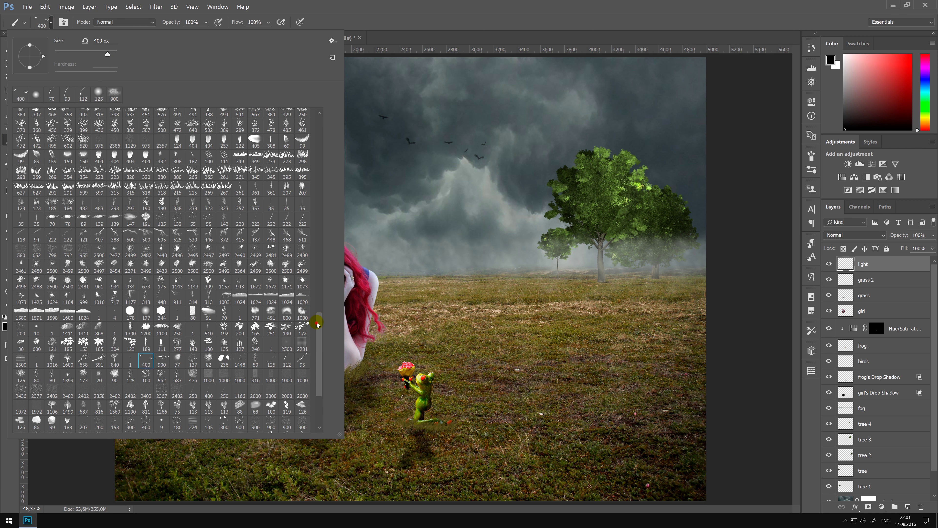
pyautogui.moveTo(317, 324); pyautogui.dragTo(316, 111)
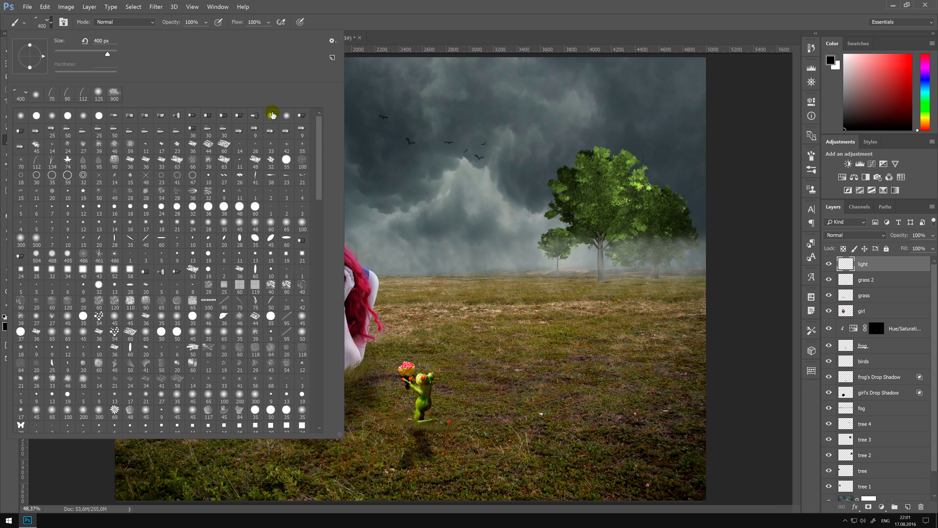
pyautogui.doubleClick(21, 115)
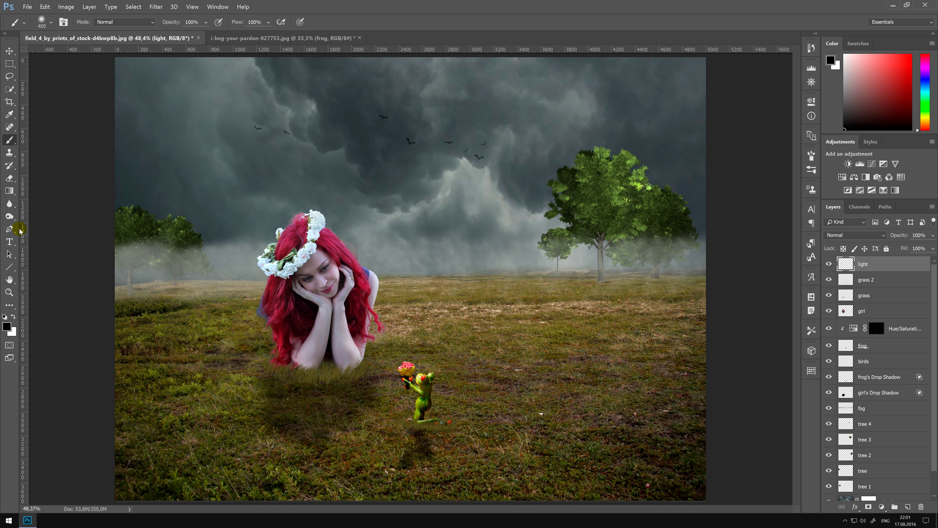
# Swap the colours and set the foreground to a light sky-blue.
pyautogui.click(14, 317)
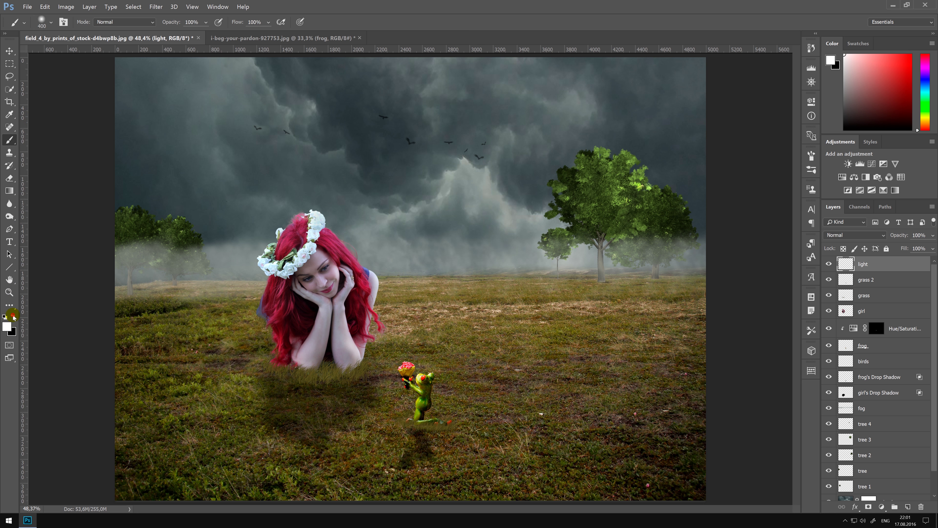
pyautogui.click(7, 327)
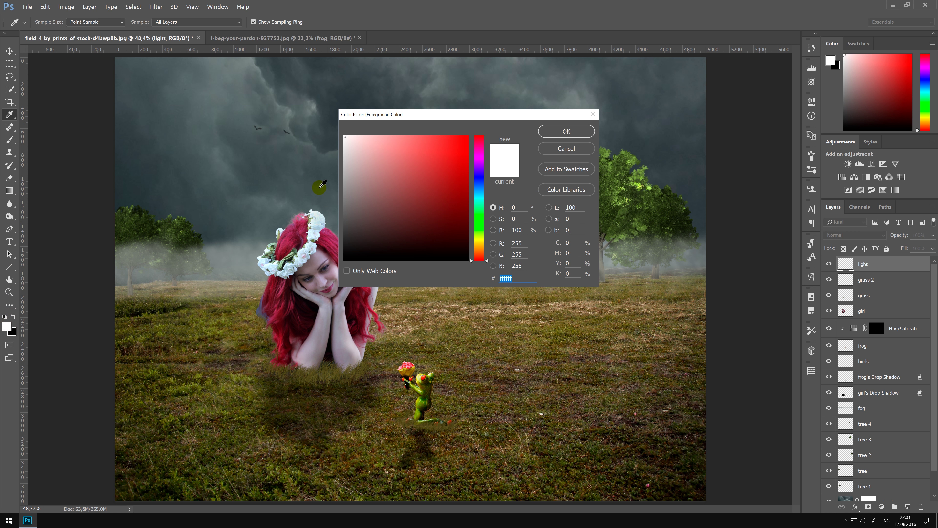
pyautogui.moveTo(365, 183); pyautogui.dragTo(353, 175)
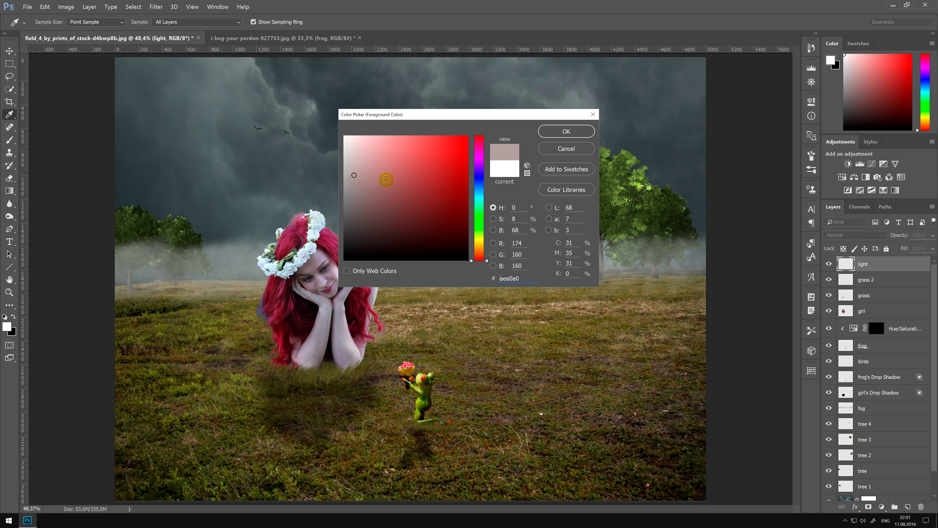
pyautogui.click(480, 187)
pyautogui.moveTo(482, 189); pyautogui.dragTo(484, 201)
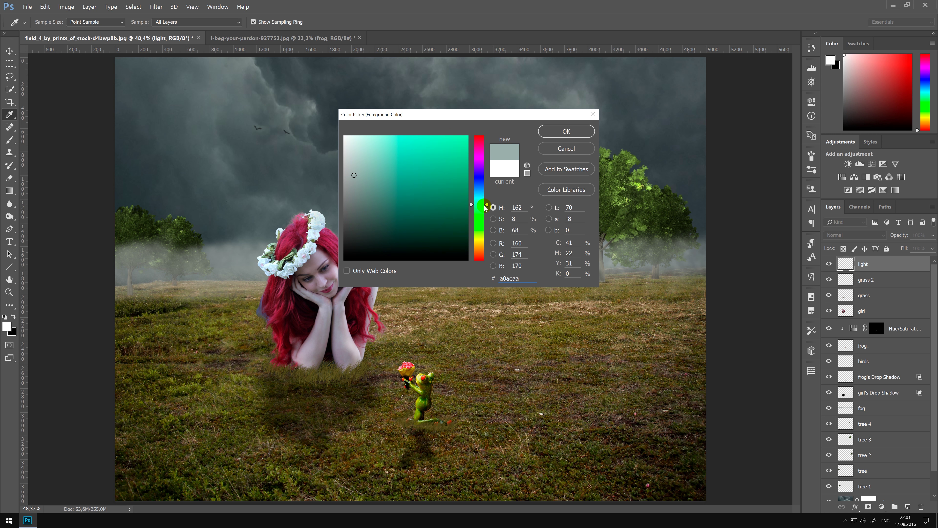
pyautogui.moveTo(486, 209); pyautogui.dragTo(486, 193)
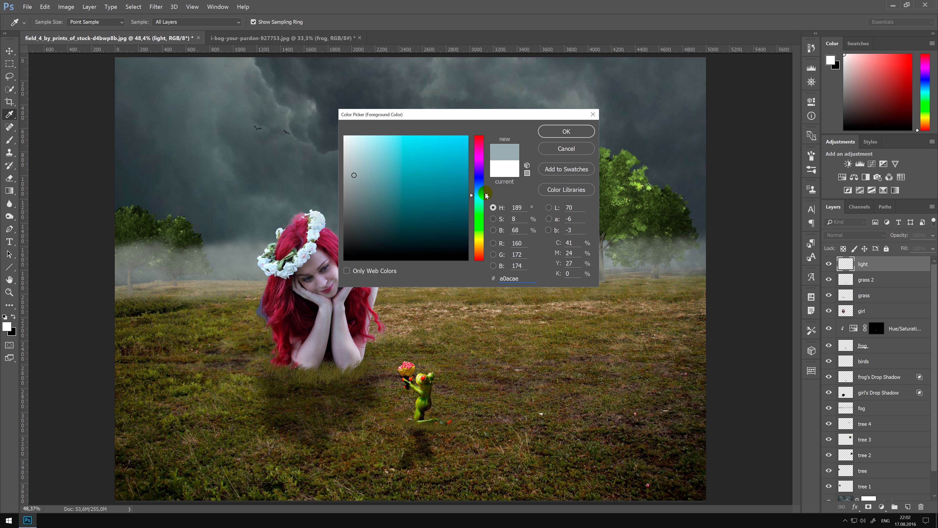
pyautogui.moveTo(453, 164)
pyautogui.mouseDown()
pyautogui.moveTo(445, 143)
pyautogui.moveTo(400, 142)
pyautogui.mouseUp()
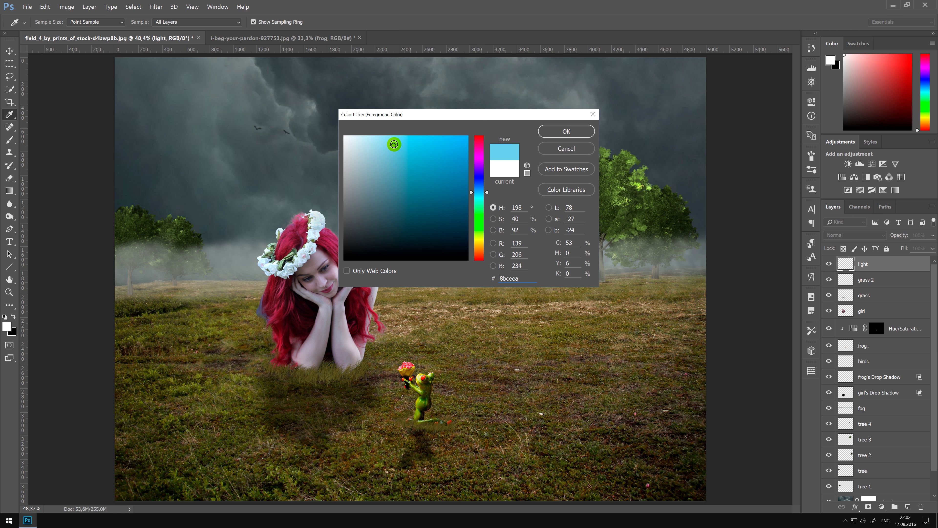
pyautogui.click(561, 131)
# Enlarge the brush to 1900 px and change the foreground colour to a warm yellow.
pyautogui.press('b')
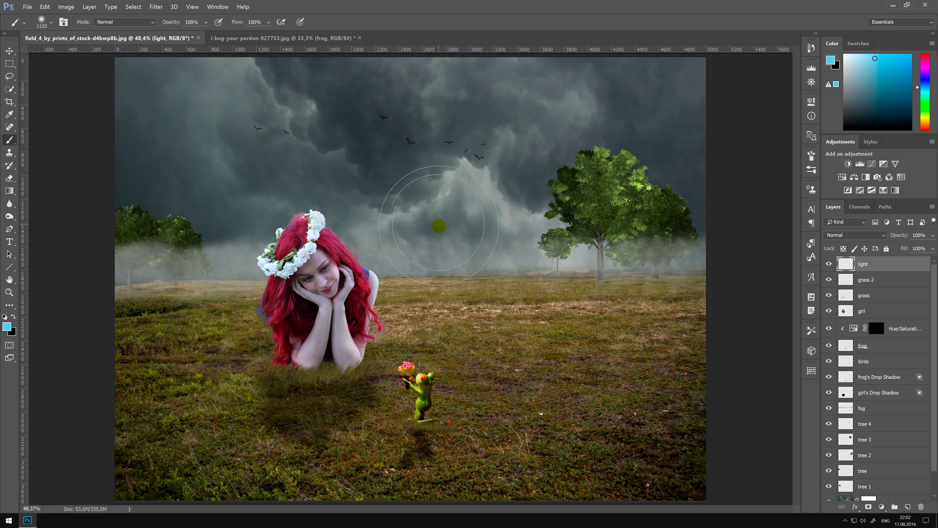
pyautogui.press(']')
pyautogui.press(']')
pyautogui.press(']')
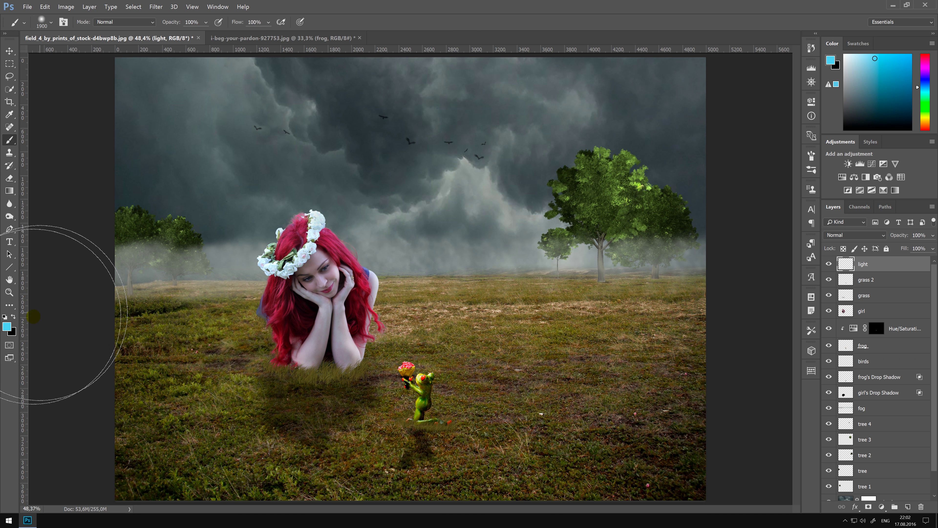
pyautogui.click(8, 325)
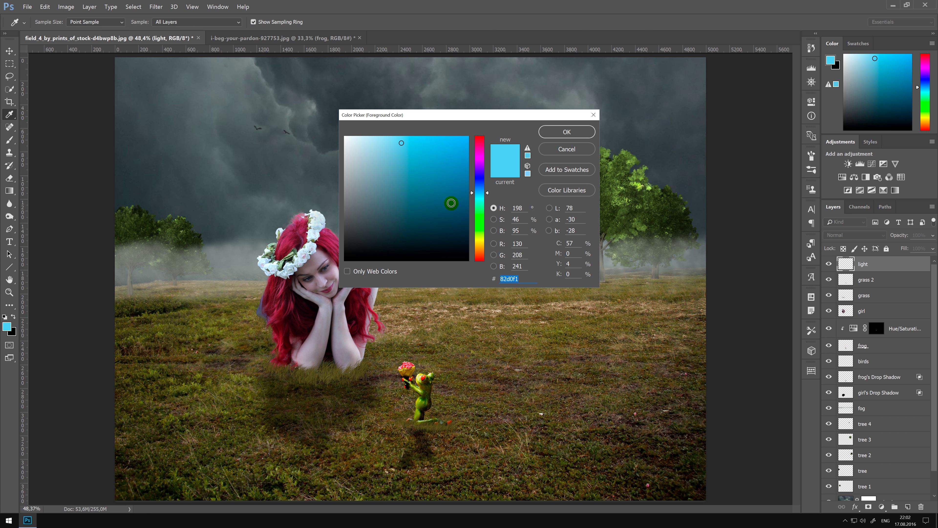
pyautogui.click(488, 195)
pyautogui.moveTo(487, 210); pyautogui.dragTo(482, 239)
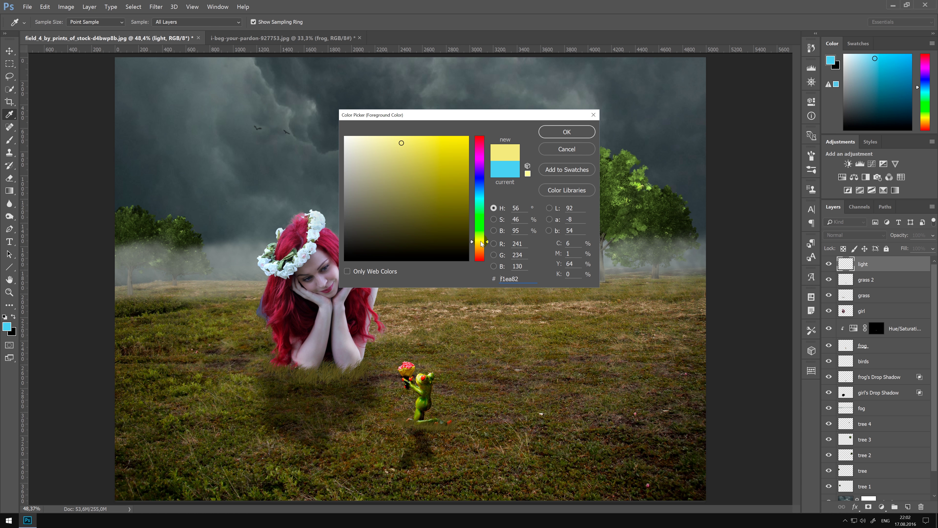
pyautogui.moveTo(431, 159); pyautogui.dragTo(421, 154)
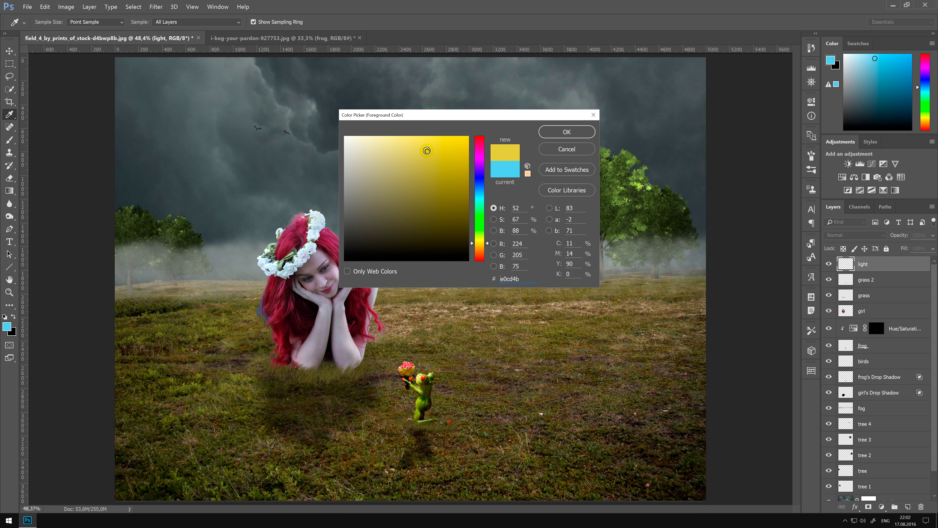
pyautogui.click(554, 135)
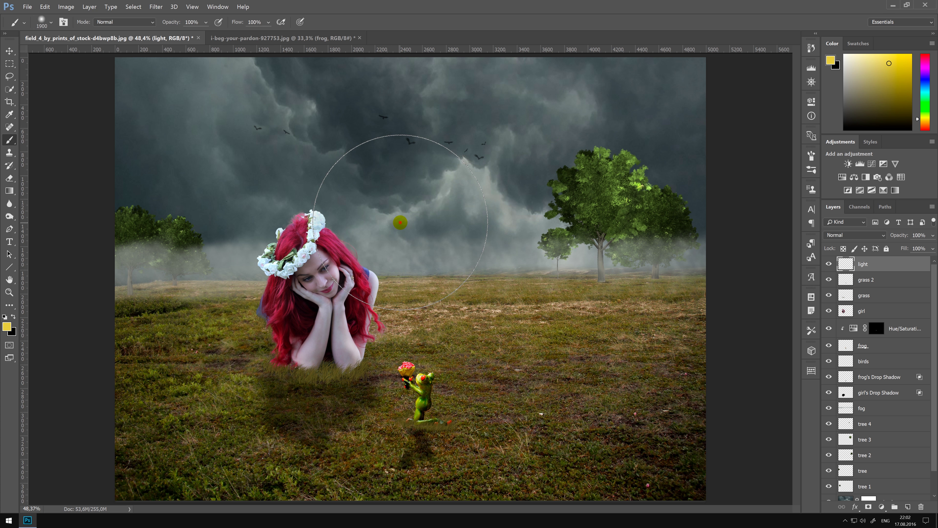
# Dab yellow glow above the girl, move the light layer lower, and blend it in Screen at 43%.
pyautogui.click(397, 217)
pyautogui.click(295, 229)
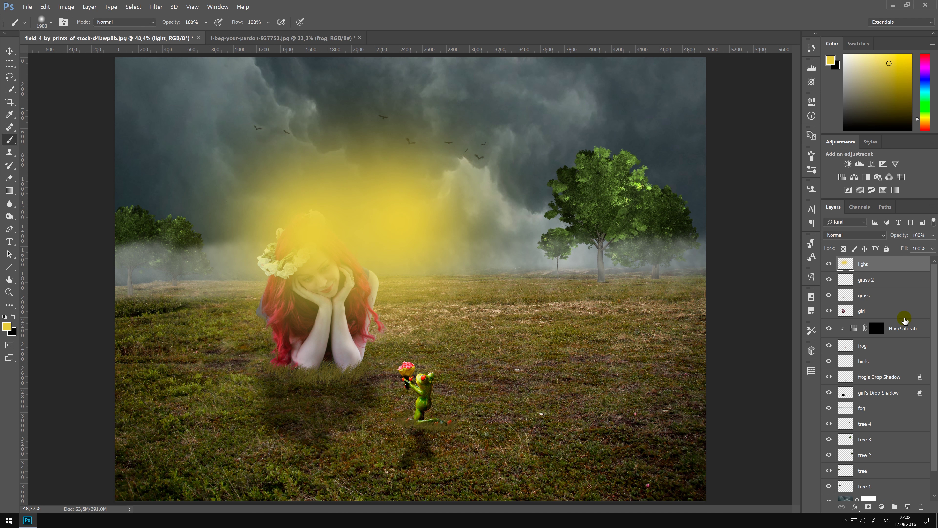
pyautogui.moveTo(879, 264); pyautogui.dragTo(881, 318)
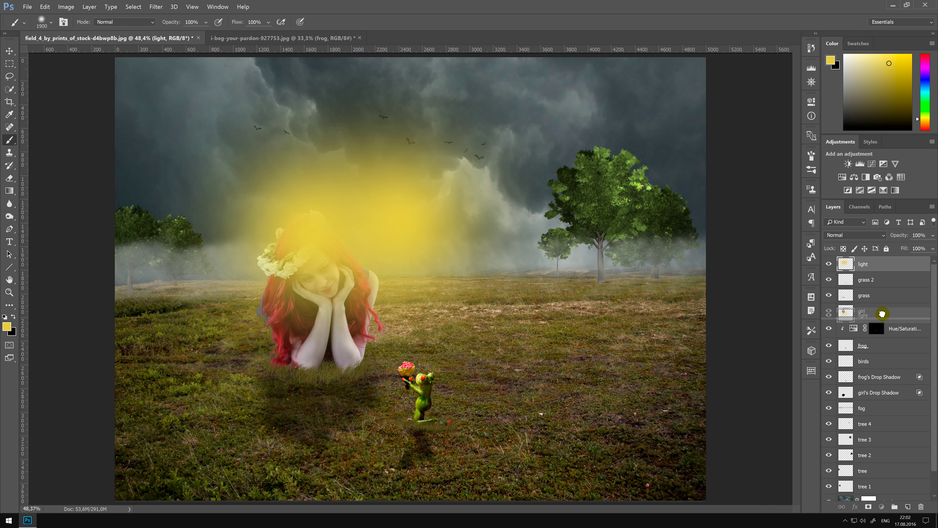
pyautogui.click(857, 236)
pyautogui.click(855, 301)
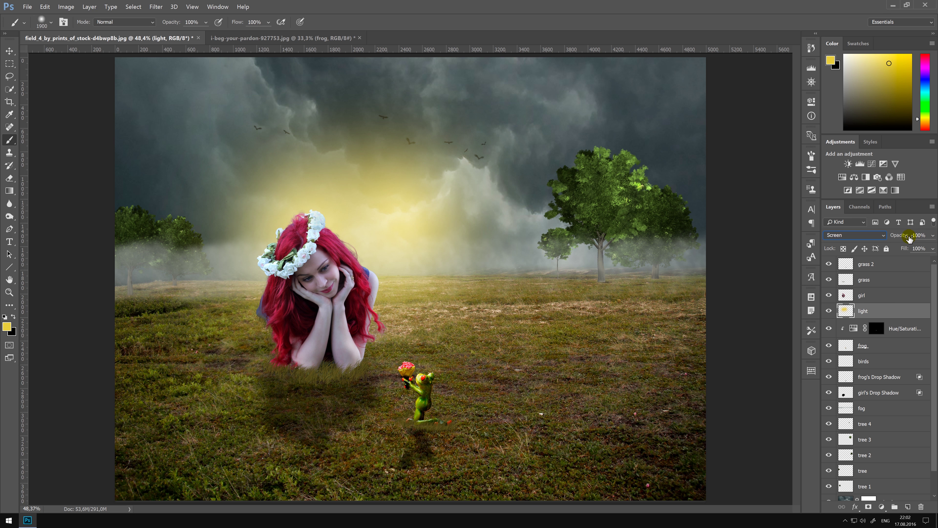
pyautogui.moveTo(891, 239); pyautogui.dragTo(883, 239)
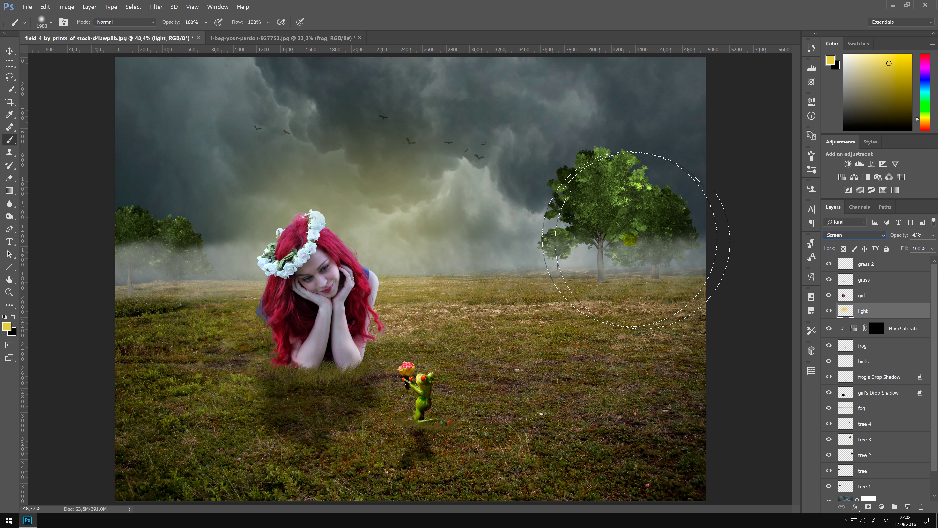
# Paint yellow glow over the trees on the right and left.
pyautogui.moveTo(628, 239); pyautogui.dragTo(586, 251)
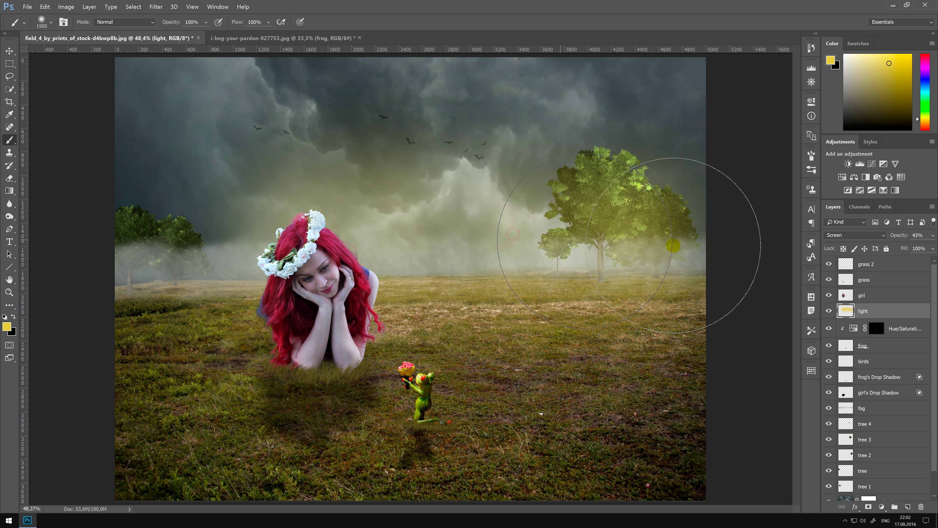
pyautogui.moveTo(168, 231); pyautogui.dragTo(80, 241)
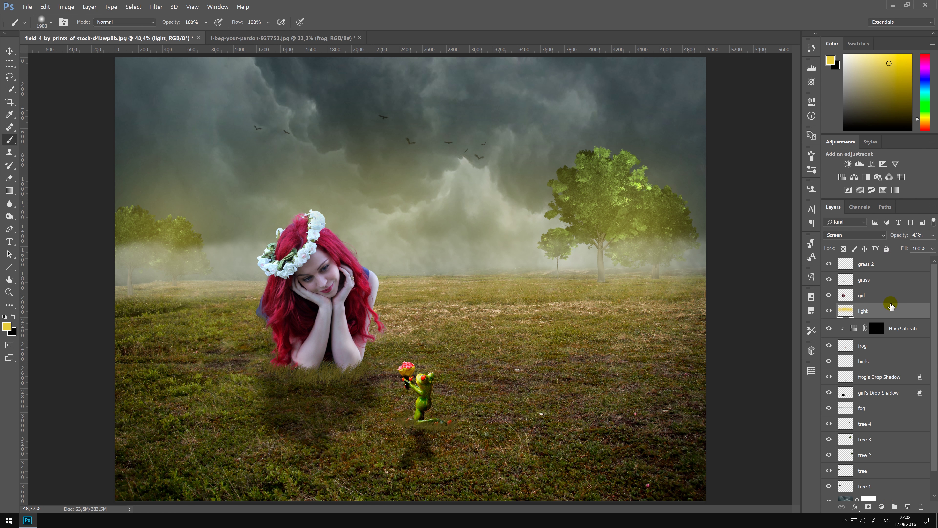
pyautogui.scroll(-2, 888, 302)
# Move the light layer beneath all the trees and dim it to 33% opacity.
pyautogui.moveTo(882, 284); pyautogui.dragTo(883, 465)
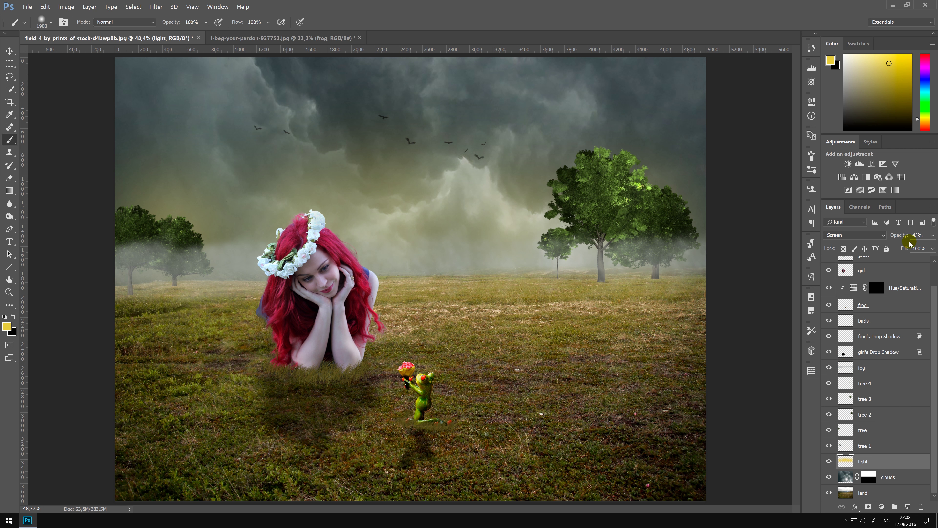
pyautogui.moveTo(901, 238); pyautogui.dragTo(903, 239)
pyautogui.press('Return')
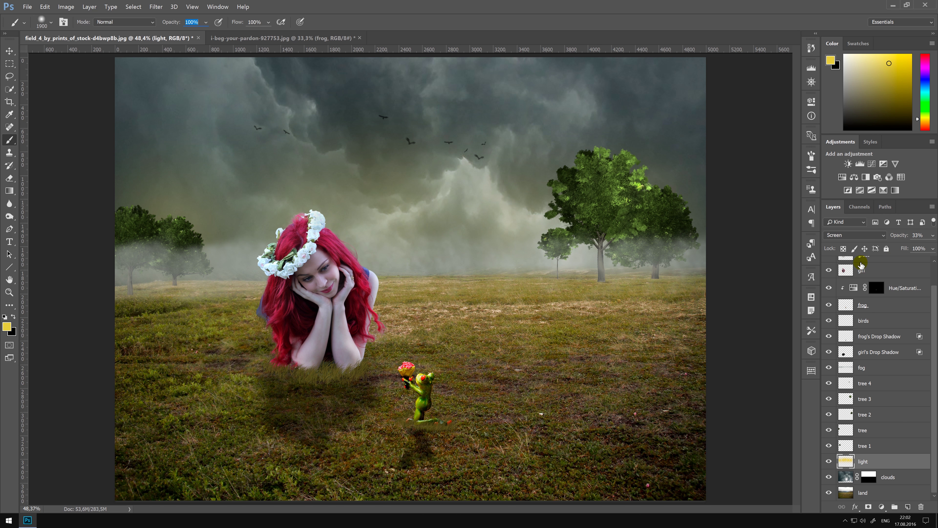
# Select layers grass 2 through land and stamp a merged copy with Ctrl+Alt+Shift+E.
pyautogui.scroll(2, 935, 259)
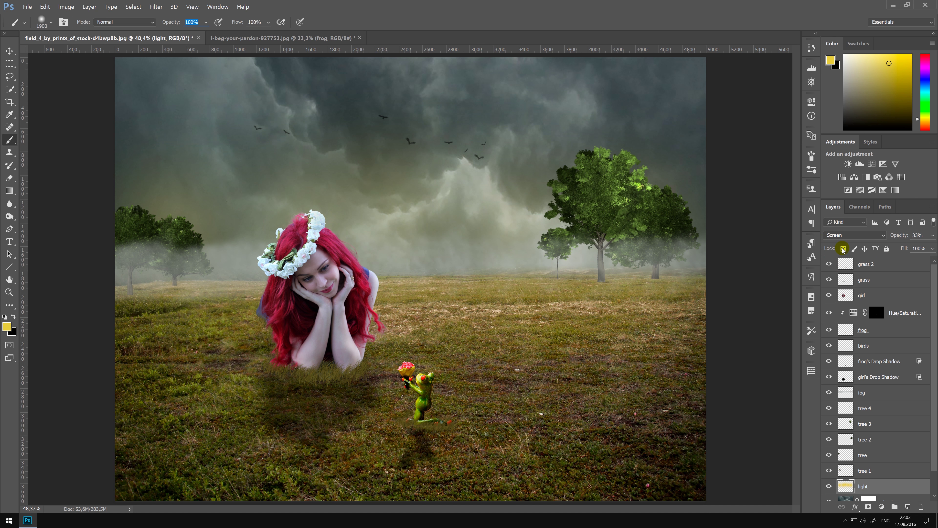
pyautogui.click(875, 263)
pyautogui.scroll(-2, 875, 274)
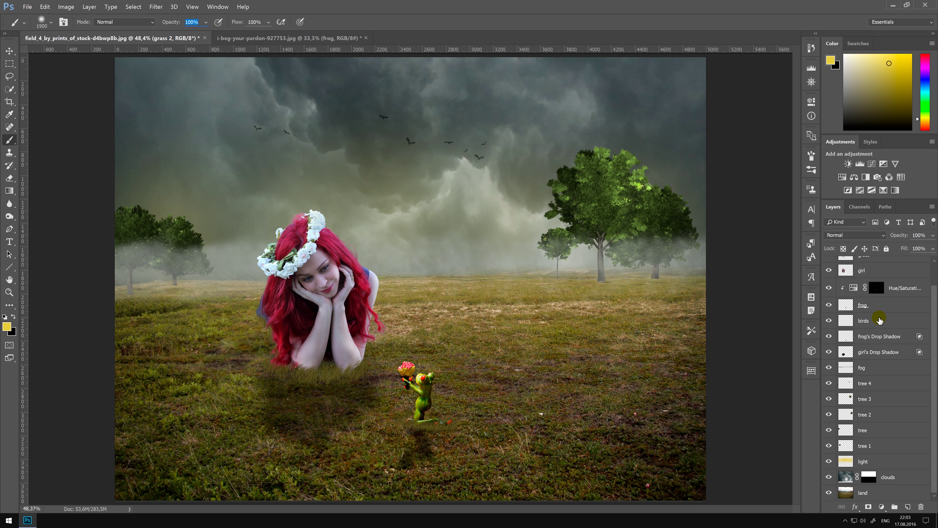
pyautogui.keyDown('shift'); pyautogui.click(883, 494); pyautogui.keyUp('shift')
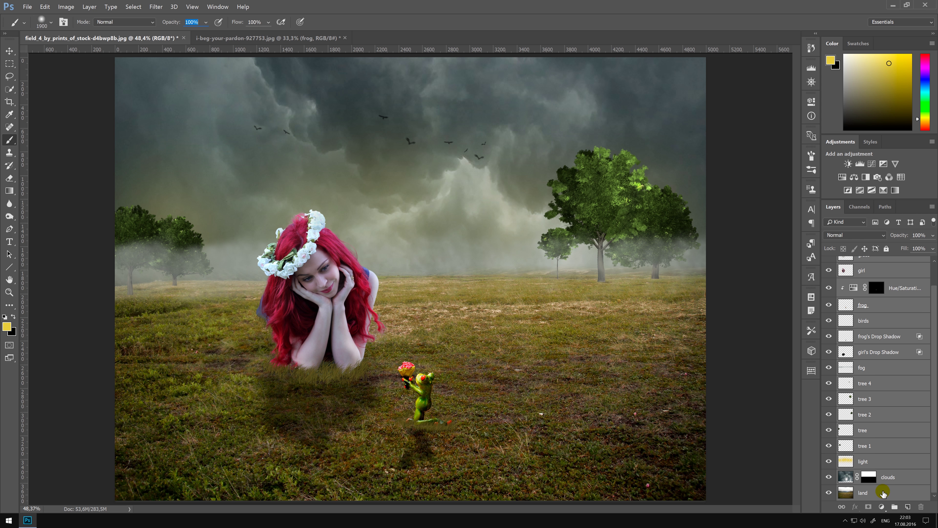
pyautogui.hotkey('ctrl', 'shift', 'alt', 'e')
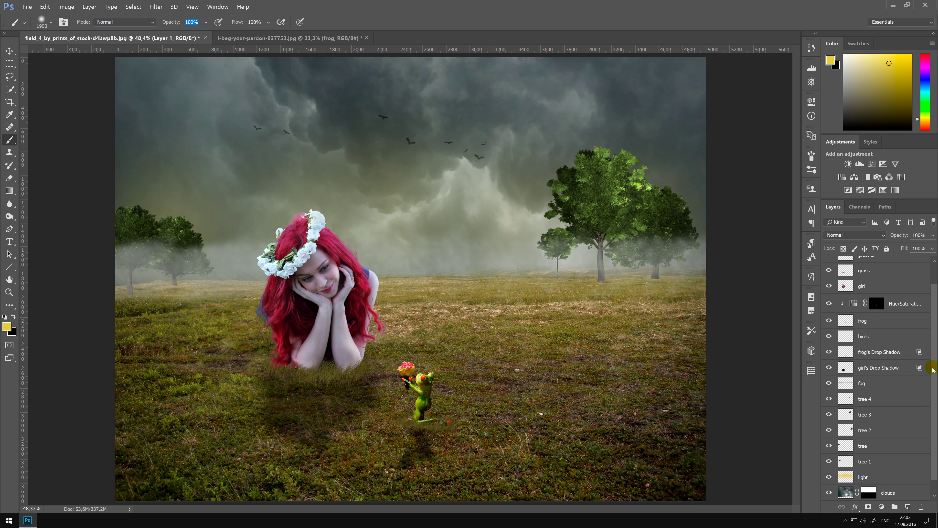
# Group the original layers from grass 2 down to land into Group 1.
pyautogui.scroll(2, 933, 370)
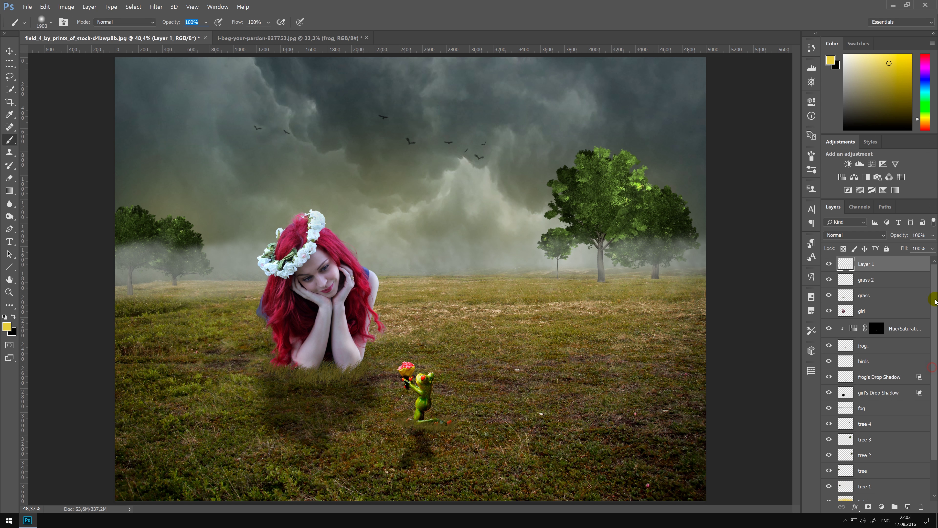
pyautogui.click(837, 281)
pyautogui.scroll(-3, 885, 463)
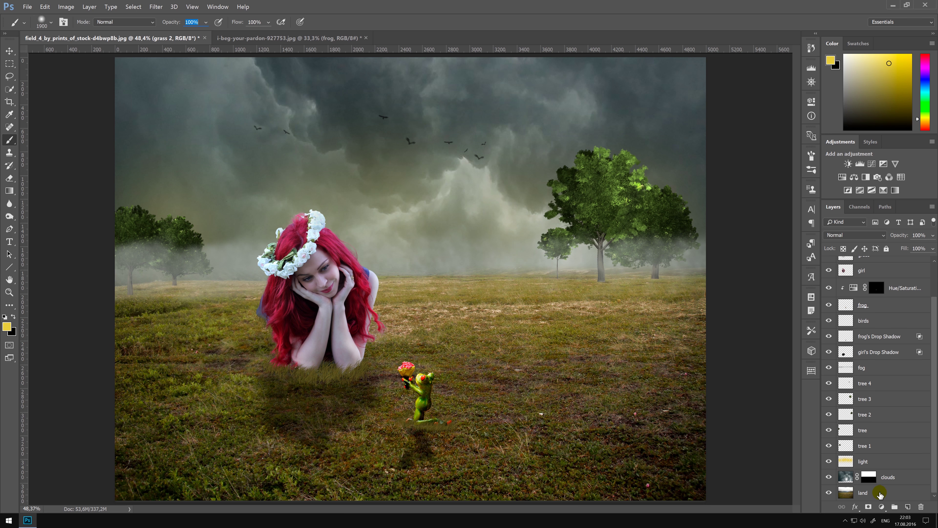
pyautogui.keyDown('shift'); pyautogui.click(880, 494); pyautogui.keyUp('shift')
pyautogui.hotkey('ctrl', 'g')
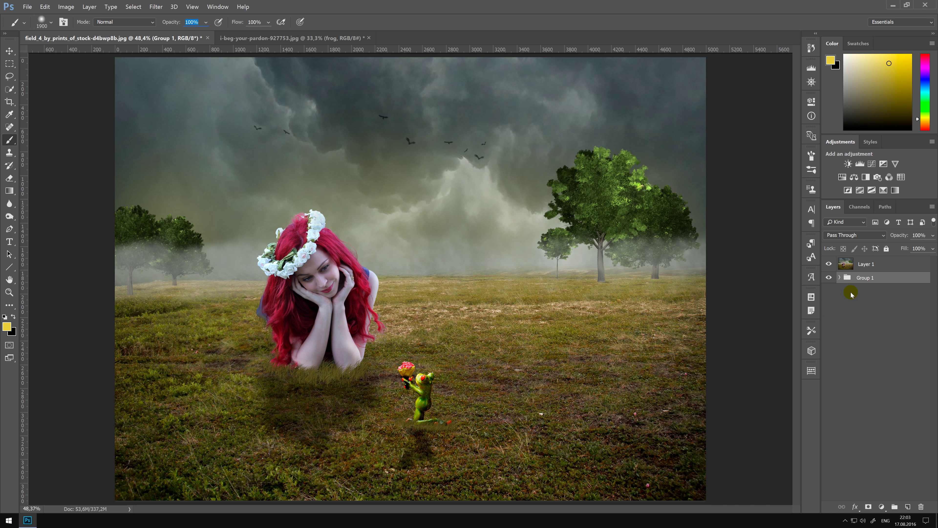
# Make the merged Layer 1 active and reset colours to default black and white.
pyautogui.click(841, 265)
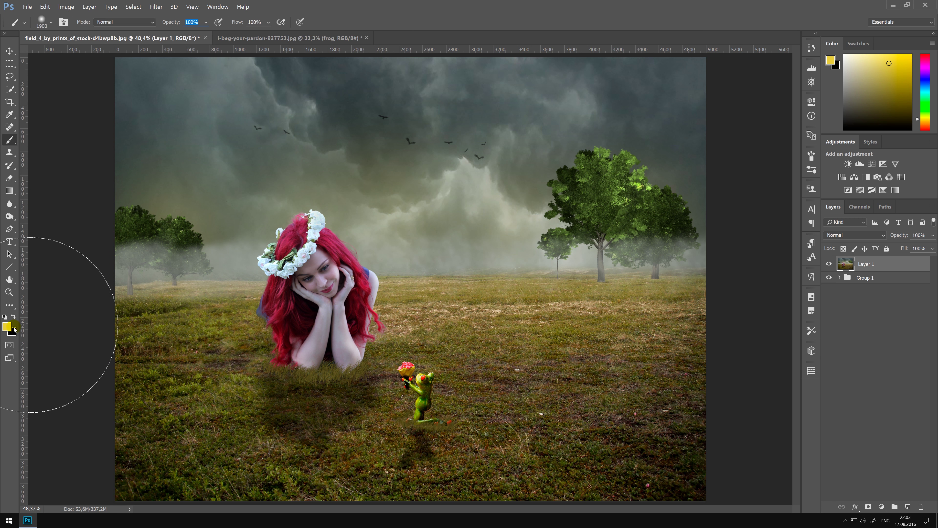
pyautogui.click(13, 316)
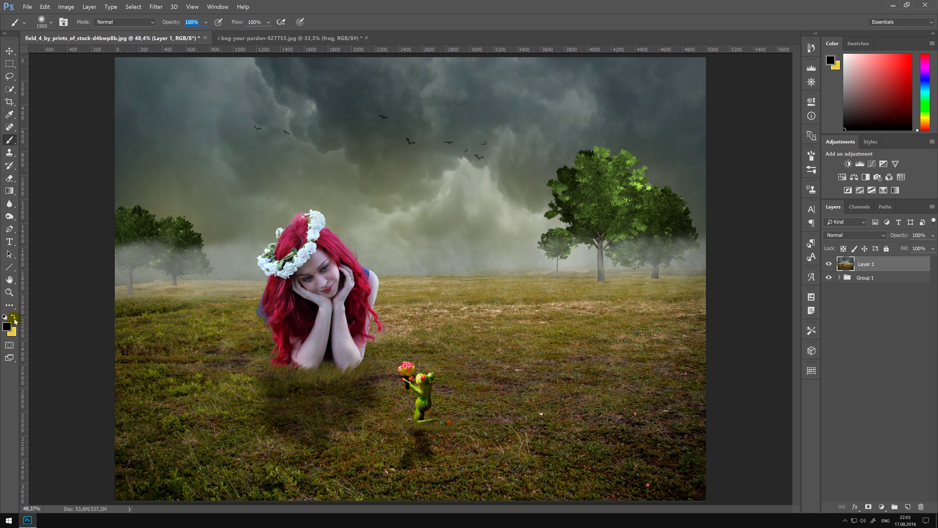
pyautogui.click(14, 318)
pyautogui.click(4, 316)
# Pick the Clone Stamp tool, inspect the right-hand trees close up, then fit the composition on screen.
pyautogui.click(10, 152)
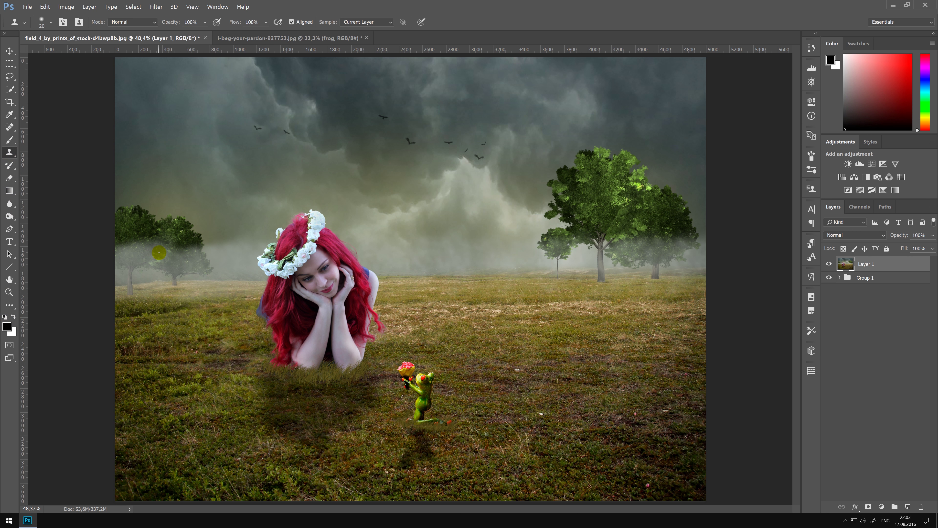
pyautogui.scroll(5, 134, 277)
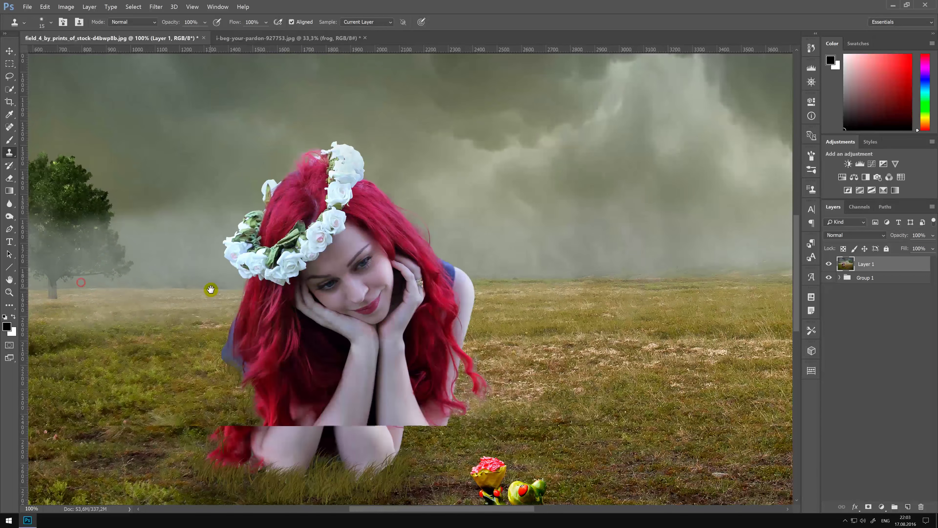
pyautogui.hscroll(-10, 211, 289)
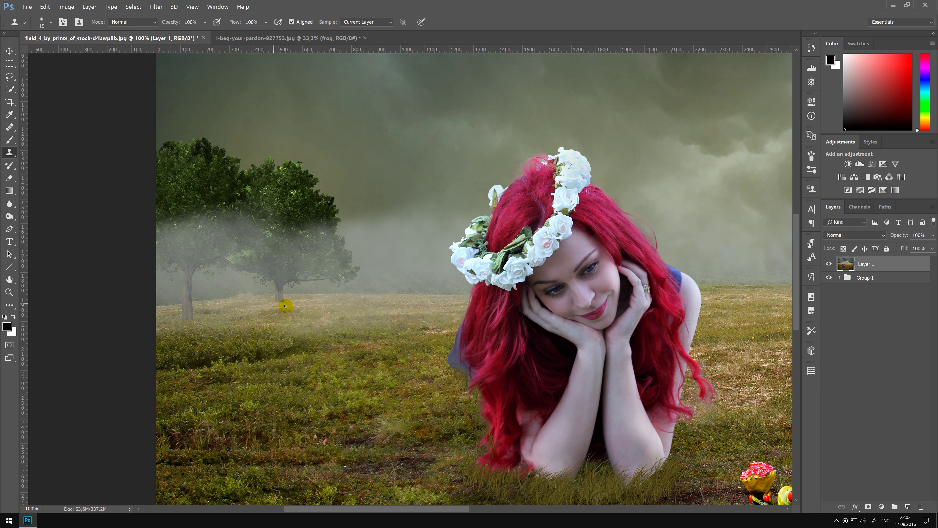
pyautogui.moveTo(286, 306)
pyautogui.mouseDown()
pyautogui.moveTo(203, 319)
pyautogui.moveTo(81, 301)
pyautogui.mouseUp()
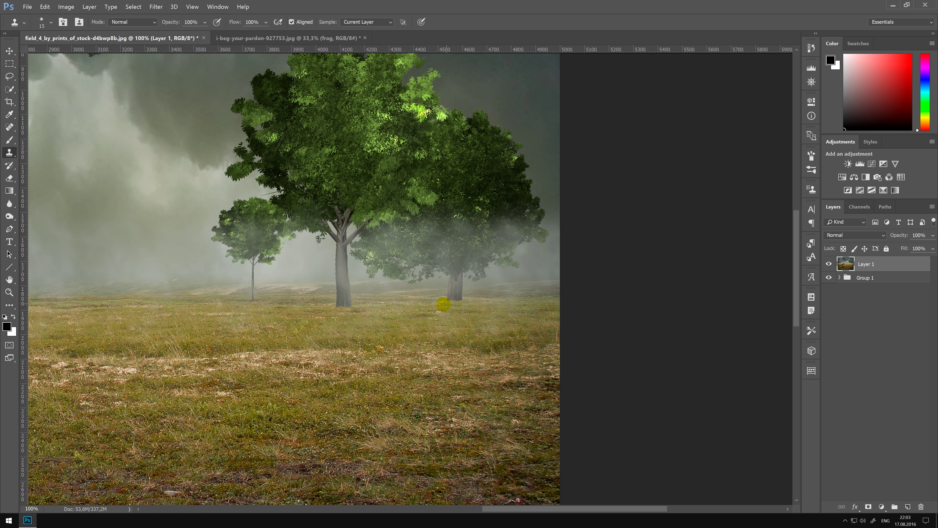
pyautogui.hotkey('ctrl', '0')
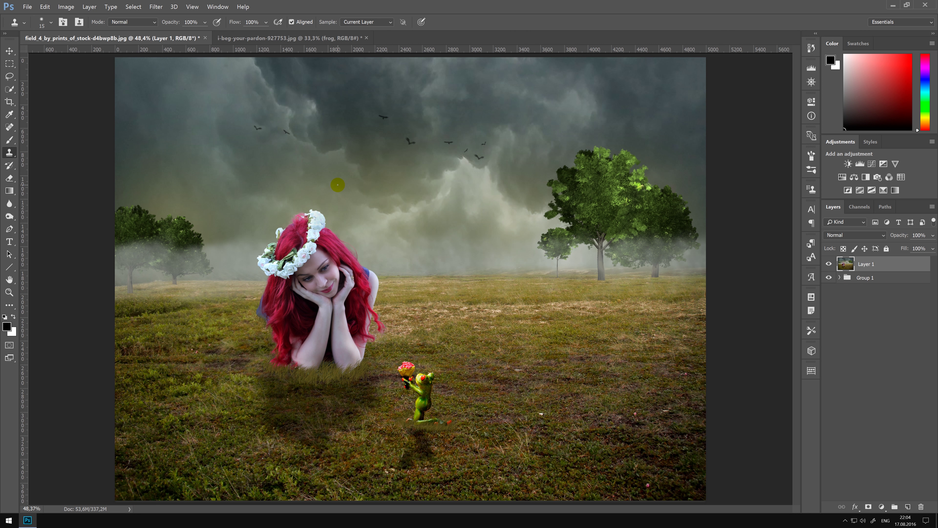
# Open the Camera Raw Filter and raise Contrast to +28 and Clarity to +21.
pyautogui.click(6, 53)
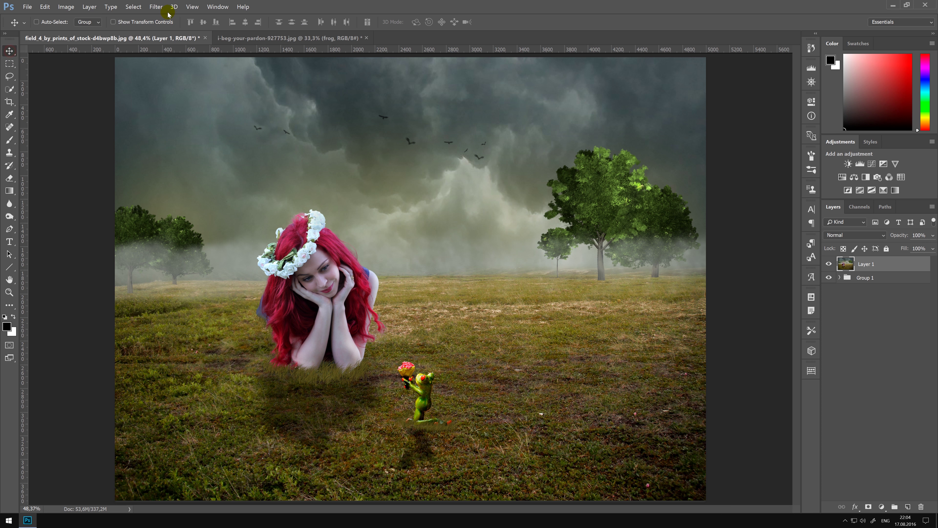
pyautogui.click(155, 8)
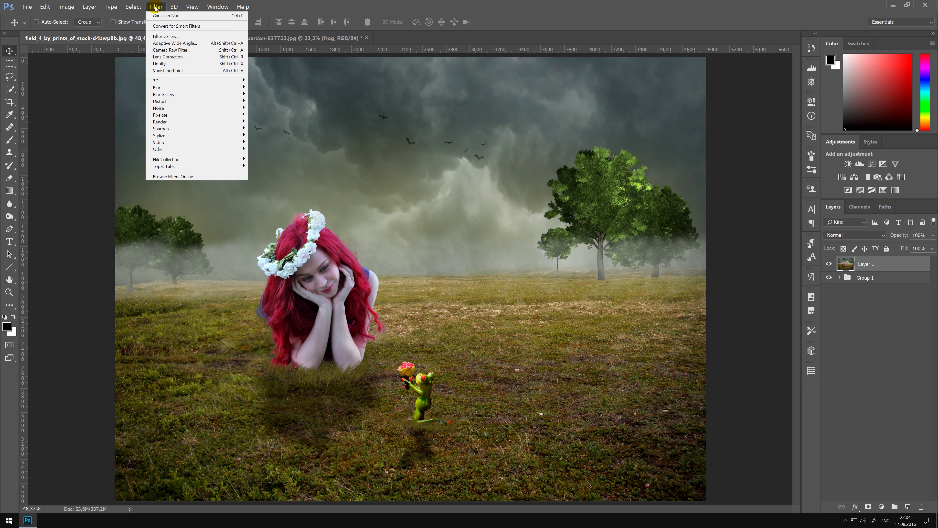
pyautogui.click(167, 51)
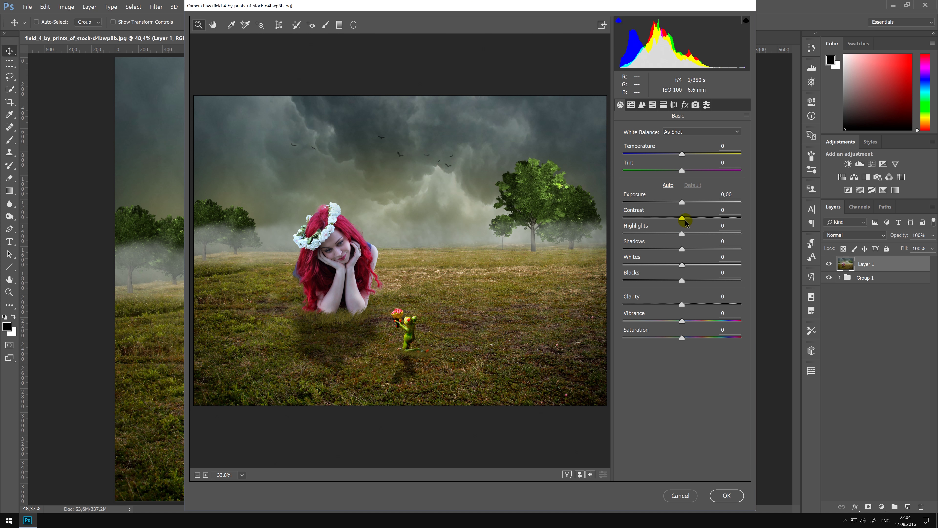
pyautogui.moveTo(683, 218); pyautogui.dragTo(698, 218)
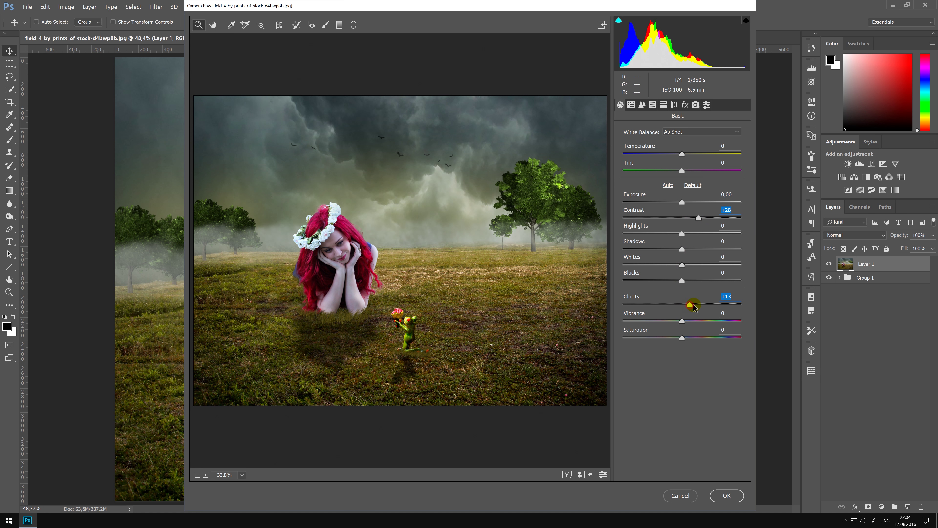
pyautogui.moveTo(694, 306); pyautogui.dragTo(698, 306)
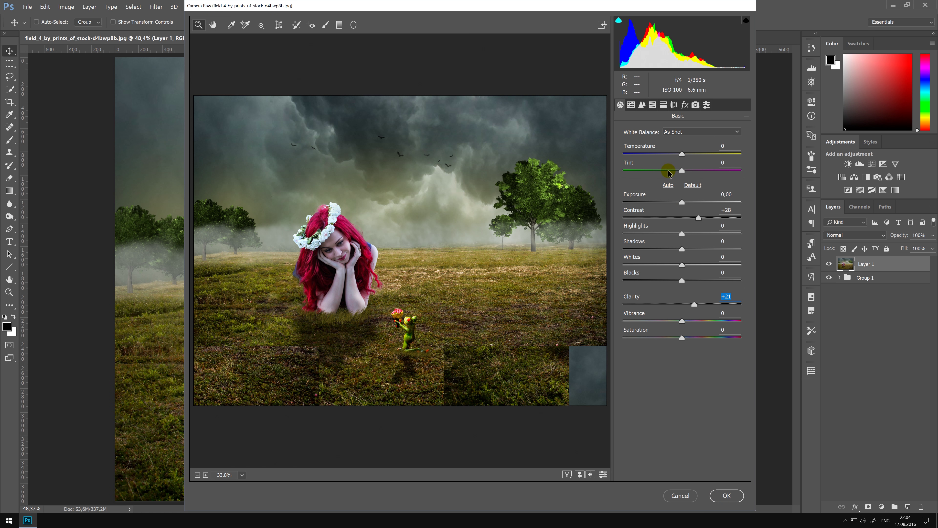
# Add Dehaze +5, apply the LXC 01 C preset, and commit the Camera Raw grade.
pyautogui.click(686, 105)
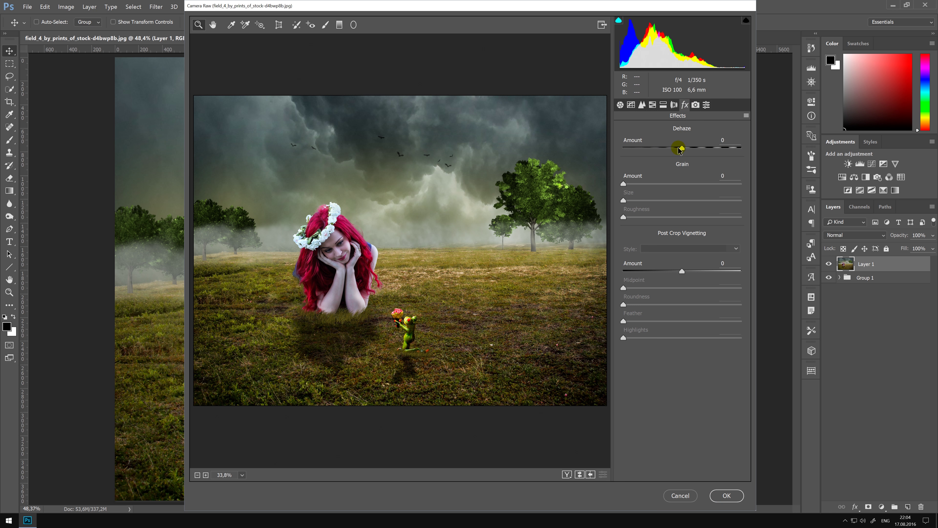
pyautogui.moveTo(691, 149); pyautogui.dragTo(686, 148)
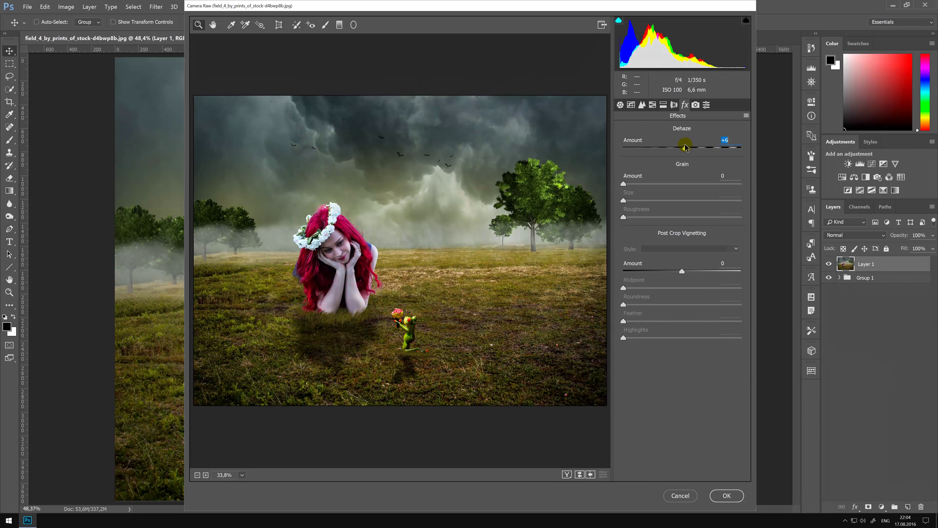
pyautogui.click(675, 105)
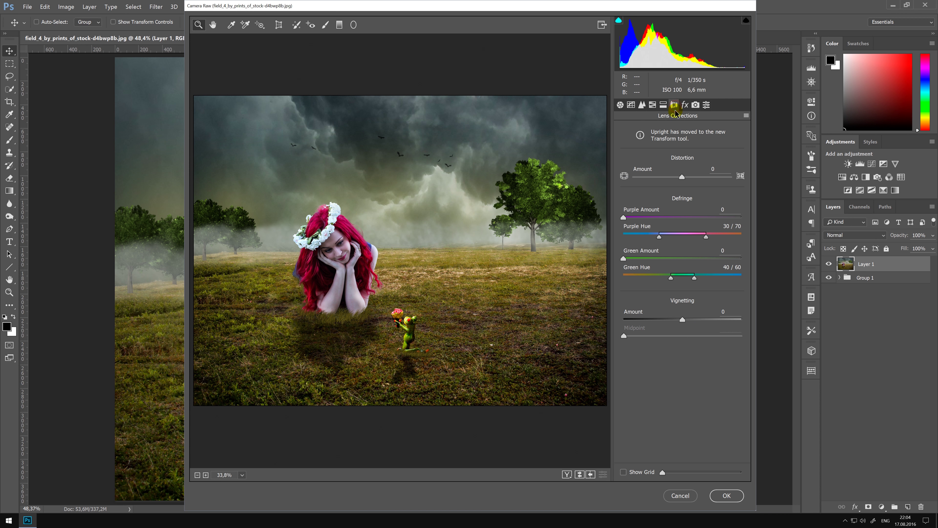
pyautogui.click(696, 105)
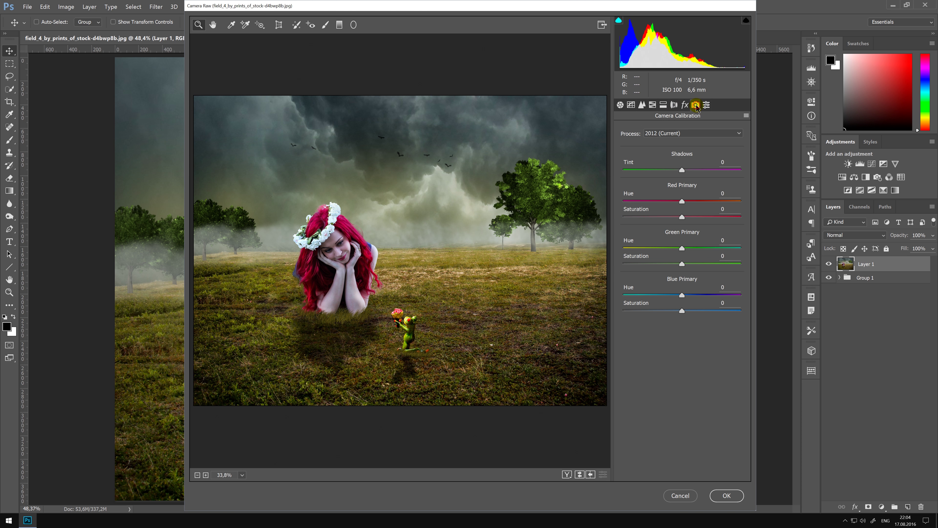
pyautogui.click(706, 106)
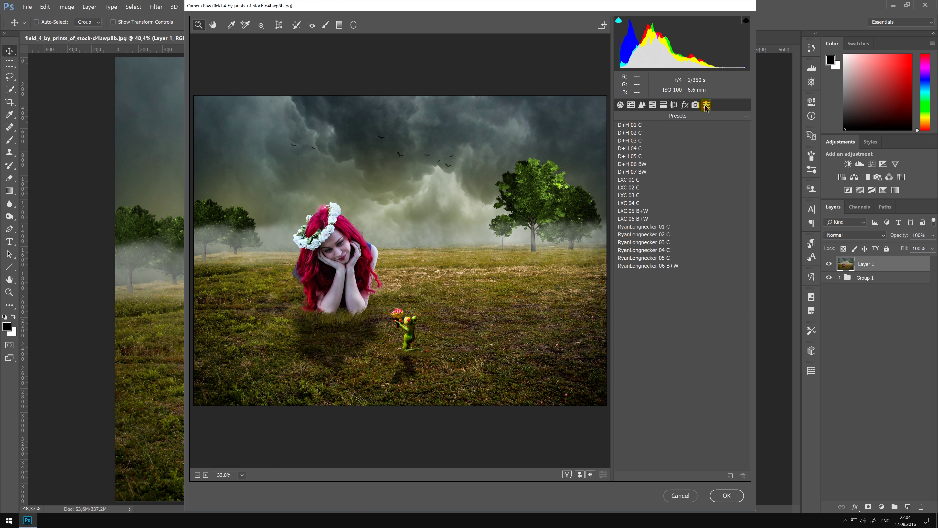
pyautogui.click(633, 181)
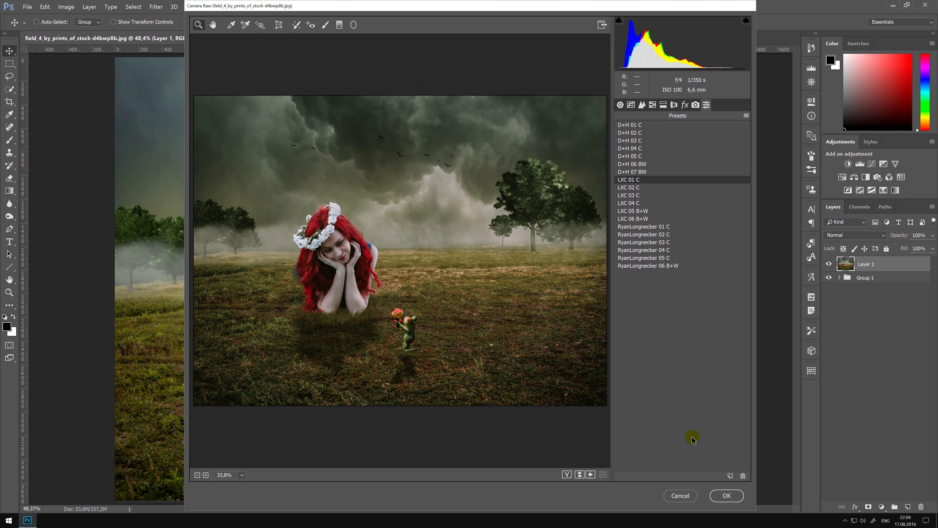
pyautogui.click(727, 497)
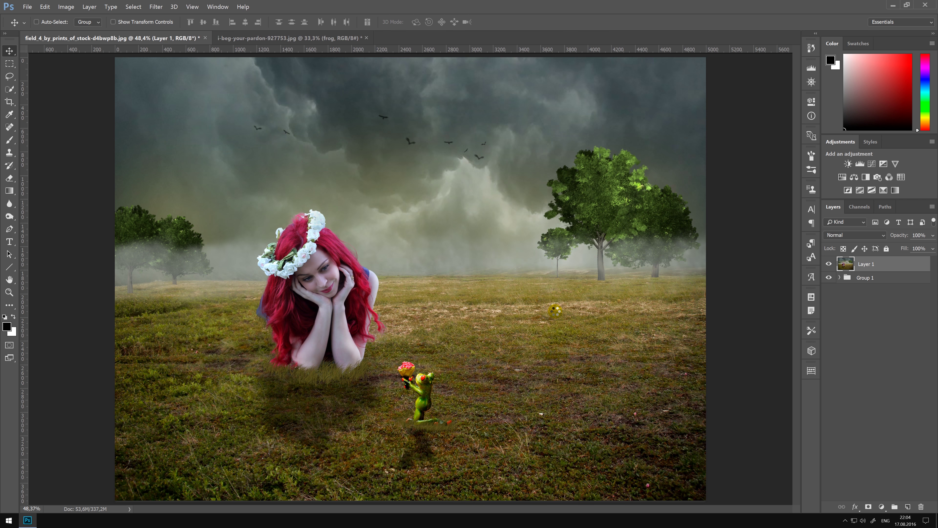